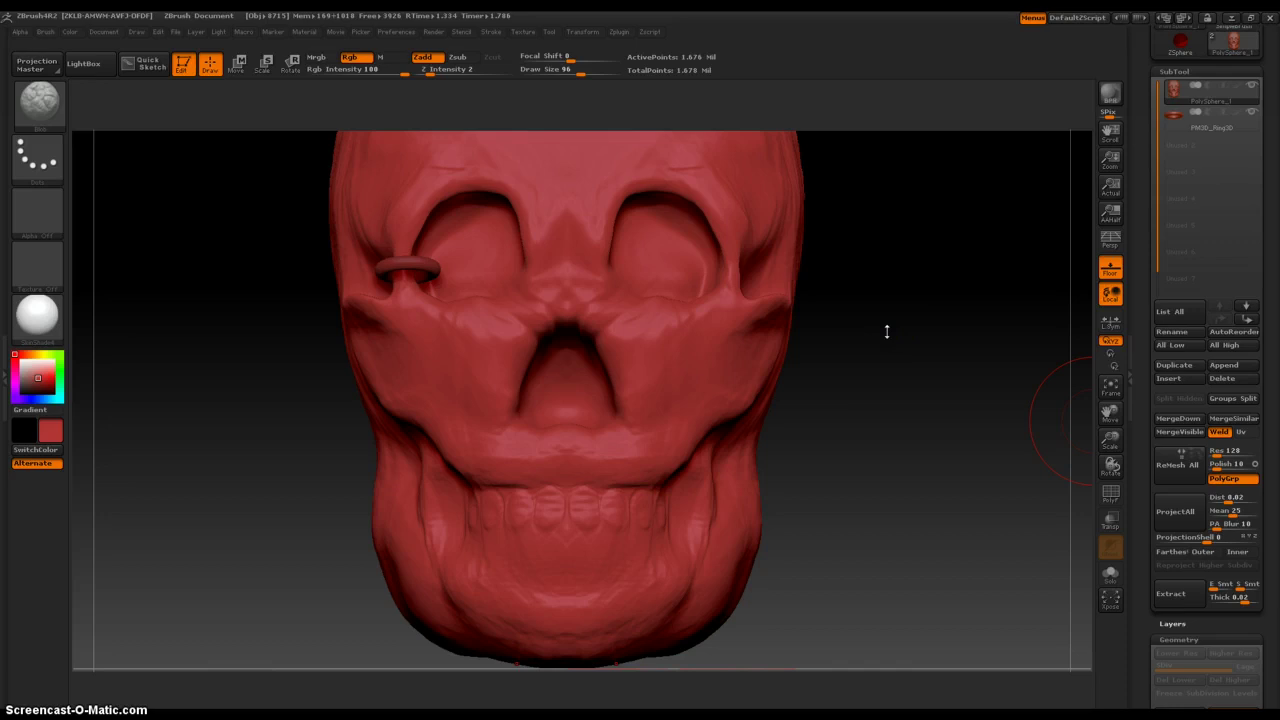
- Switch to the ClayBuildup brush and refine the outer sides of the skull's lower jaw
left_click(912, 354)
right_click(396, 511)
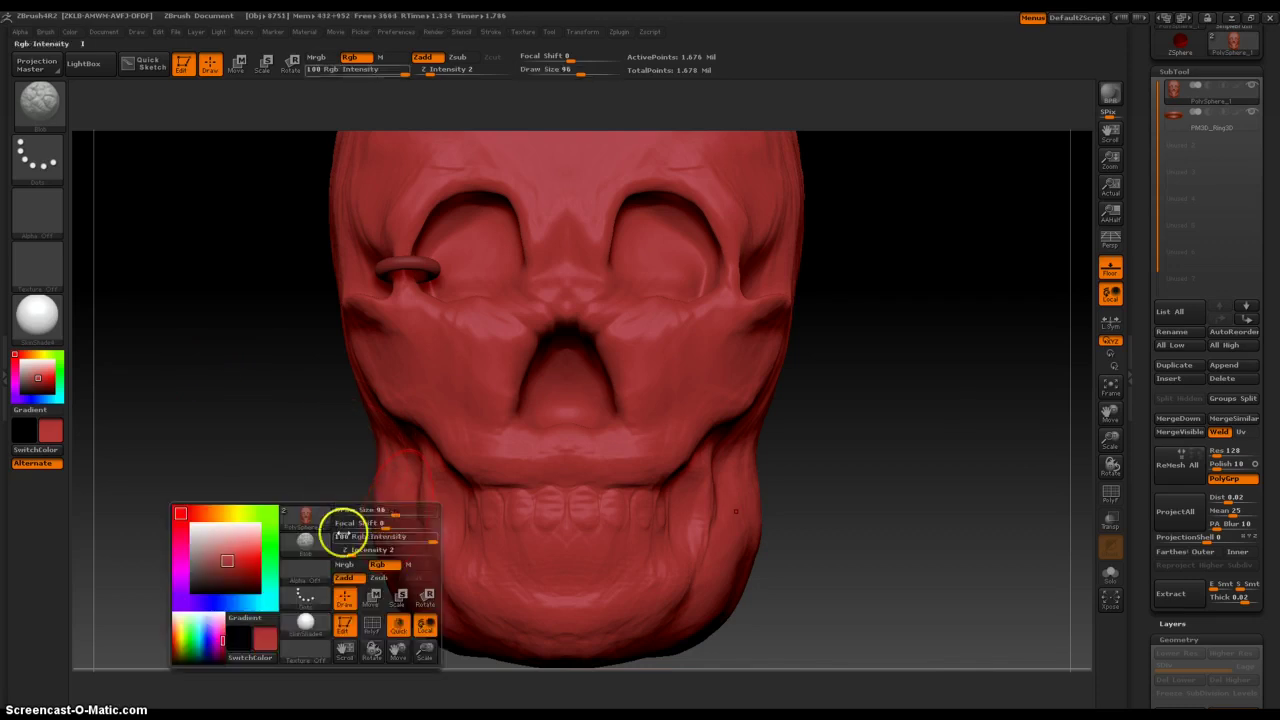
left_click(312, 541)
left_click(412, 508)
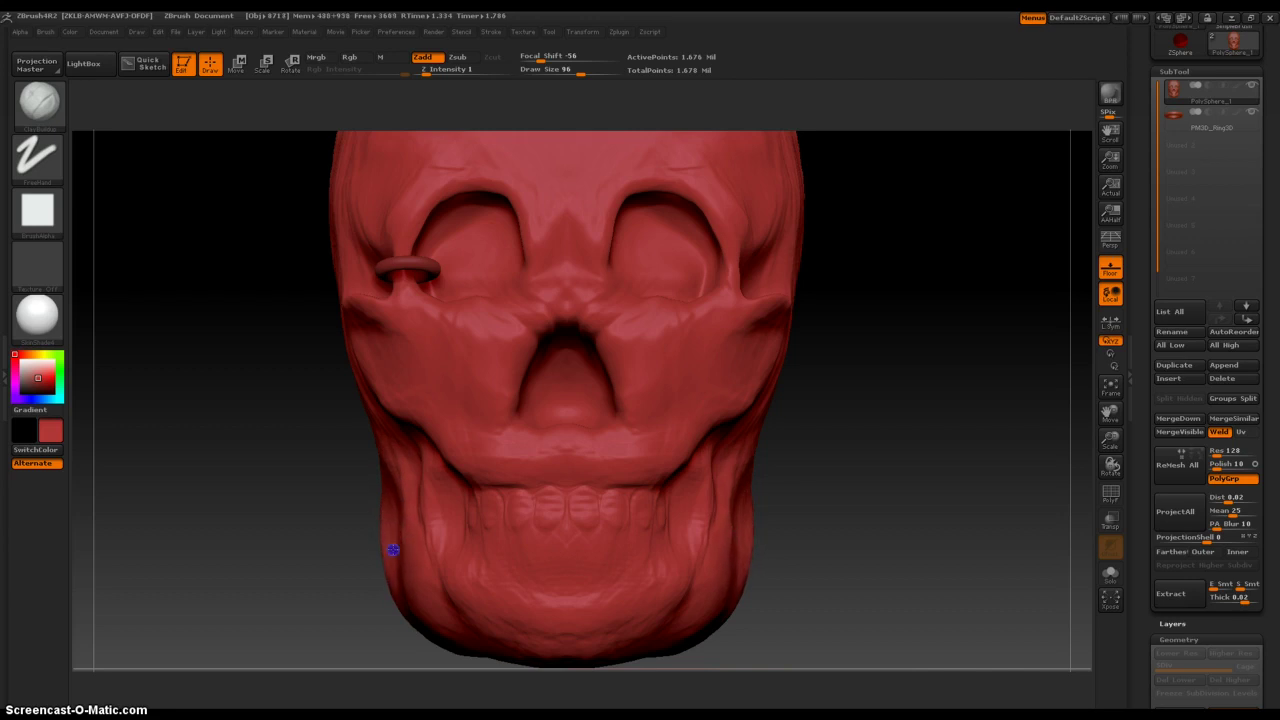
mouse_move(377, 522)
left_mouse_down()
mouse_move(374, 494)
mouse_move(381, 513)
left_mouse_up()
mouse_move(604, 518)
left_mouse_down()
mouse_move(789, 531)
mouse_move(731, 540)
mouse_move(771, 506)
left_mouse_up()
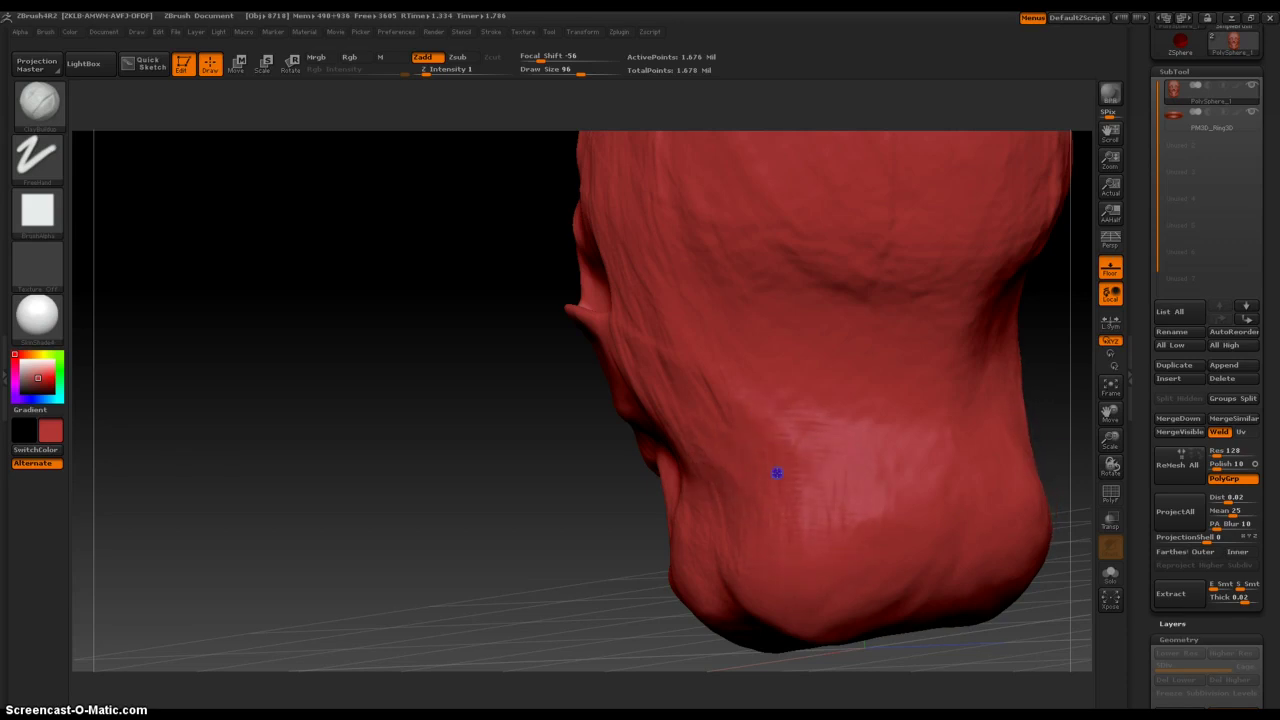
left_click_drag(529, 580, 563, 504)
left_click_drag(343, 482, 631, 483)
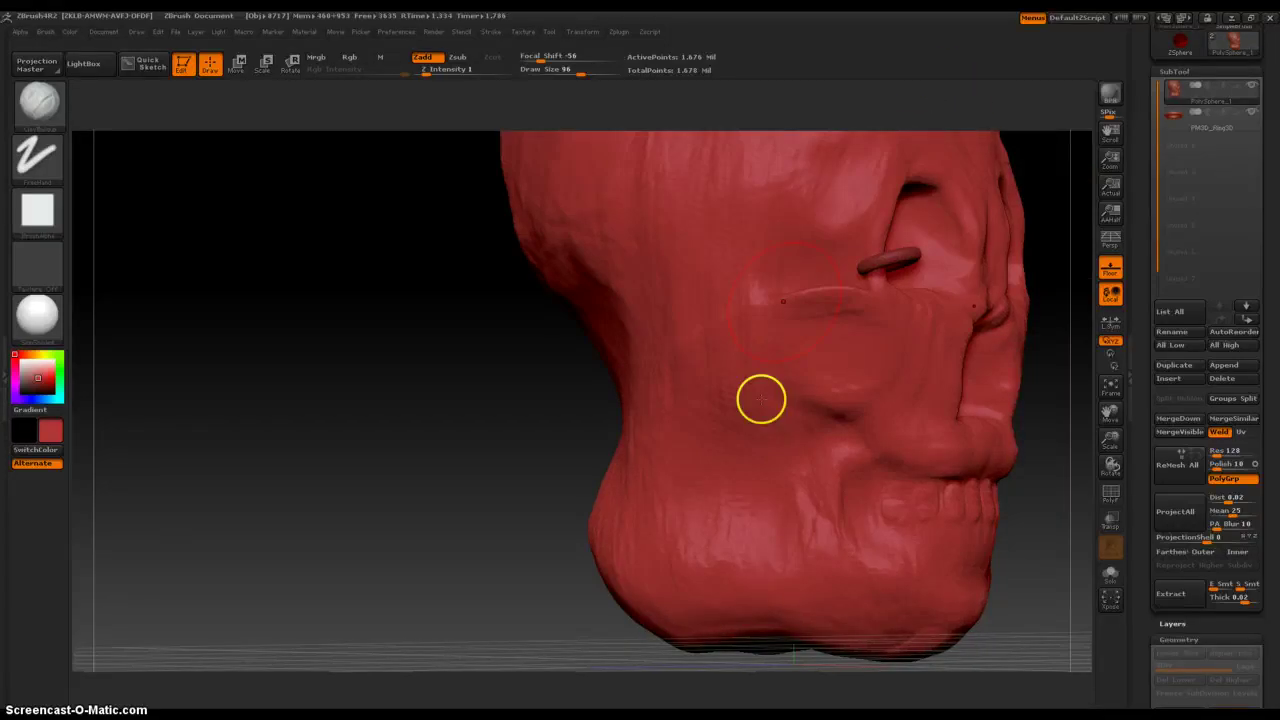
- Switch to the SnakeHook brush at draw size 256 and push the bulging back of the lower jaw forward
key("space")
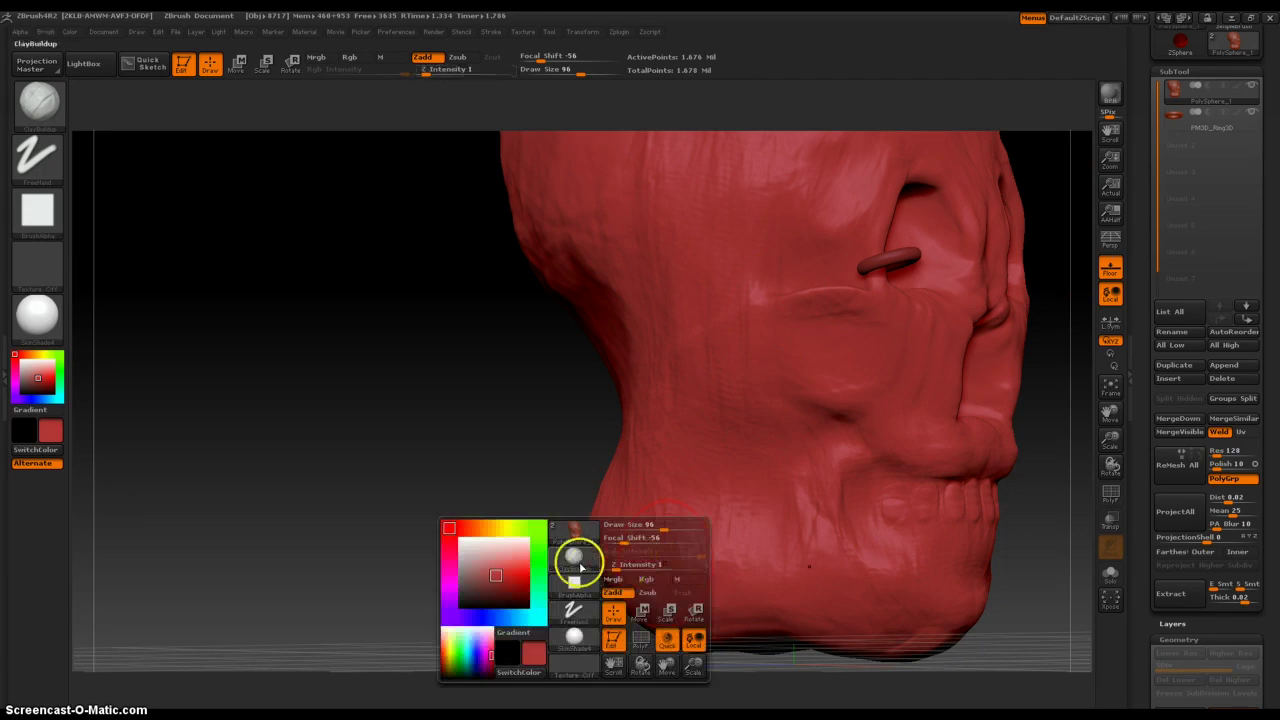
left_click(577, 551)
left_click(740, 643)
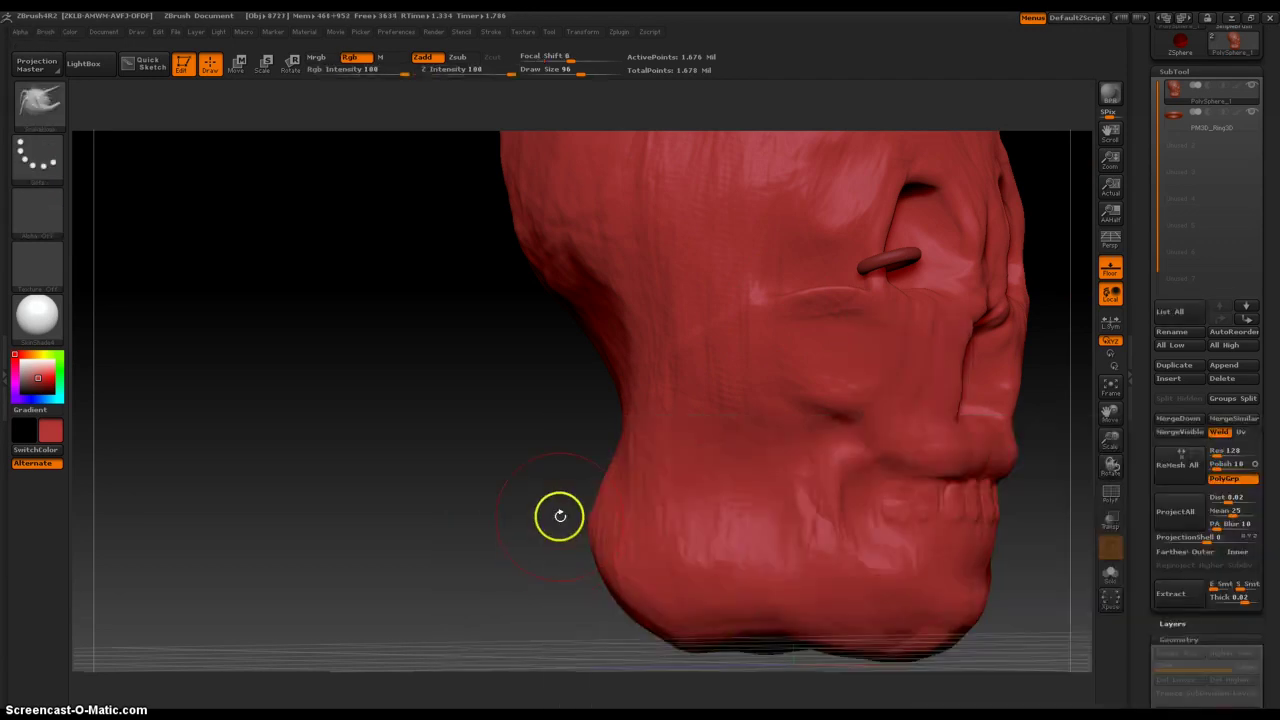
key("]")
key("]")
key("]")
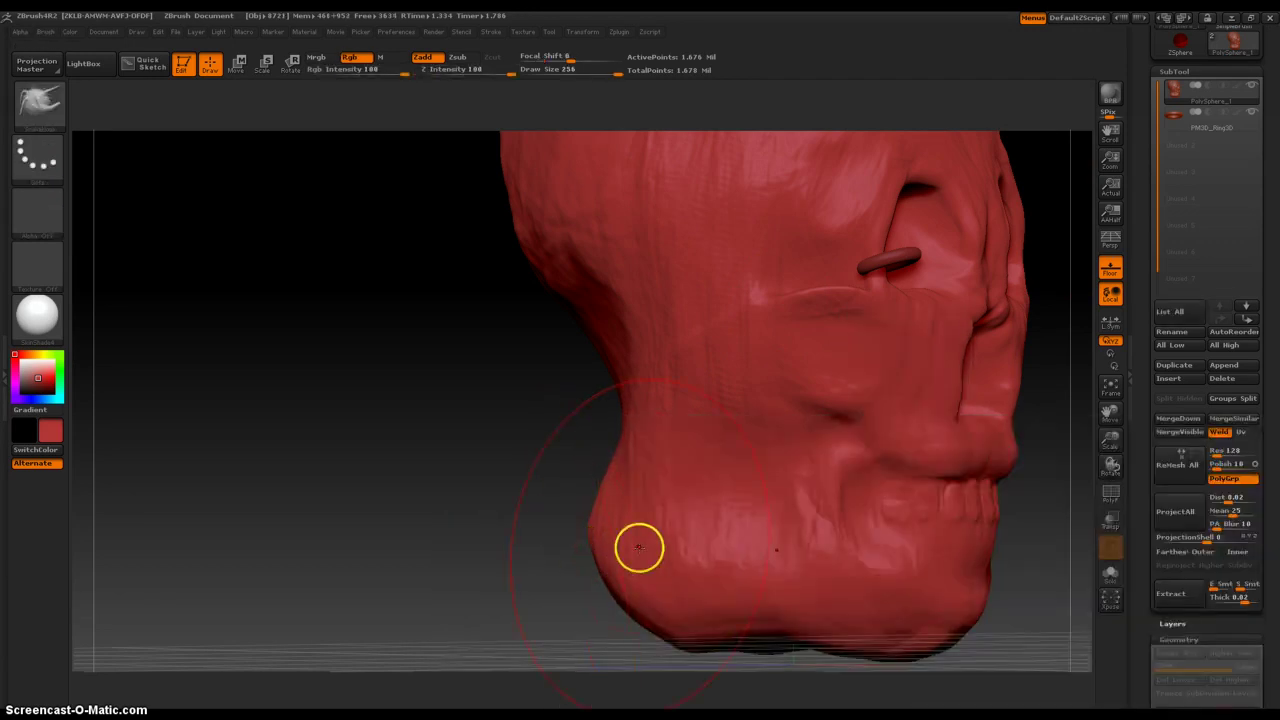
mouse_move(630, 547)
left_mouse_down()
mouse_move(635, 501)
mouse_move(666, 488)
mouse_move(680, 517)
mouse_move(716, 518)
left_mouse_up()
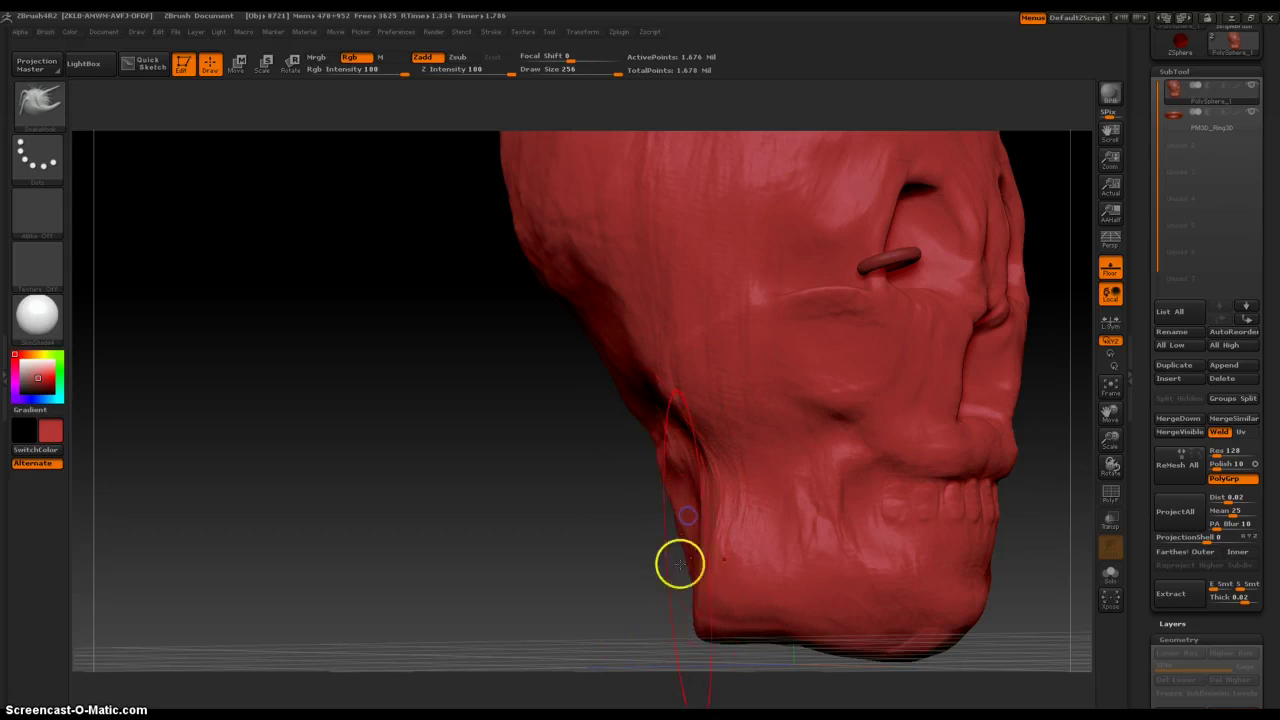
mouse_move(682, 560)
left_mouse_down()
mouse_move(707, 521)
mouse_move(736, 533)
left_mouse_up()
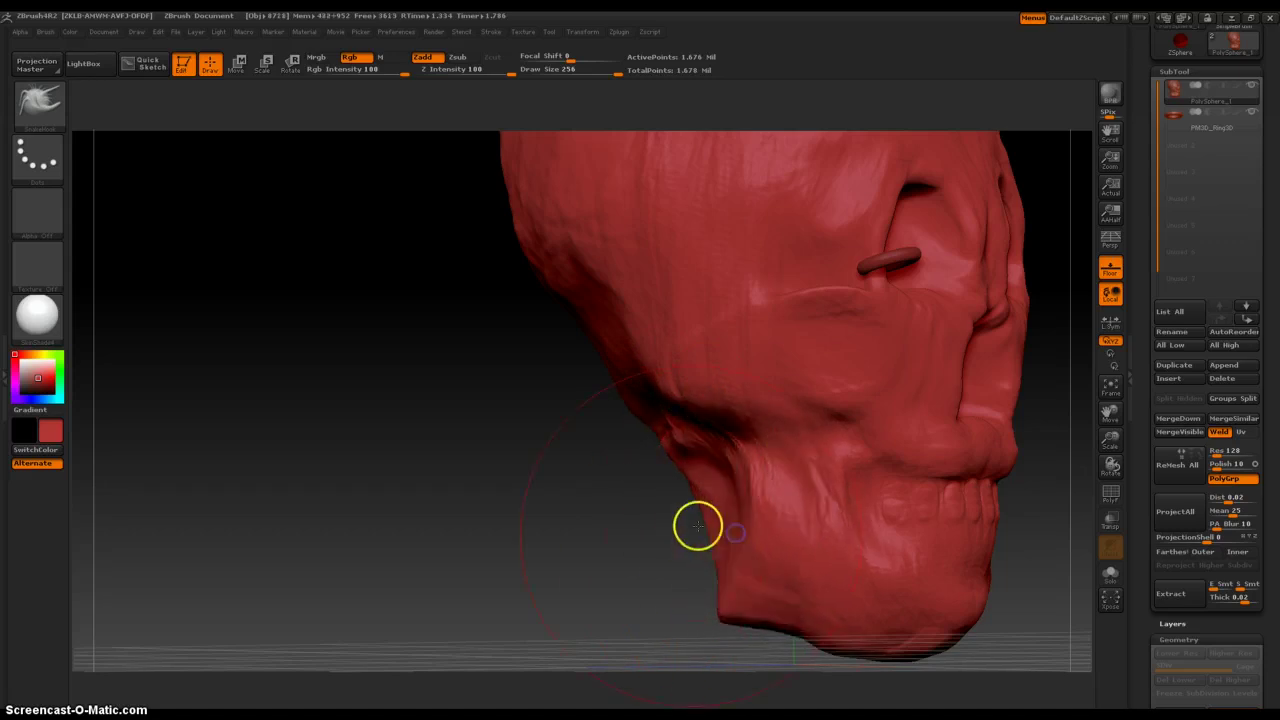
- Undo the last SnakeHook stroke and reshape the area beneath the back of the cranium
key("ctrl+z")
mouse_move(605, 520)
left_mouse_down()
mouse_move(625, 522)
mouse_move(571, 543)
mouse_move(552, 514)
mouse_move(578, 420)
mouse_move(638, 394)
left_mouse_up()
left_click_drag(864, 436, 827, 452)
mouse_move(533, 463)
left_mouse_down()
mouse_move(609, 383)
mouse_move(577, 391)
left_mouse_up()
left_click_drag(277, 400, 214, 398)
- Switch to the ClayBuildup brush and even out the fold beneath the back of the cranium
key("space")
left_click(503, 555)
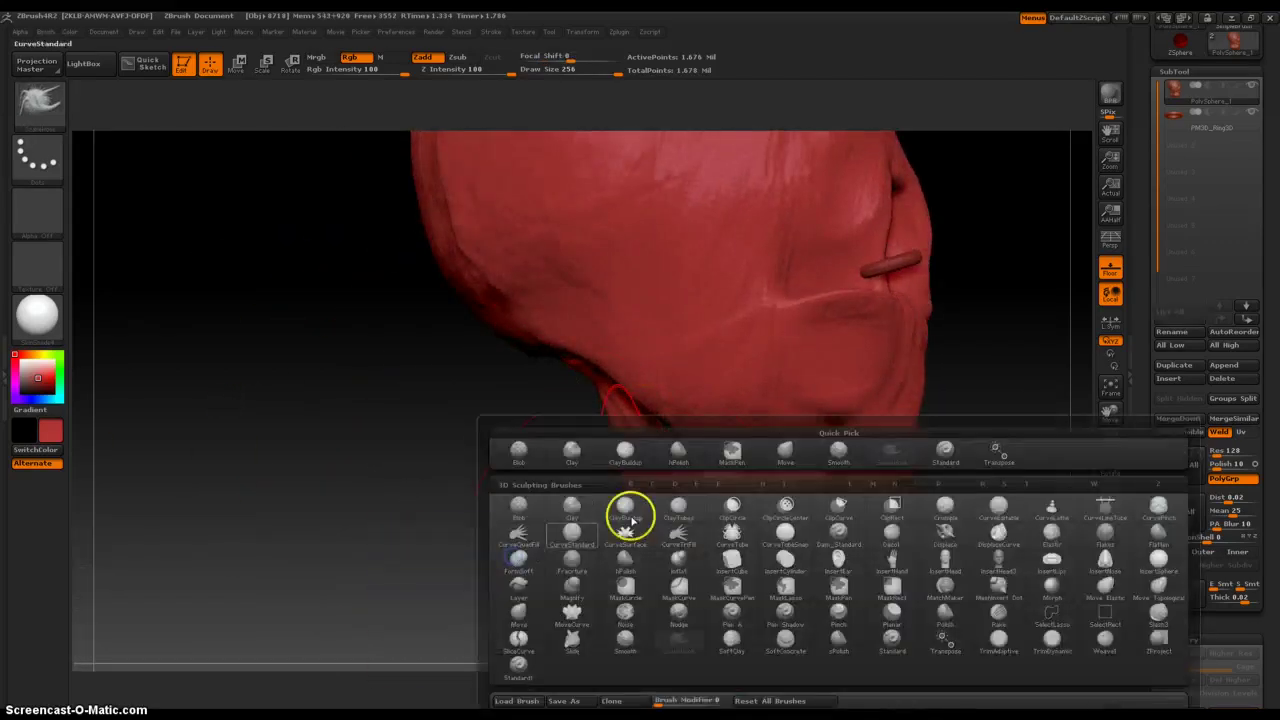
left_click(629, 514)
mouse_move(483, 489)
left_mouse_down("alt")
mouse_move(472, 454)
mouse_move(491, 451)
left_mouse_up("alt")
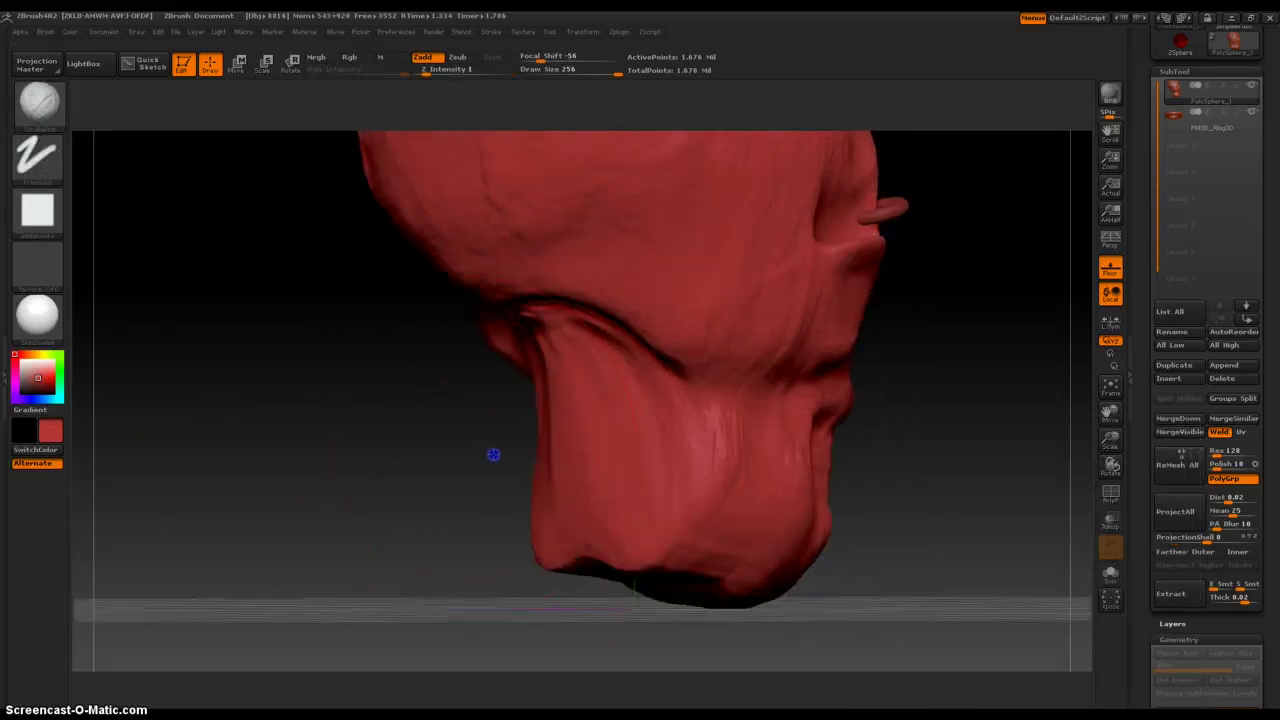
left_click(641, 472)
mouse_move(609, 423)
left_mouse_down()
mouse_move(566, 334)
mouse_move(603, 397)
mouse_move(586, 331)
mouse_move(618, 327)
mouse_move(608, 320)
mouse_move(634, 300)
mouse_move(600, 351)
mouse_move(555, 286)
mouse_move(586, 330)
mouse_move(597, 320)
mouse_move(604, 368)
mouse_move(628, 384)
left_mouse_up()
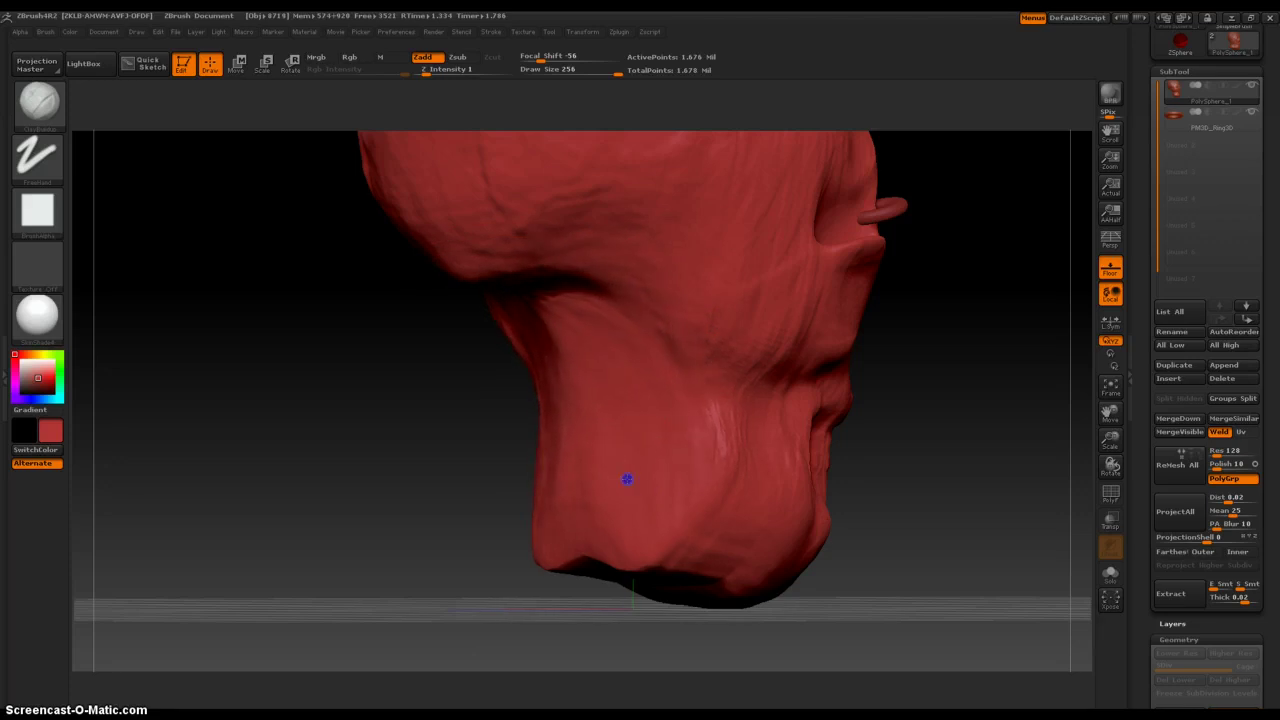
left_click_drag(423, 337, 403, 394)
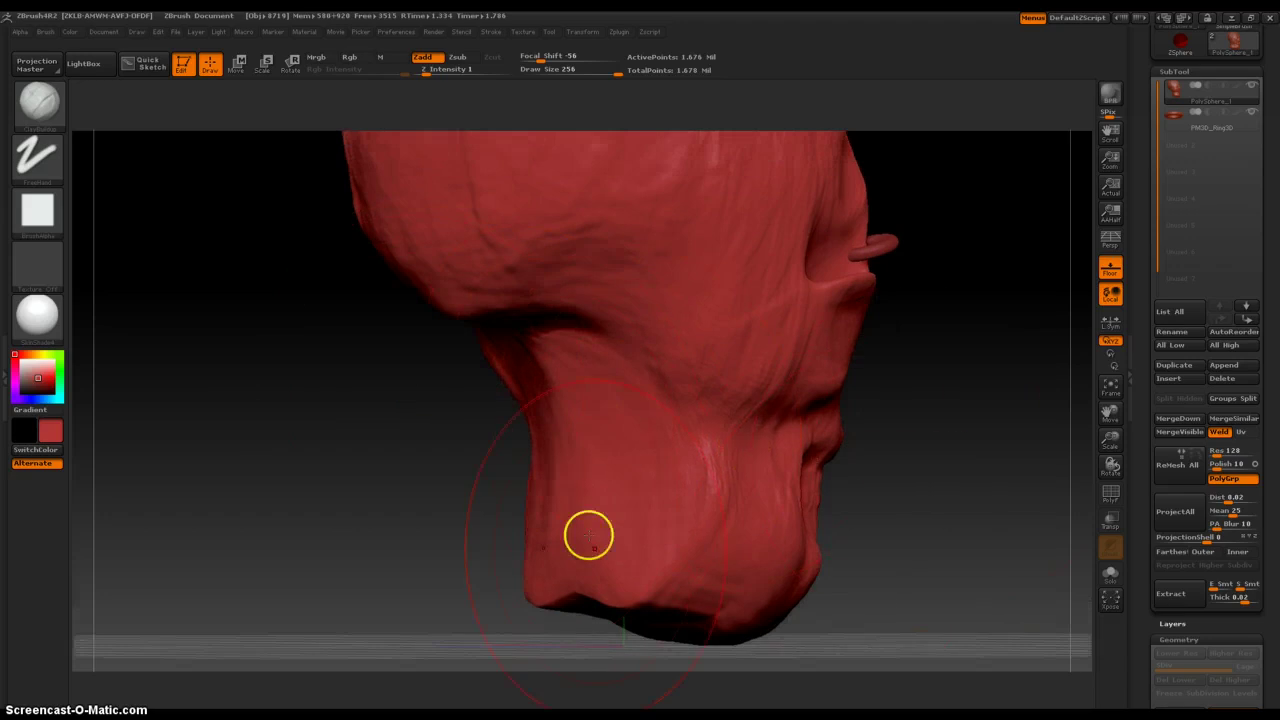
- Check the mesh with the polyframe display, then rework the V-shaped crease beneath the rear of the cranium into a wider, flatter one
left_click(1111, 494)
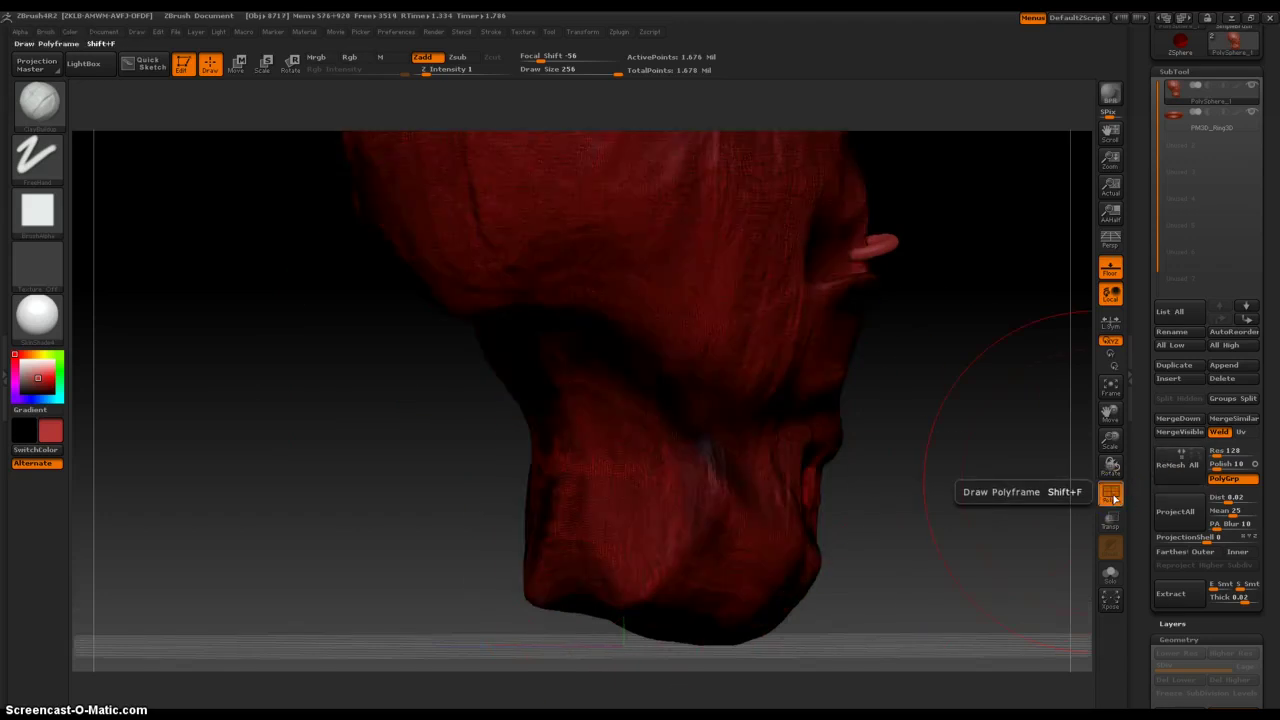
left_click(1111, 494)
mouse_move(917, 486)
left_mouse_down()
mouse_move(949, 480)
mouse_move(757, 471)
mouse_move(949, 414)
mouse_move(789, 417)
mouse_move(754, 398)
left_mouse_up()
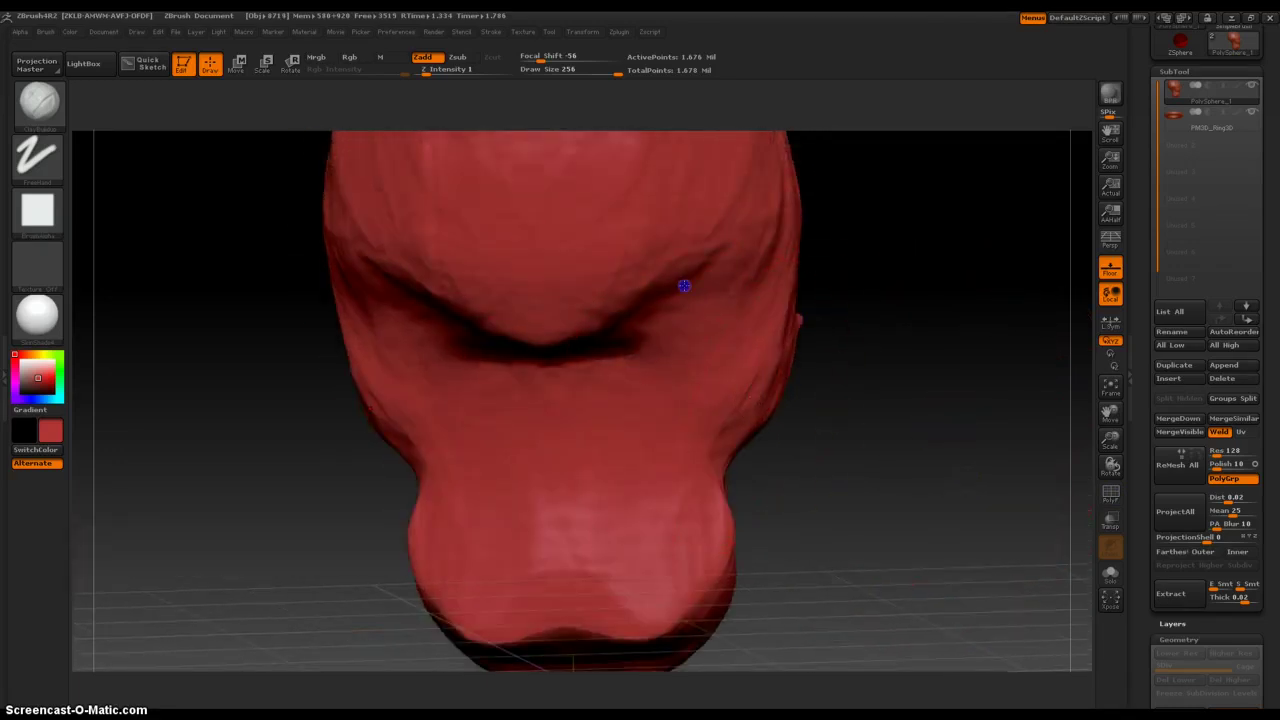
mouse_move(673, 301)
left_mouse_down()
mouse_move(520, 334)
mouse_move(611, 349)
mouse_move(594, 303)
mouse_move(489, 337)
mouse_move(761, 278)
left_mouse_up()
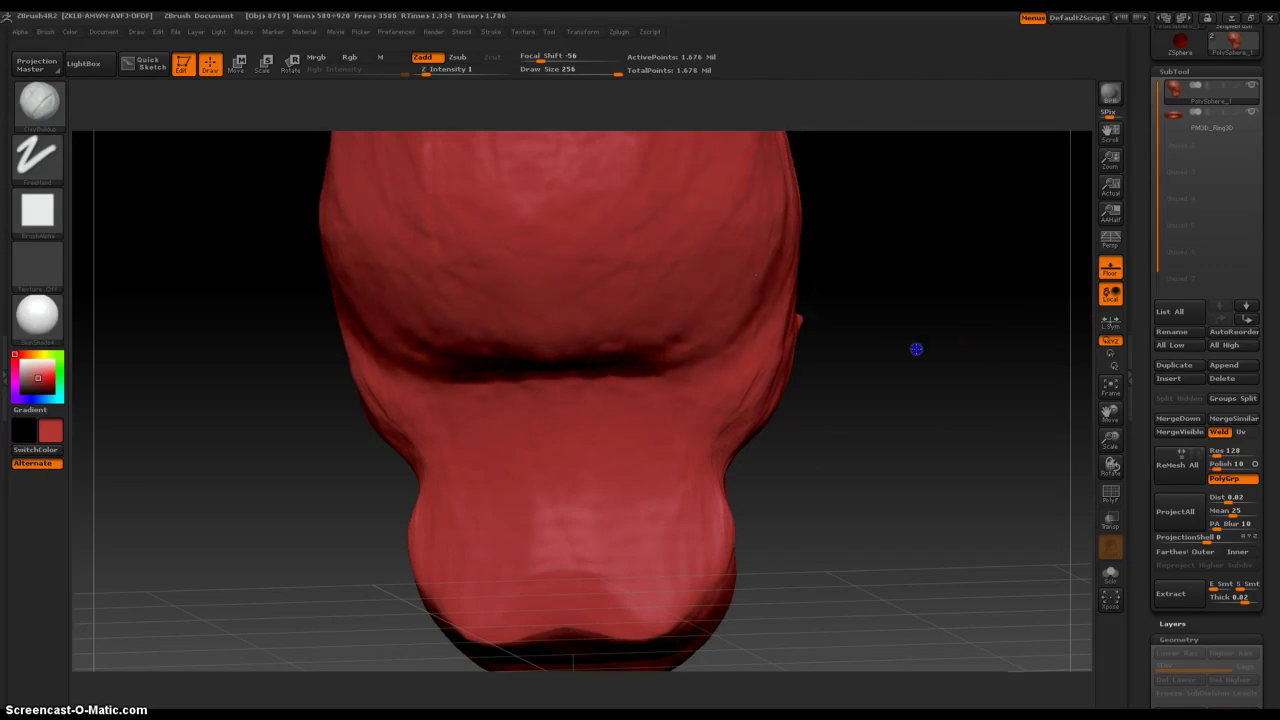
- Smooth the side and lower edge of the jaw in side view
left_click_drag(914, 349, 489, 486)
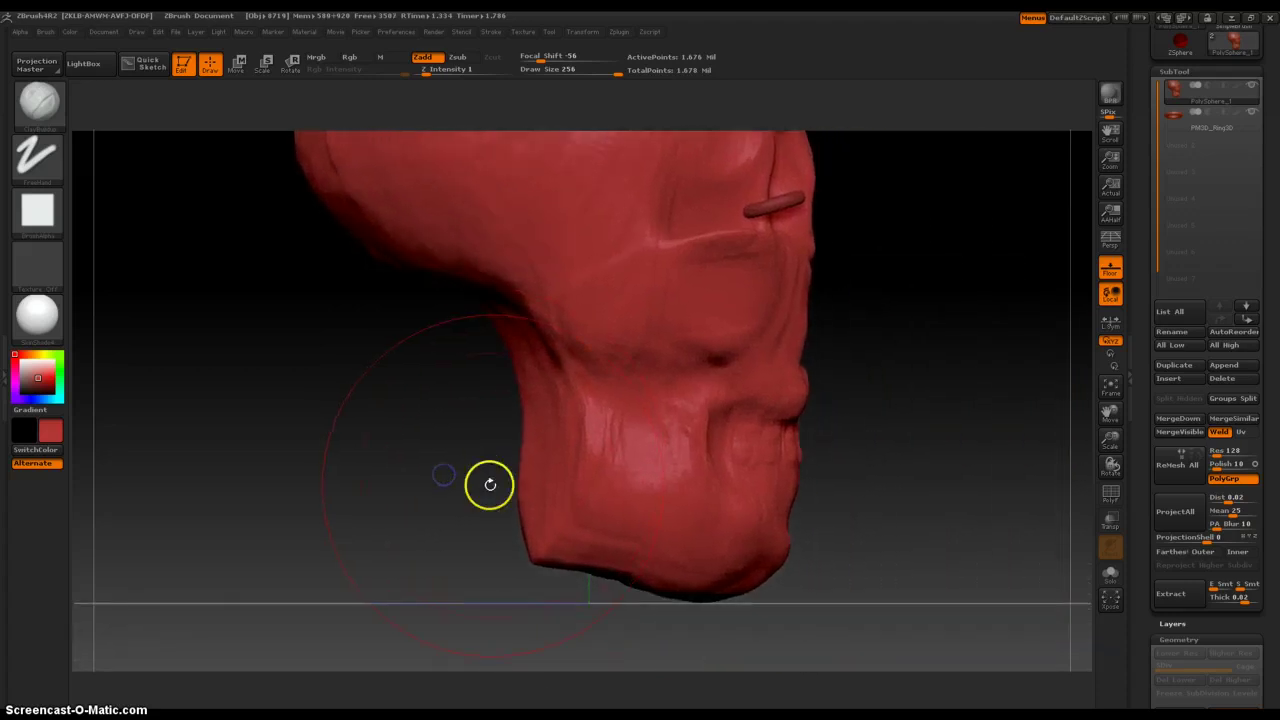
mouse_move(412, 481)
right_mouse_down("ctrl")
mouse_move(386, 417)
mouse_move(386, 503)
mouse_move(346, 374)
mouse_move(329, 450)
right_mouse_up("ctrl")
left_click_drag(329, 450, 294, 343)
key("shift")
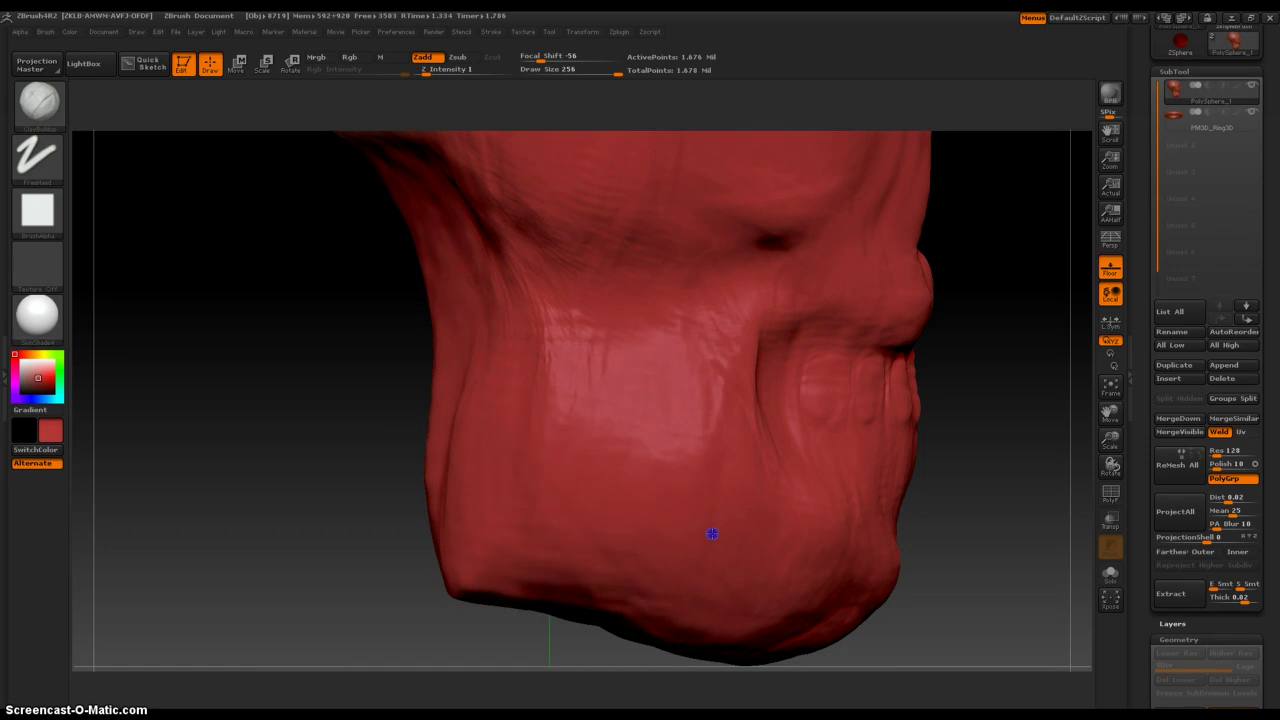
left_click_drag(857, 522, 729, 537)
- Switch to the hPolish brush and flatten the side surface of the lower jaw
key("space")
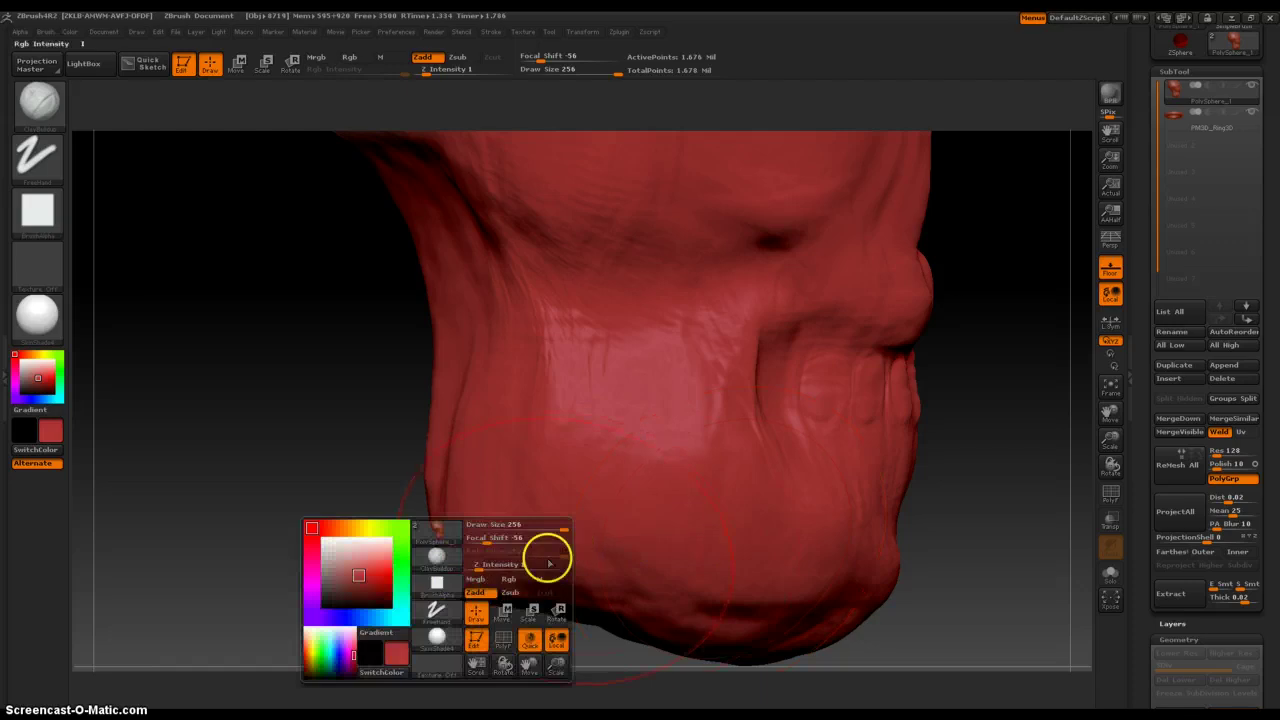
left_click(437, 583)
left_click(555, 560)
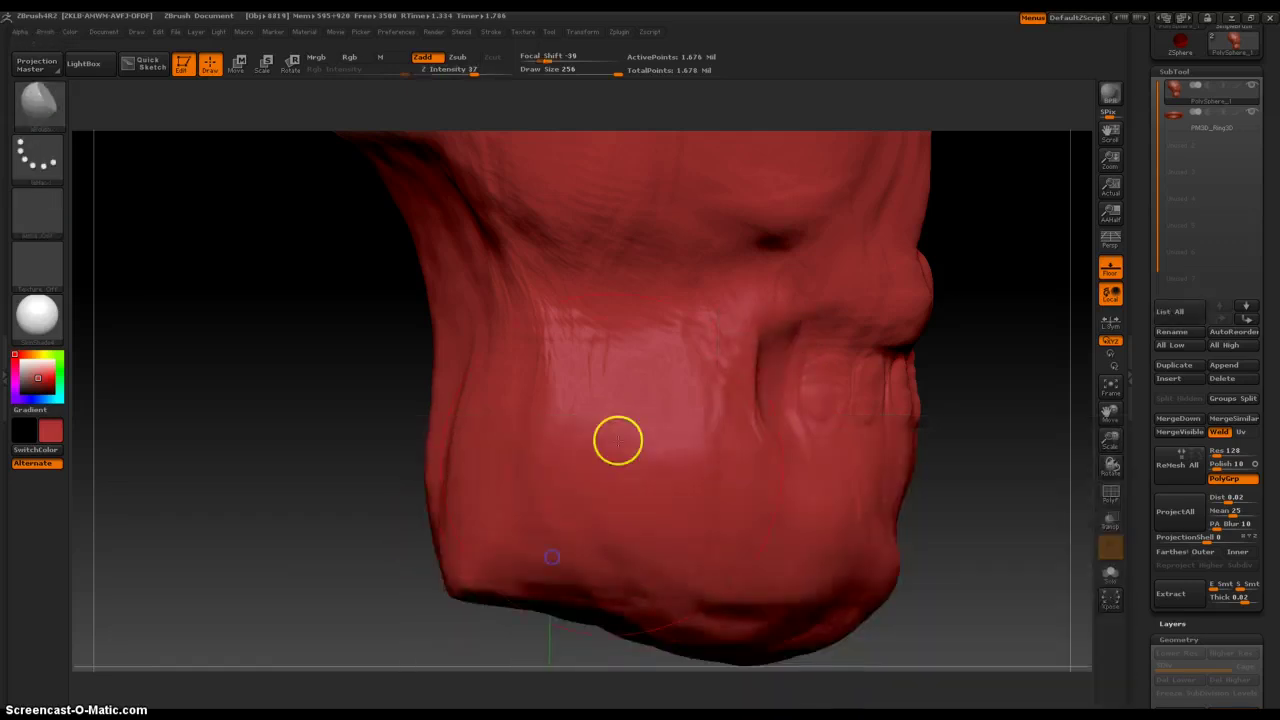
left_click_drag(617, 439, 637, 403)
mouse_move(631, 341)
left_mouse_down()
mouse_move(700, 540)
mouse_move(634, 474)
mouse_move(733, 542)
mouse_move(757, 506)
left_mouse_up()
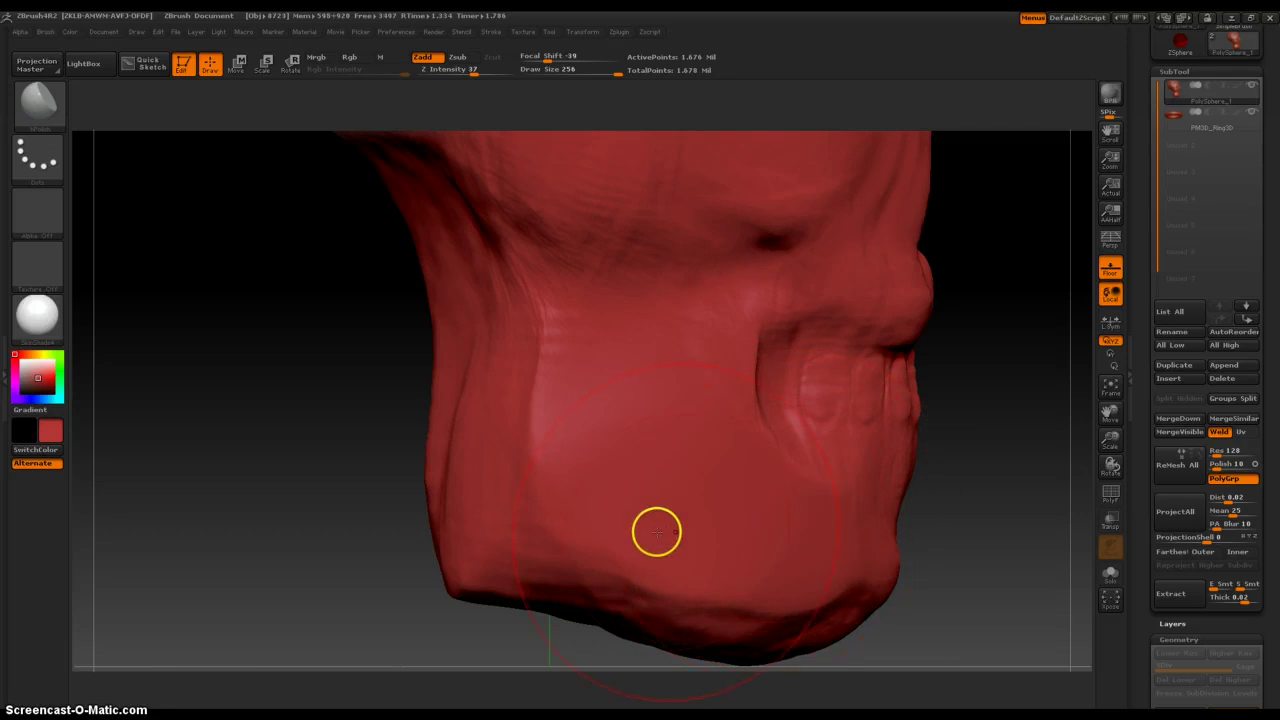
- Switch to the Move brush and push the rear edge of the jaw and neck area forward
key("space")
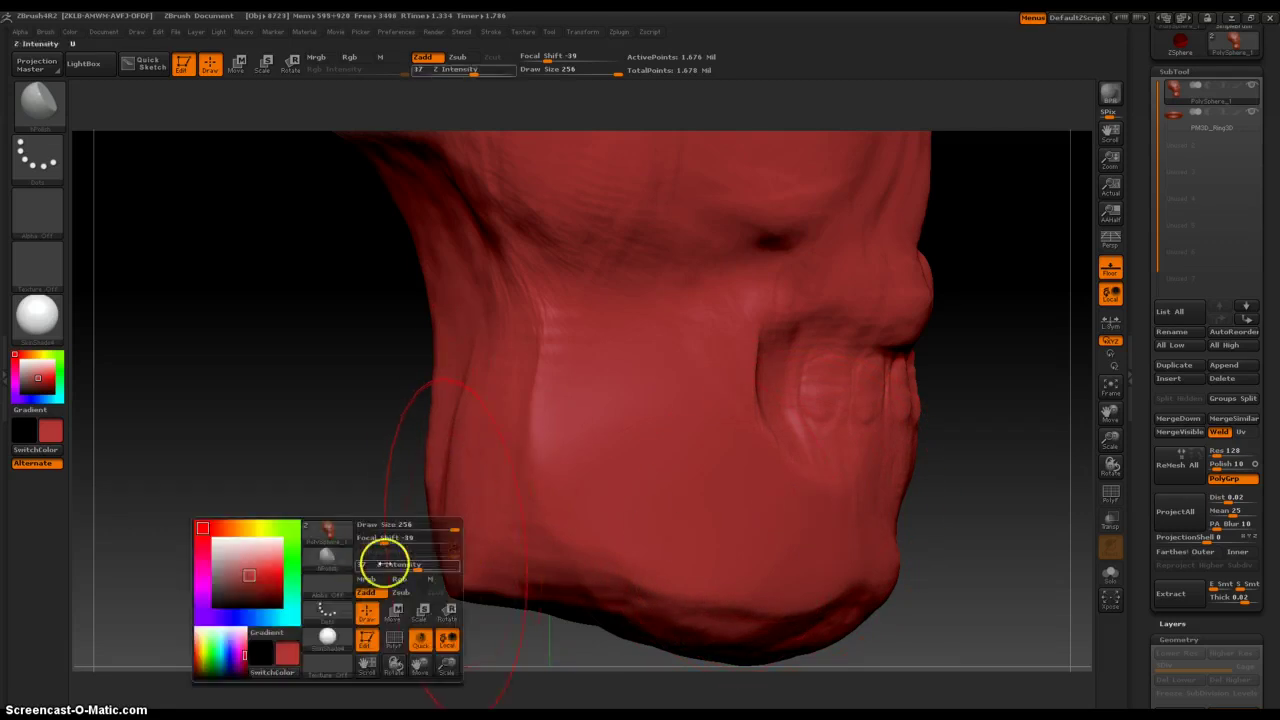
left_click(345, 562)
left_click(337, 616)
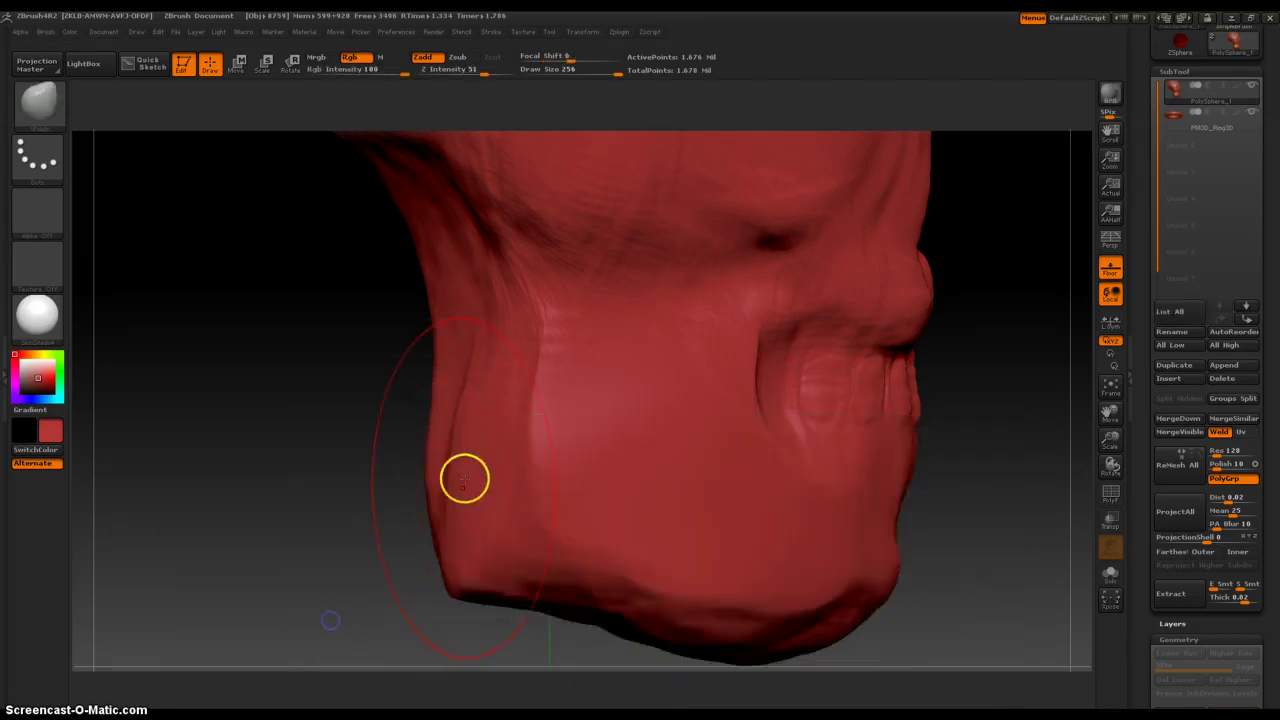
mouse_move(431, 497)
left_mouse_down()
mouse_move(397, 497)
mouse_move(400, 511)
mouse_move(472, 501)
mouse_move(460, 540)
mouse_move(483, 523)
left_mouse_up()
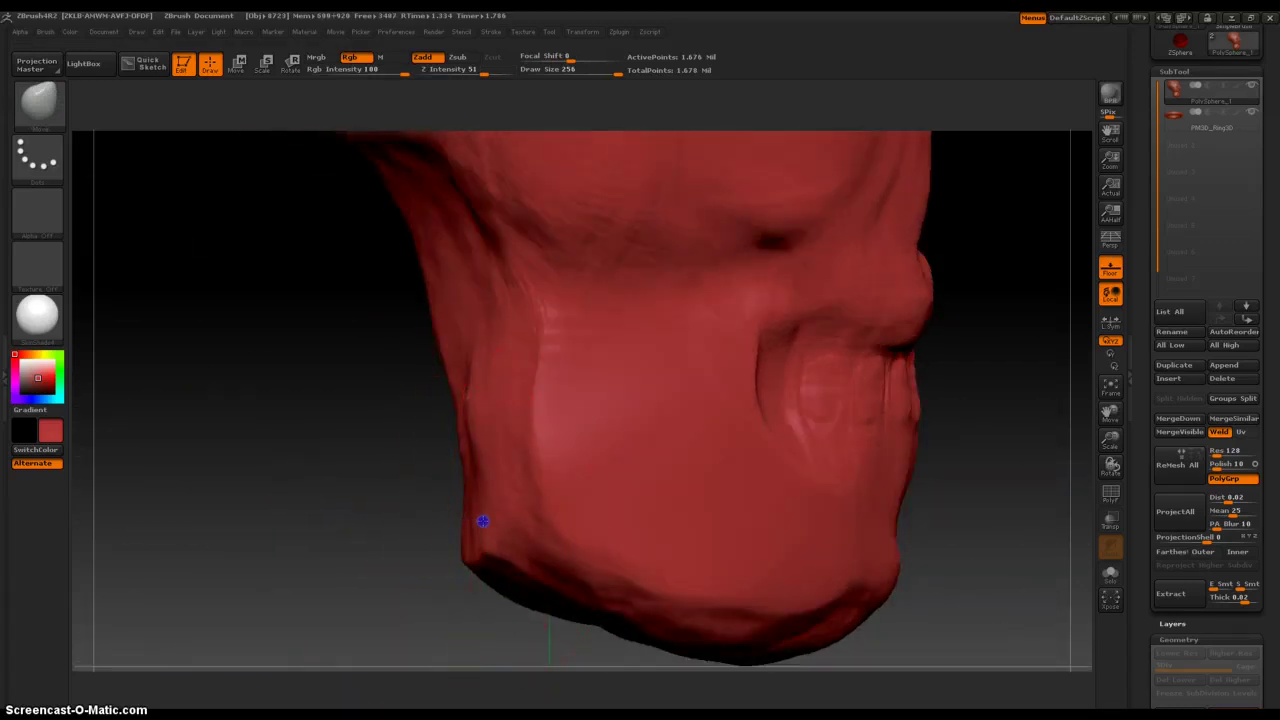
mouse_move(454, 403)
left_mouse_down()
mouse_move(469, 369)
mouse_move(500, 392)
mouse_move(487, 406)
left_mouse_up()
left_click_drag(466, 262, 477, 251)
- Switch to the ClayBuildup brush and rework the back of the lower jaw from behind
left_click_drag(408, 295, 456, 308, "shift")
mouse_move(564, 450)
left_mouse_down("shift")
mouse_move(534, 434)
mouse_move(483, 471)
left_mouse_up("shift")
key("space")
left_click(363, 552)
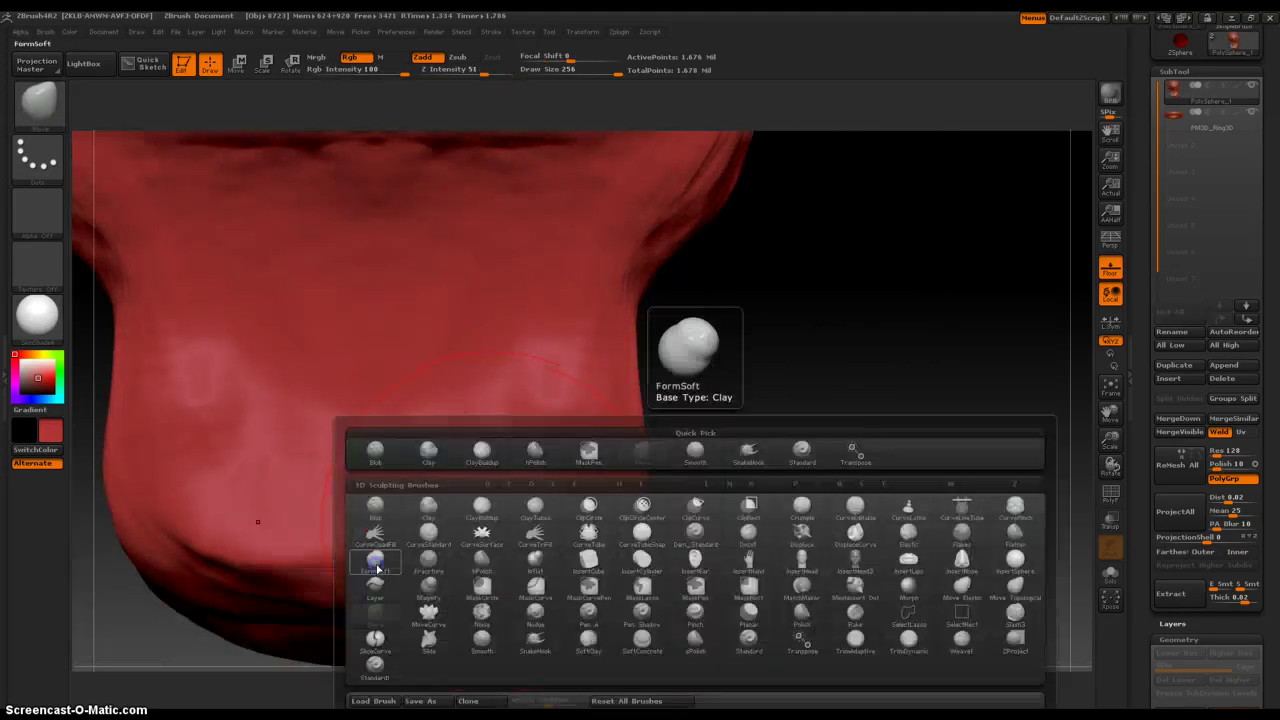
left_click(499, 511)
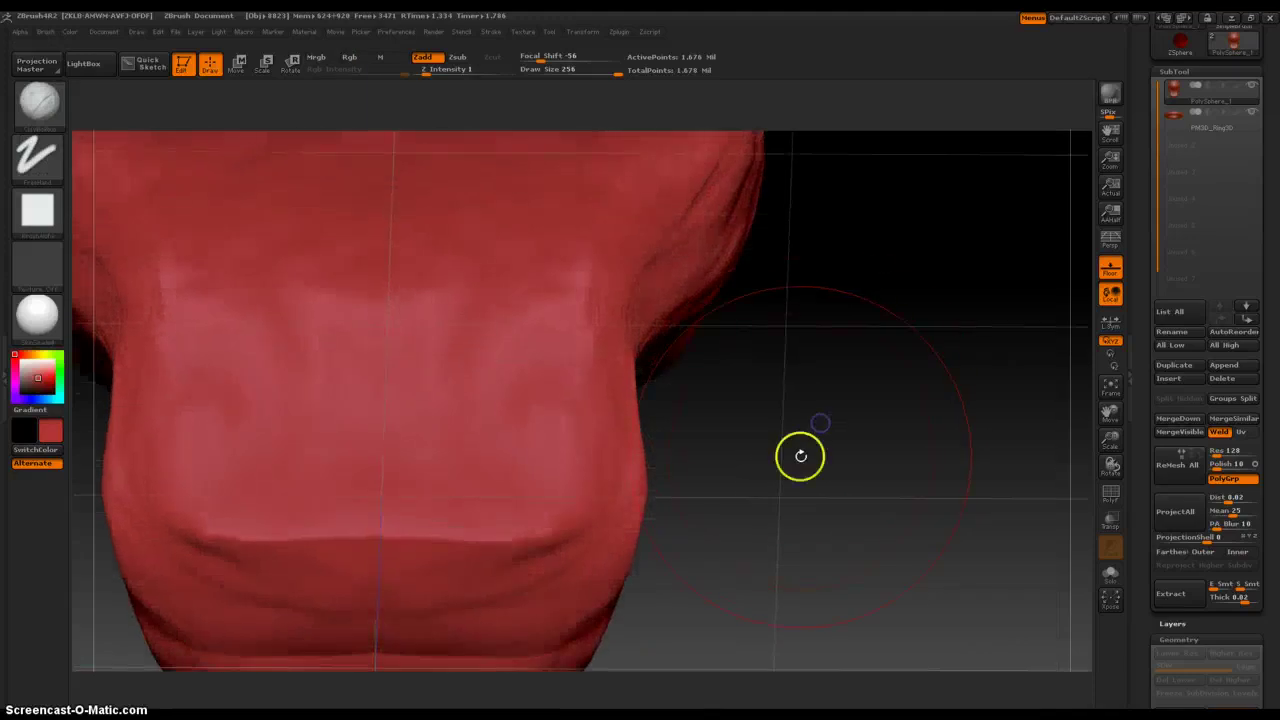
- Build up the underside of the jaw with ClayBuildup strokes, then undo the last three strokes
mouse_move(789, 506)
left_mouse_down()
mouse_move(765, 453)
mouse_move(871, 426)
mouse_move(950, 370)
mouse_move(950, 432)
mouse_move(946, 374)
mouse_move(929, 386)
mouse_move(952, 411)
left_mouse_up()
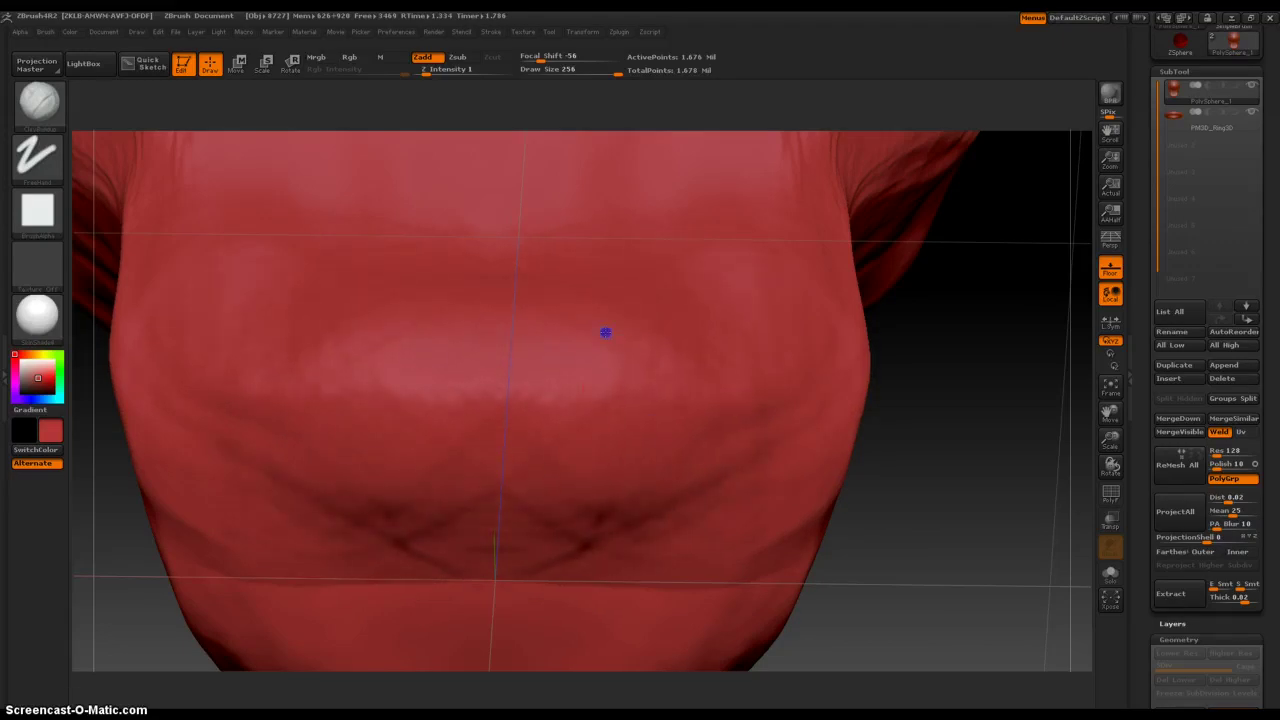
left_click_drag(627, 386, 527, 496)
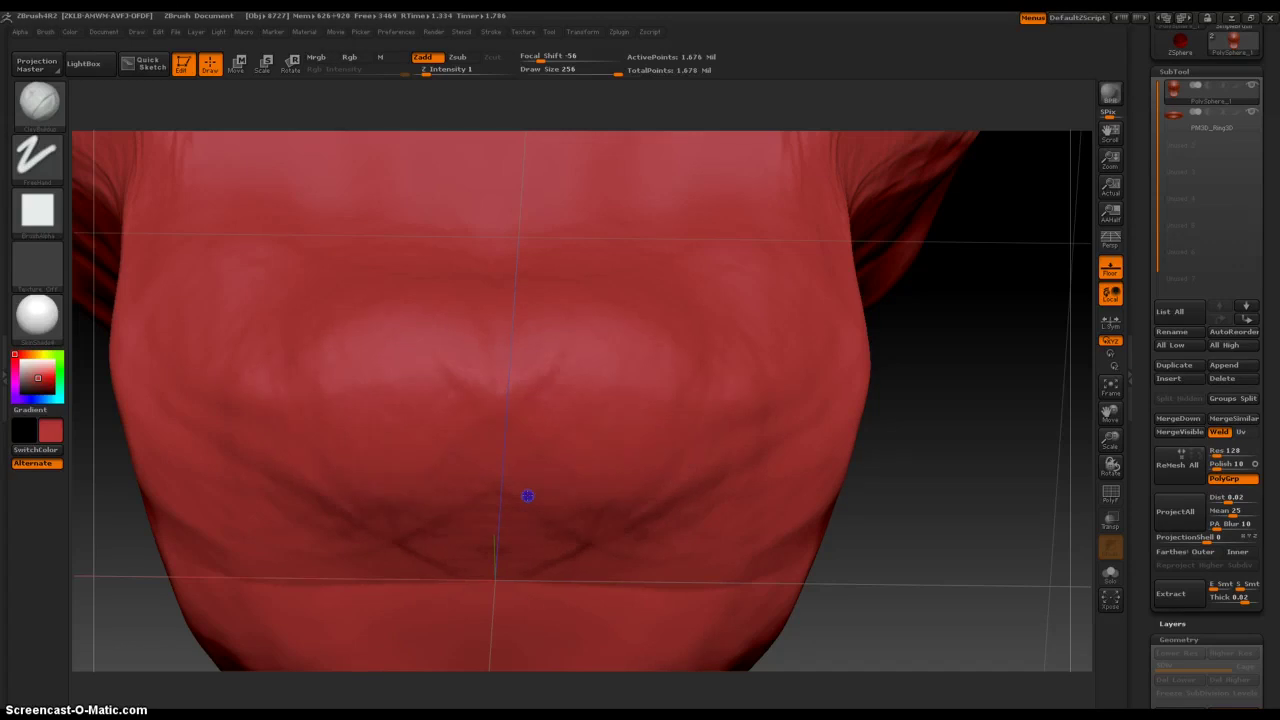
left_click_drag(641, 405, 527, 460)
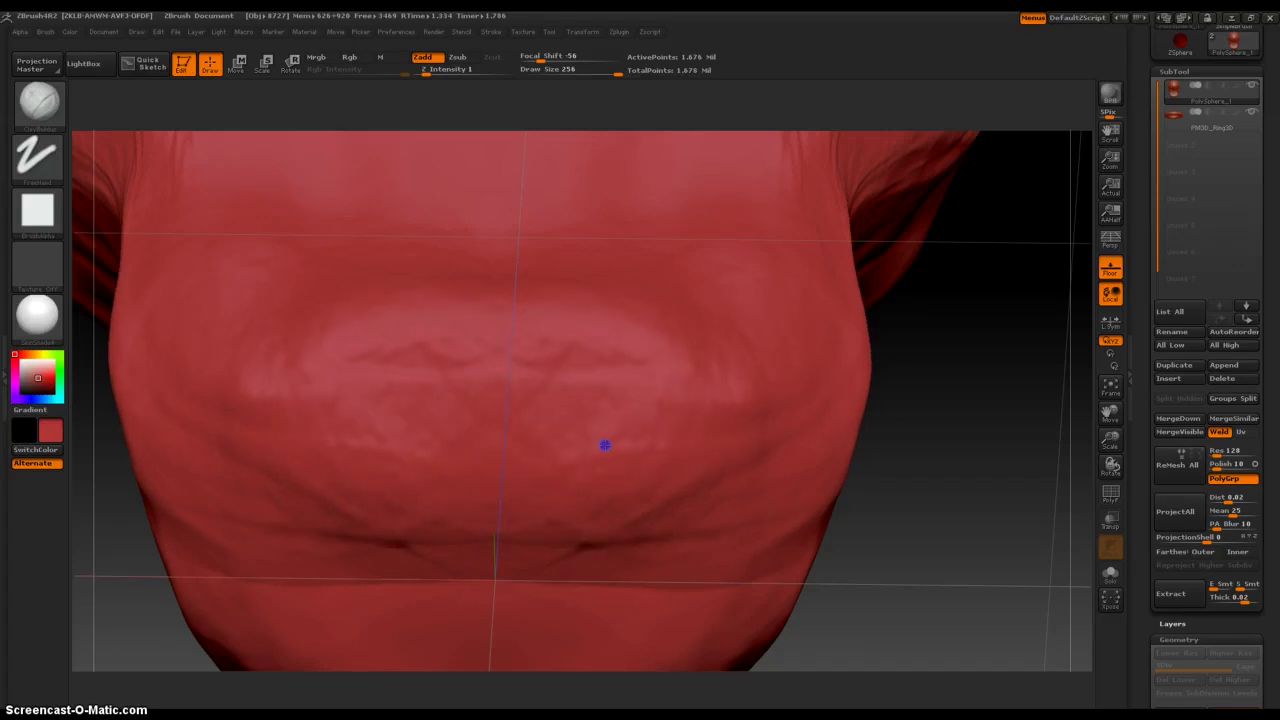
left_click_drag(599, 323, 574, 363)
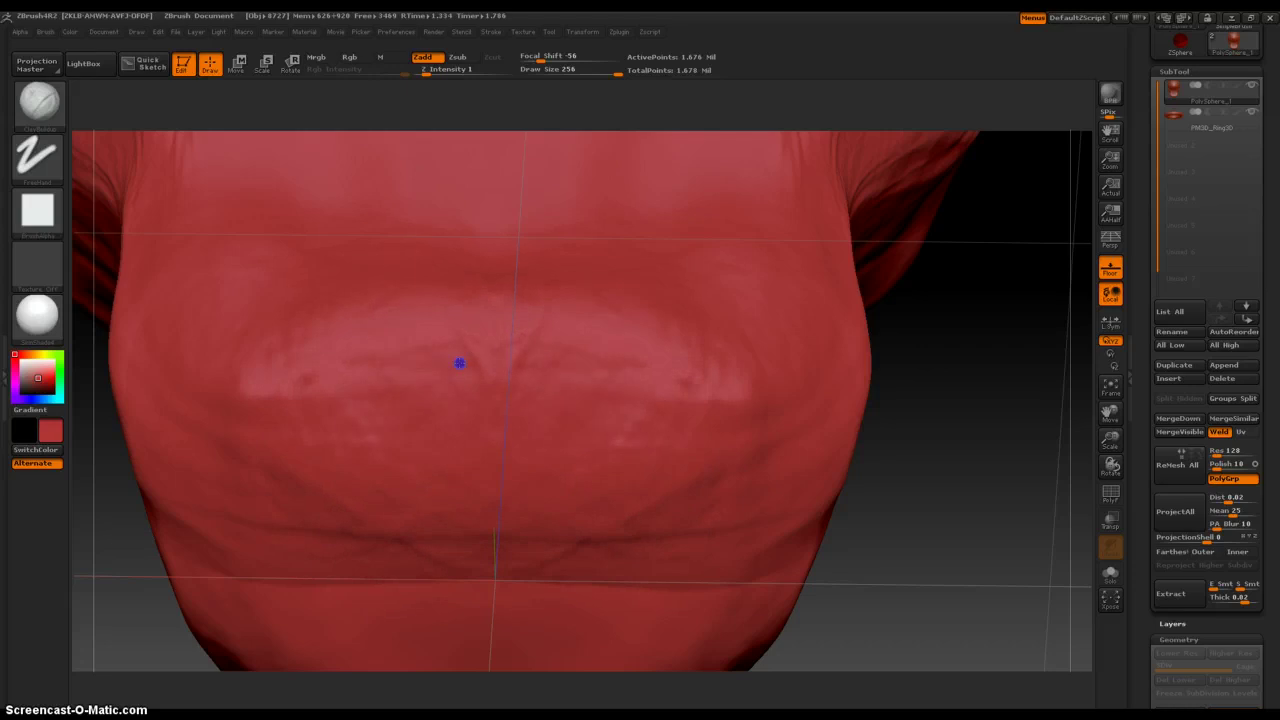
key("ctrl+z")
key("ctrl+z")
key("ctrl+z")
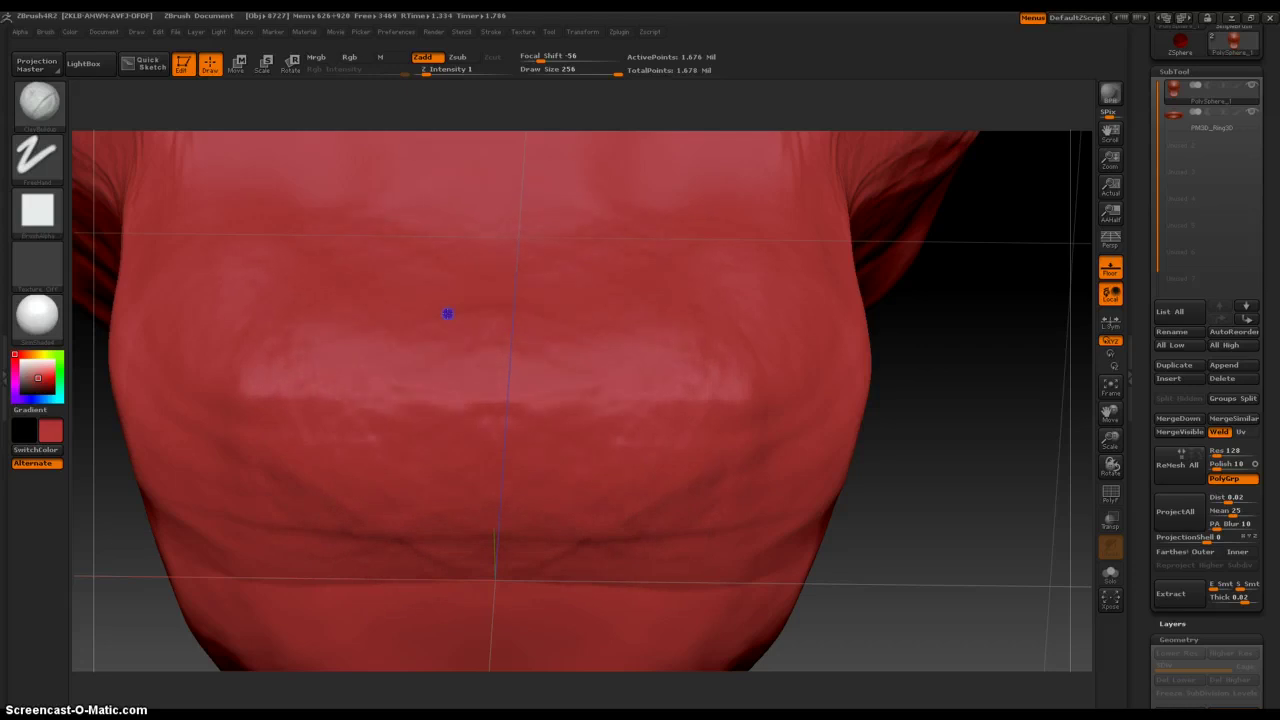
- Examine the reshaped jaw and the overall skull proportions from the front
left_click_drag(1057, 394, 947, 488)
left_click_drag(489, 449, 171, 397, "alt")
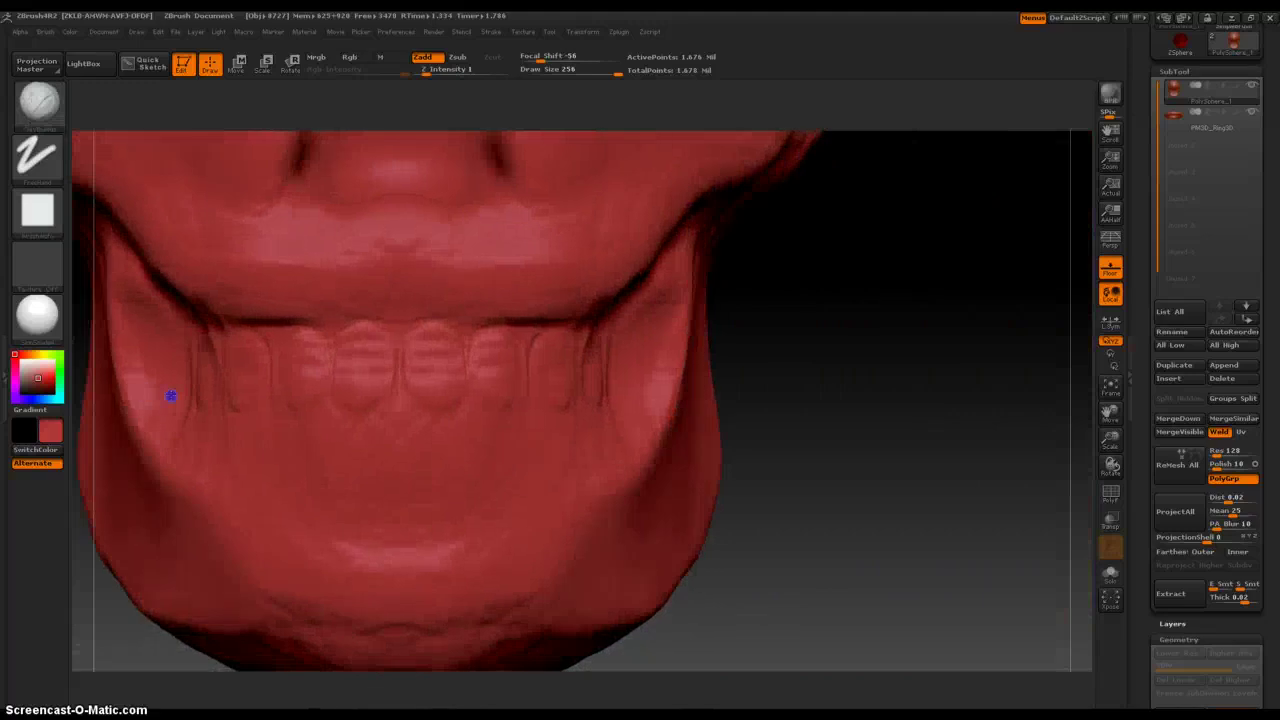
left_click_drag(811, 317, 986, 309)
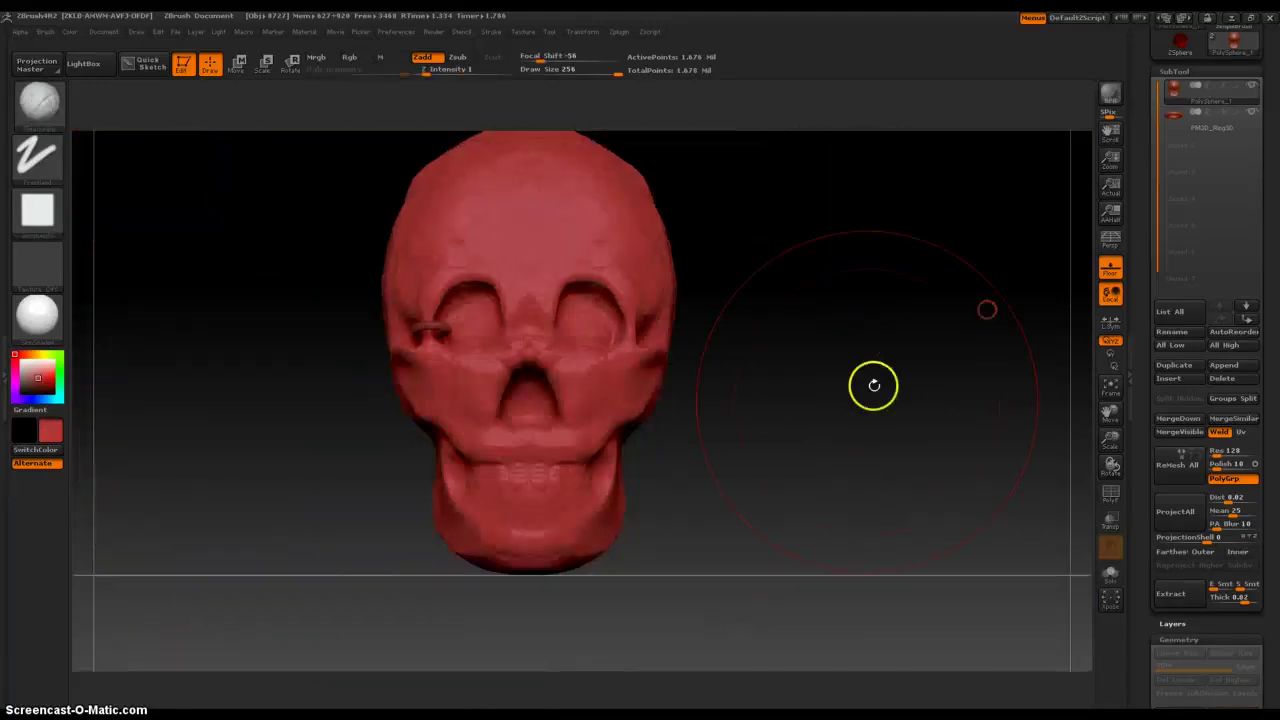
left_click_drag(774, 474, 843, 437, "alt")
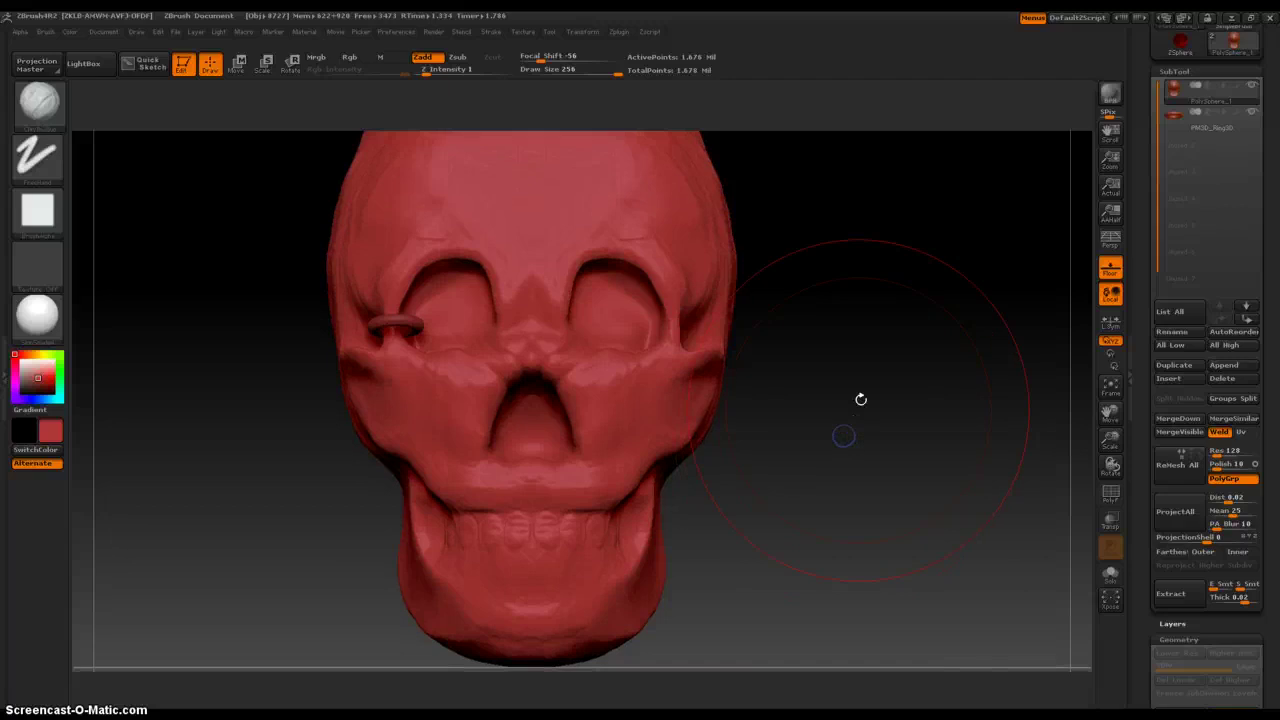
left_click_drag(862, 381, 854, 411, "alt")
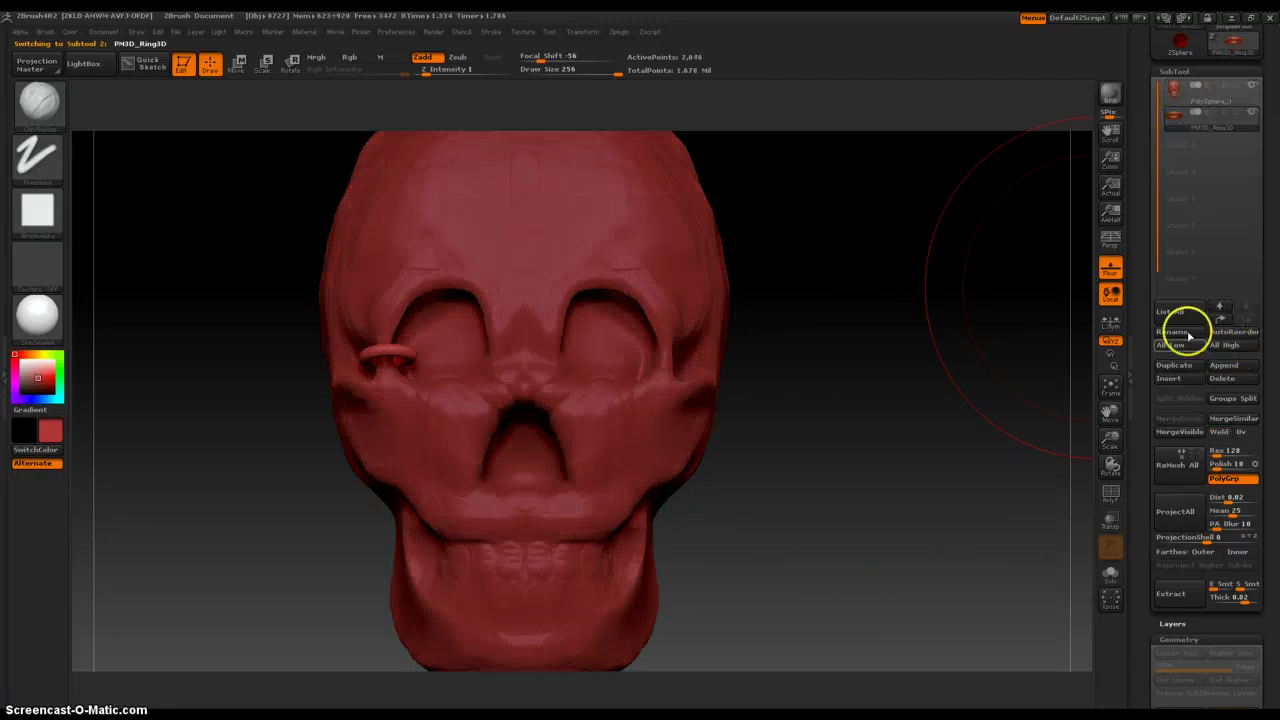
- Duplicate the ring subtool at the eye socket and switch to Transpose Move
left_click(1177, 370)
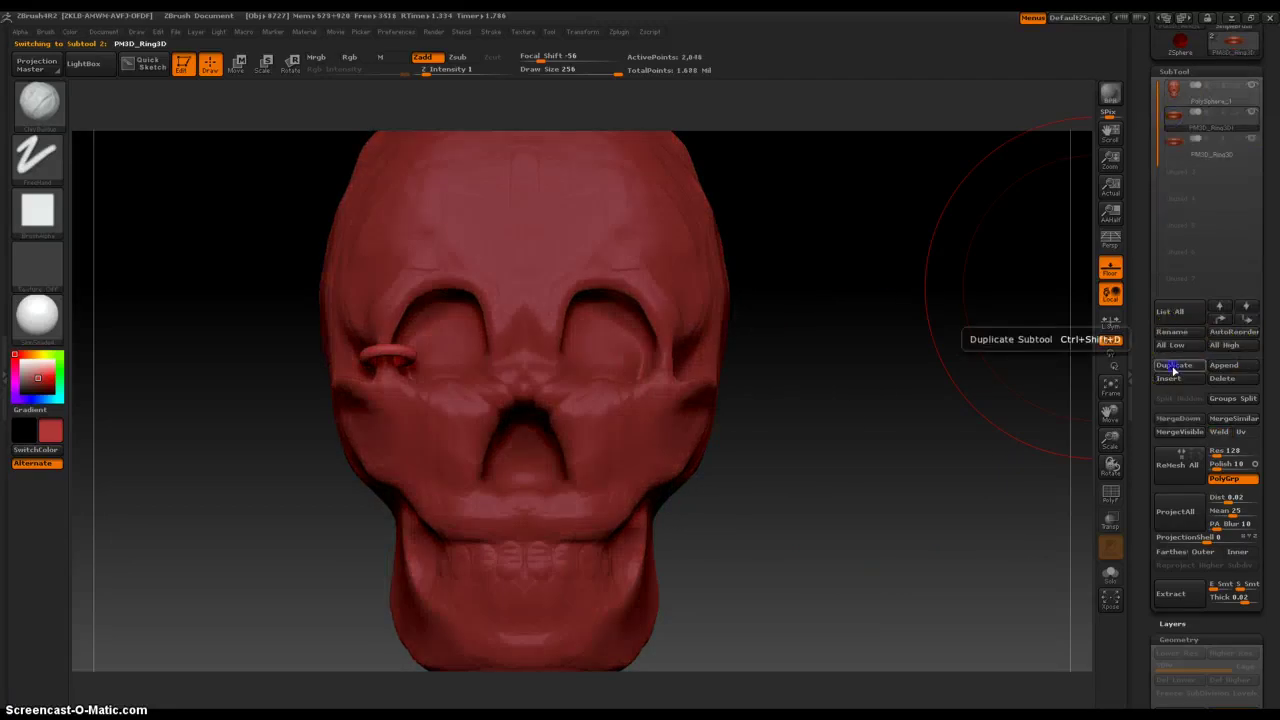
left_click(238, 61)
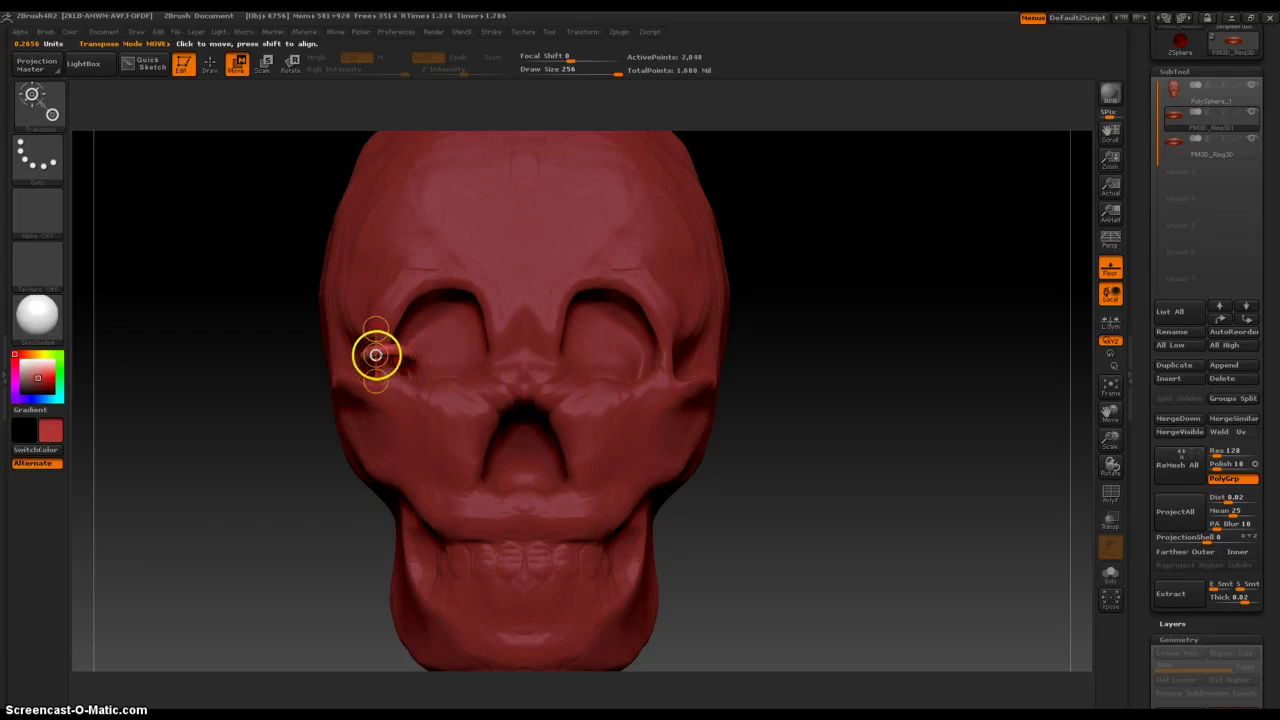
left_click_drag(376, 355, 651, 352)
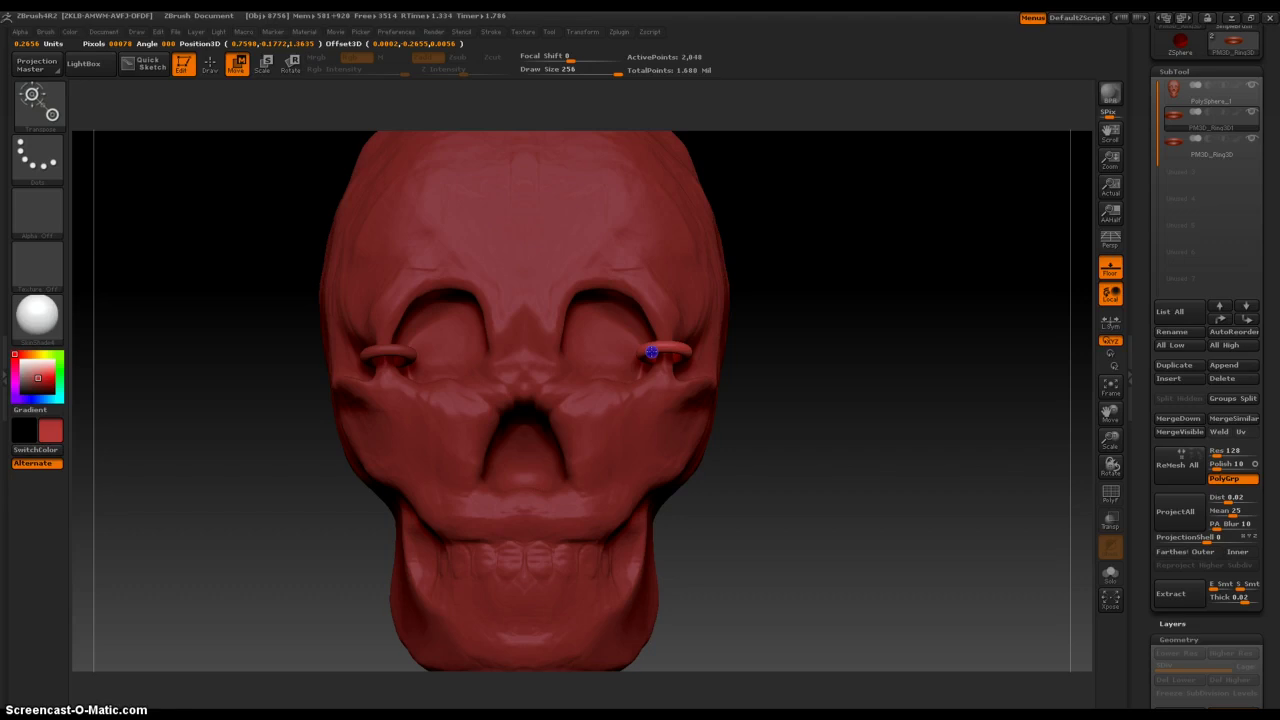
left_click_drag(651, 352, 373, 338)
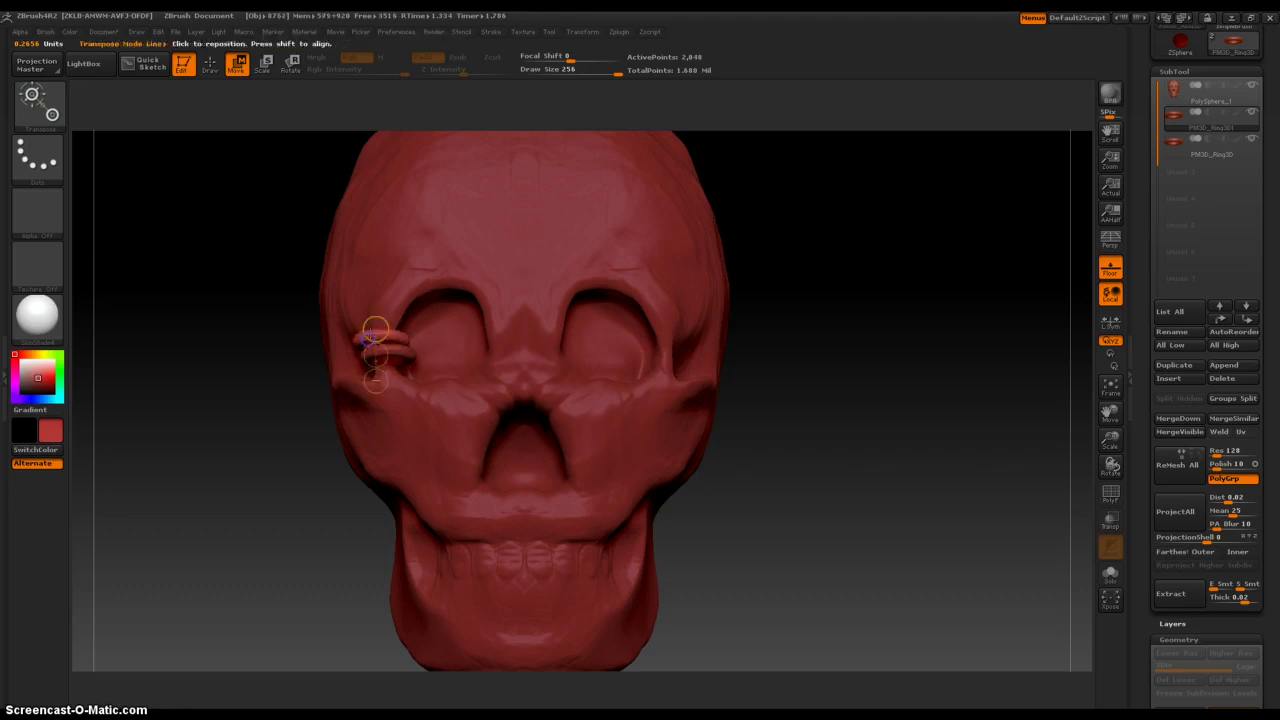
key("ctrl+z")
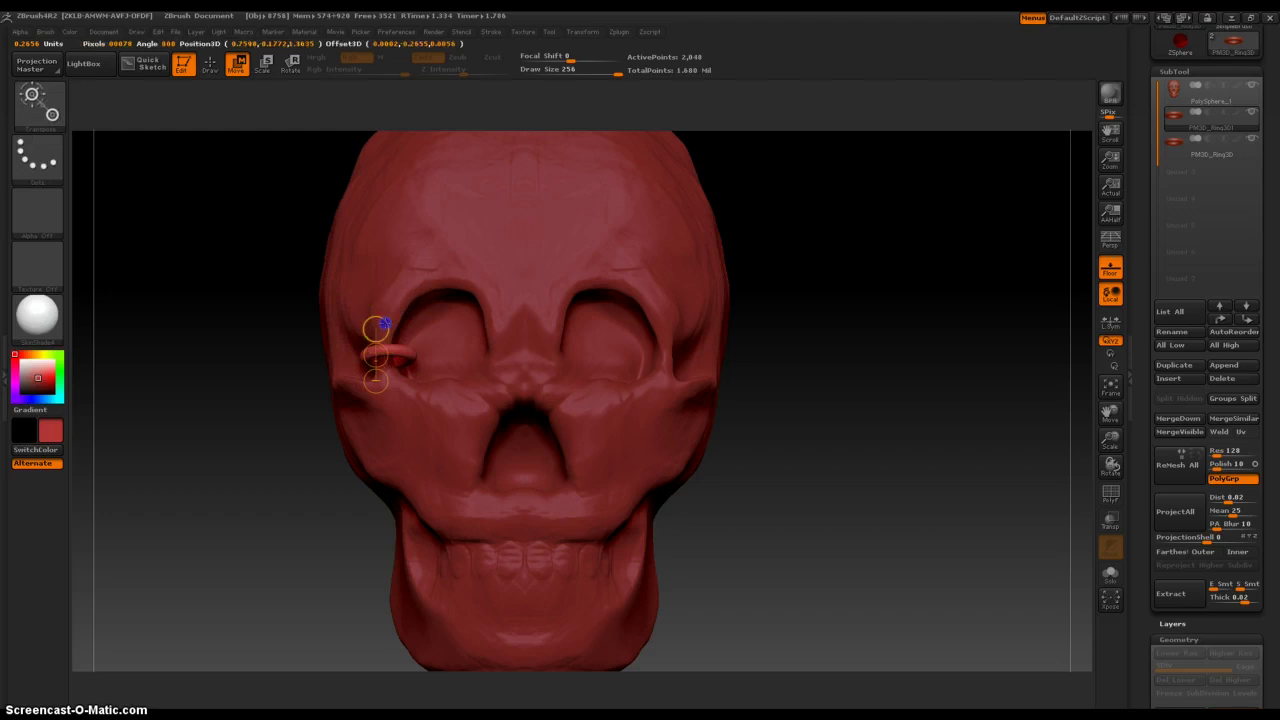
- Lay the Transpose line horizontally beside the ring and move the duplicate across to the outer edge of the opposite eye socket
left_click_drag(398, 323, 433, 181)
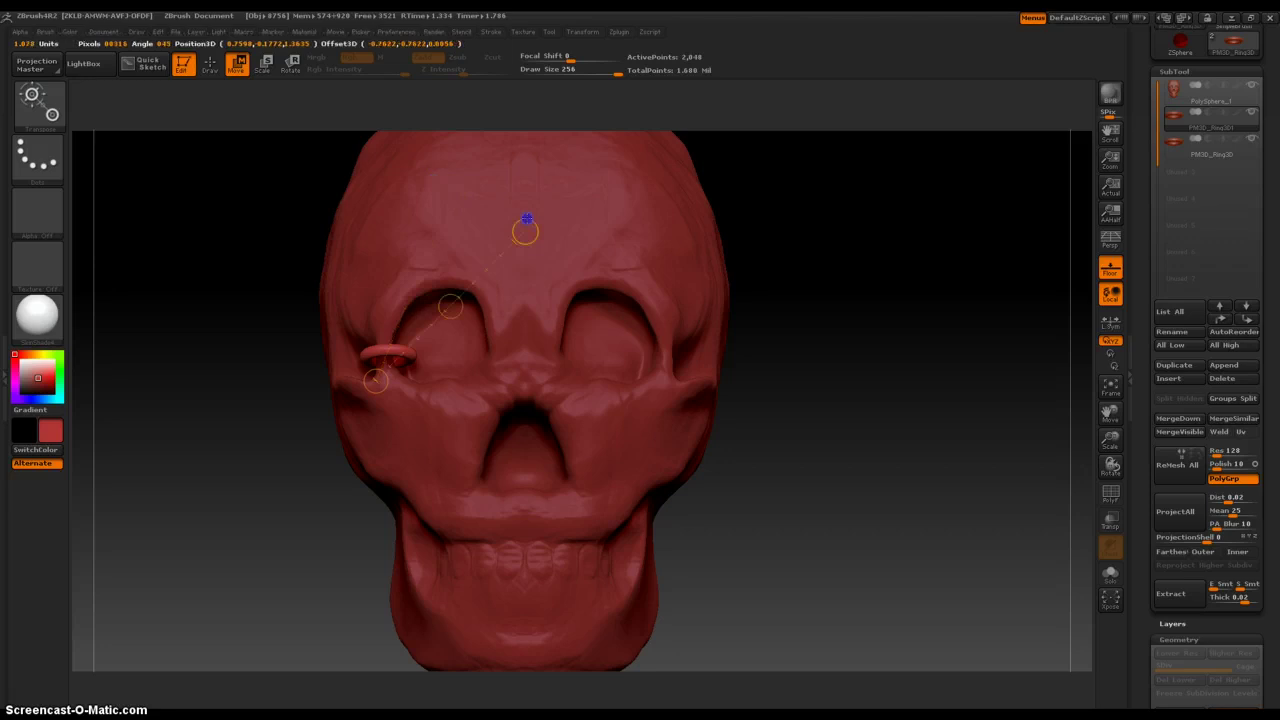
left_click_drag(527, 218, 545, 369)
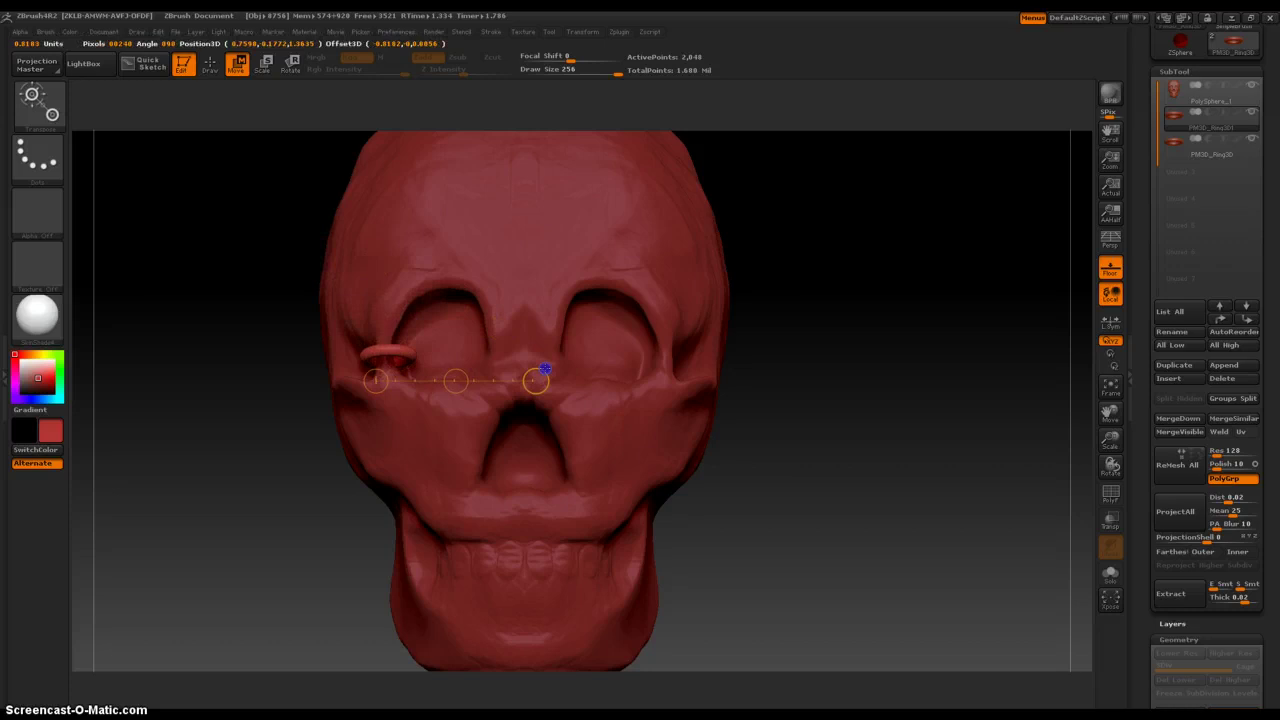
left_click_drag(568, 397, 522, 375)
left_click_drag(220, 351, 284, 356)
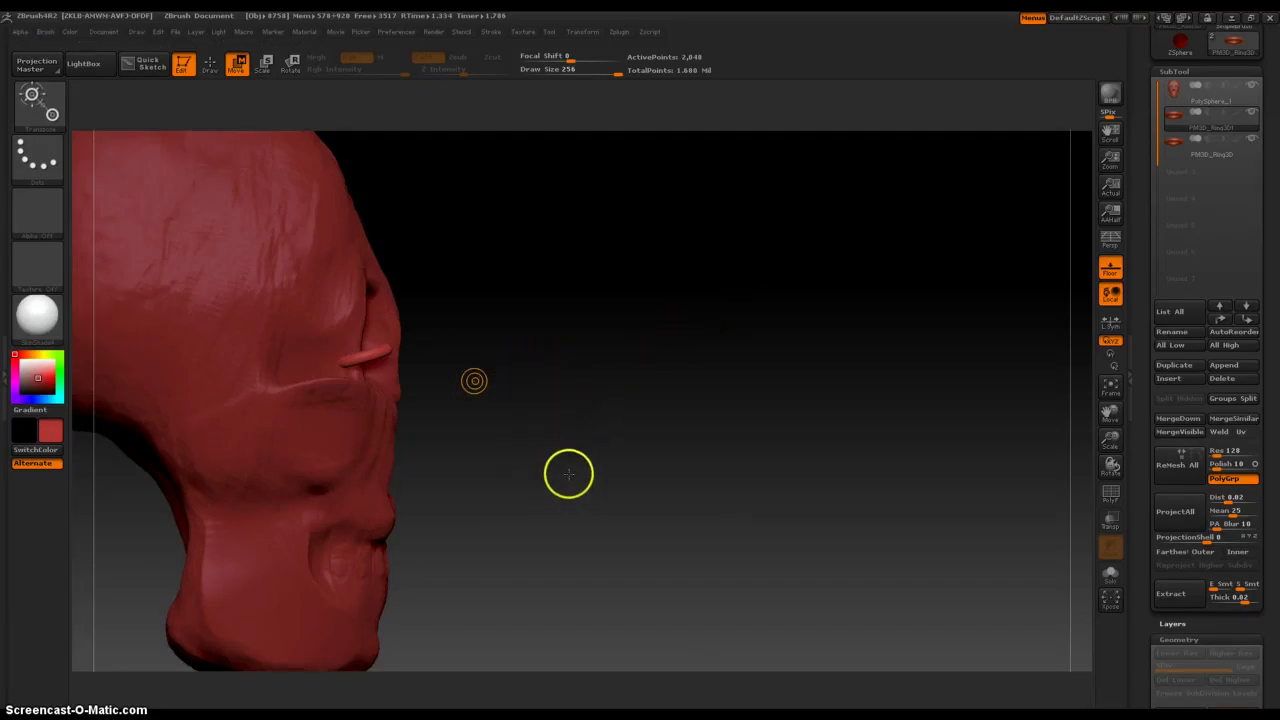
left_click_drag(514, 403, 608, 436)
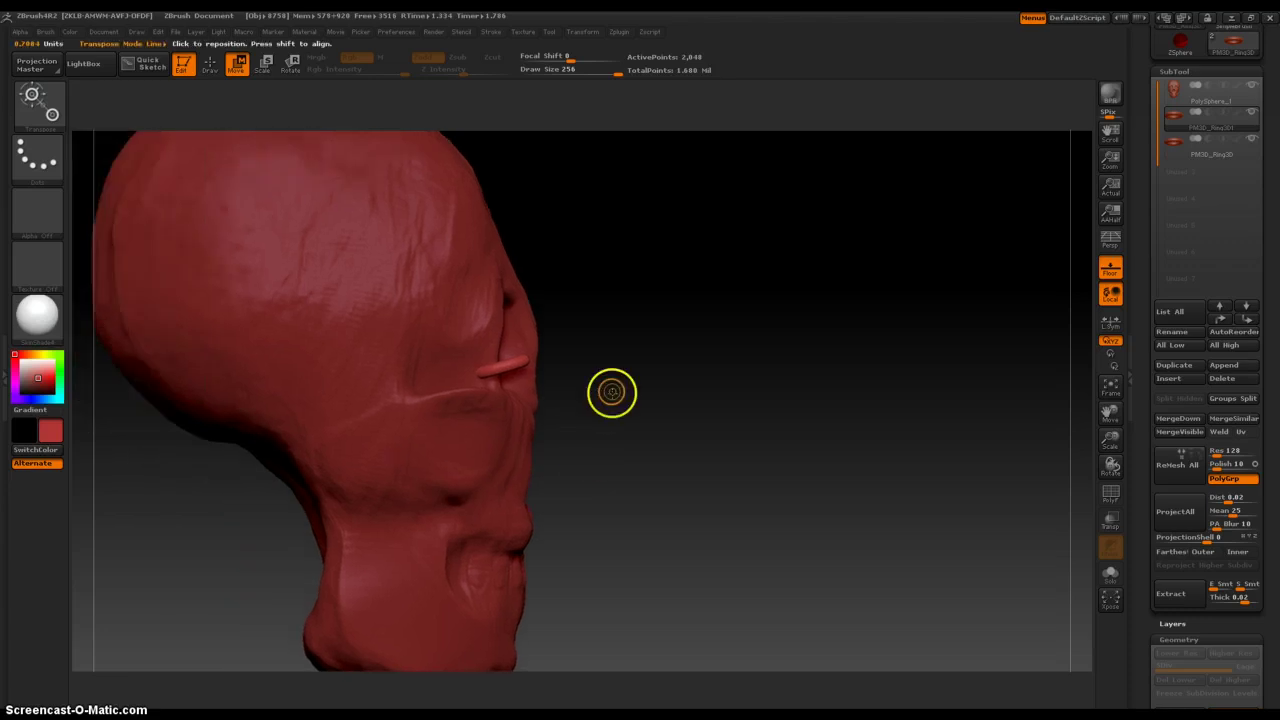
mouse_move(677, 354)
left_mouse_down()
mouse_move(685, 531)
mouse_move(505, 443)
mouse_move(563, 536)
mouse_move(515, 574)
left_mouse_up()
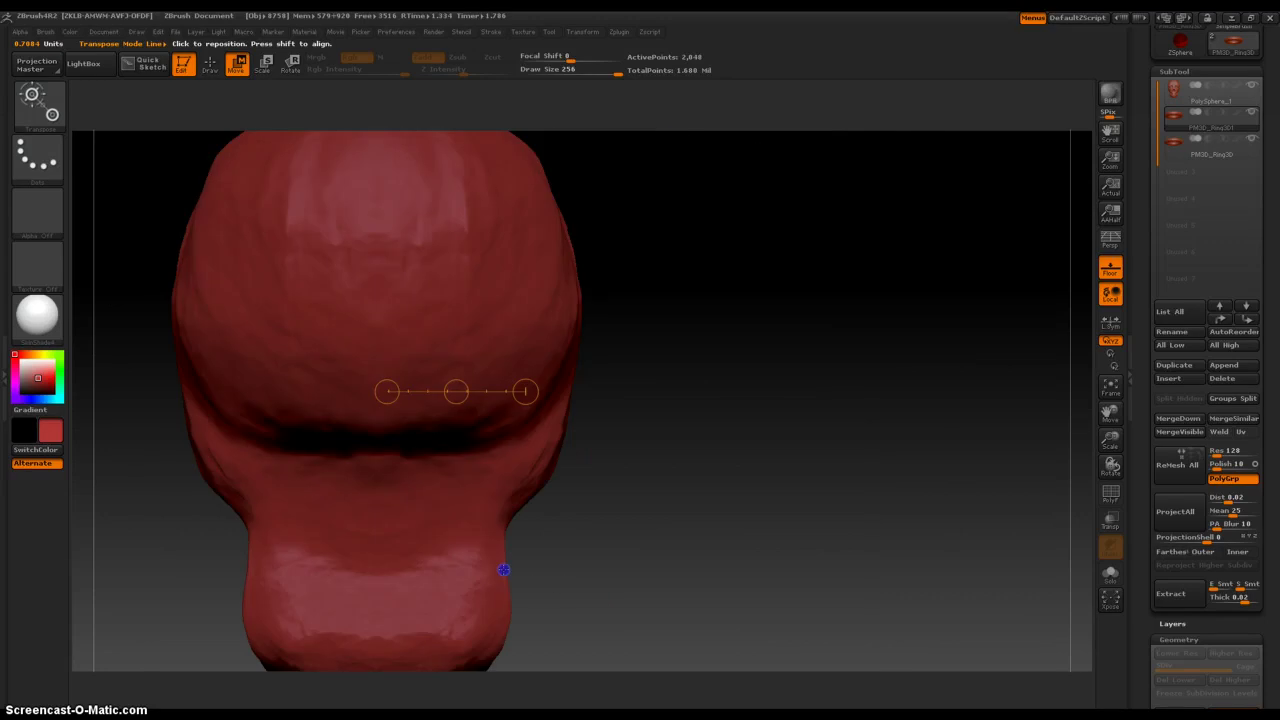
mouse_move(678, 482)
left_mouse_down()
mouse_move(674, 509)
mouse_move(653, 505)
left_mouse_up()
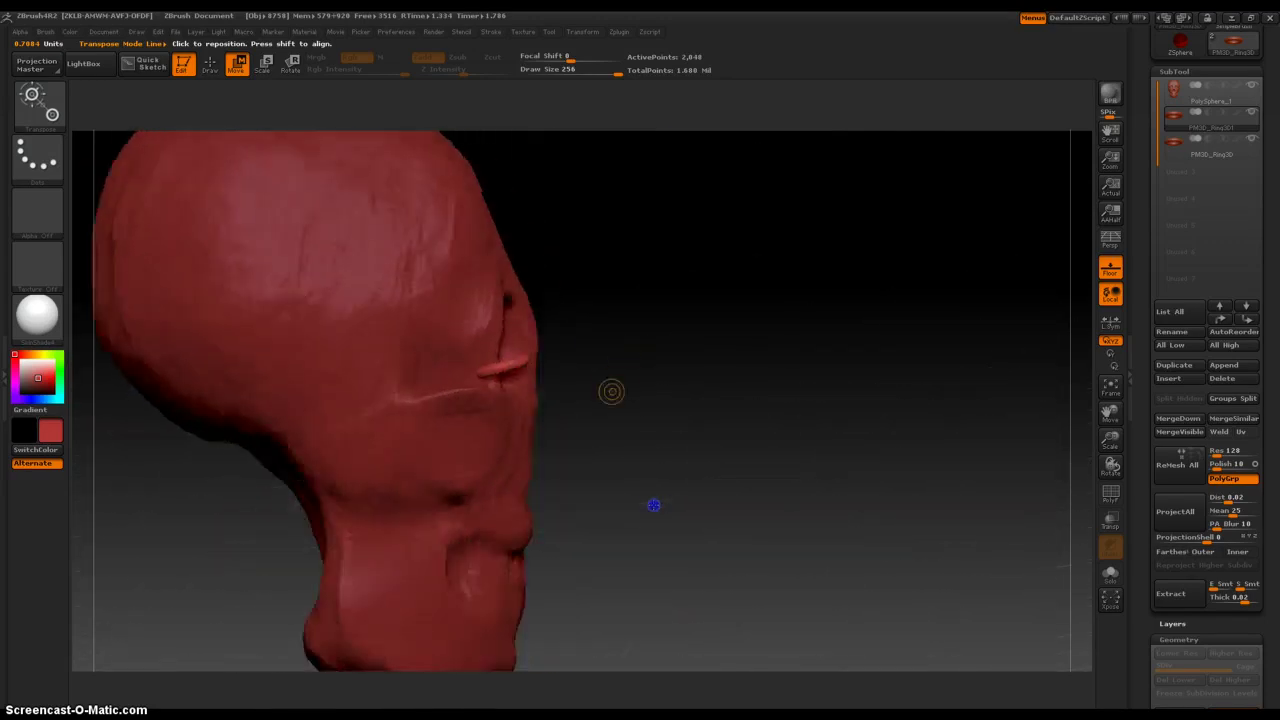
mouse_move(702, 374)
left_mouse_down()
mouse_move(704, 508)
mouse_move(700, 391)
mouse_move(720, 406)
mouse_move(716, 323)
left_mouse_up()
left_click_drag(809, 482, 738, 535)
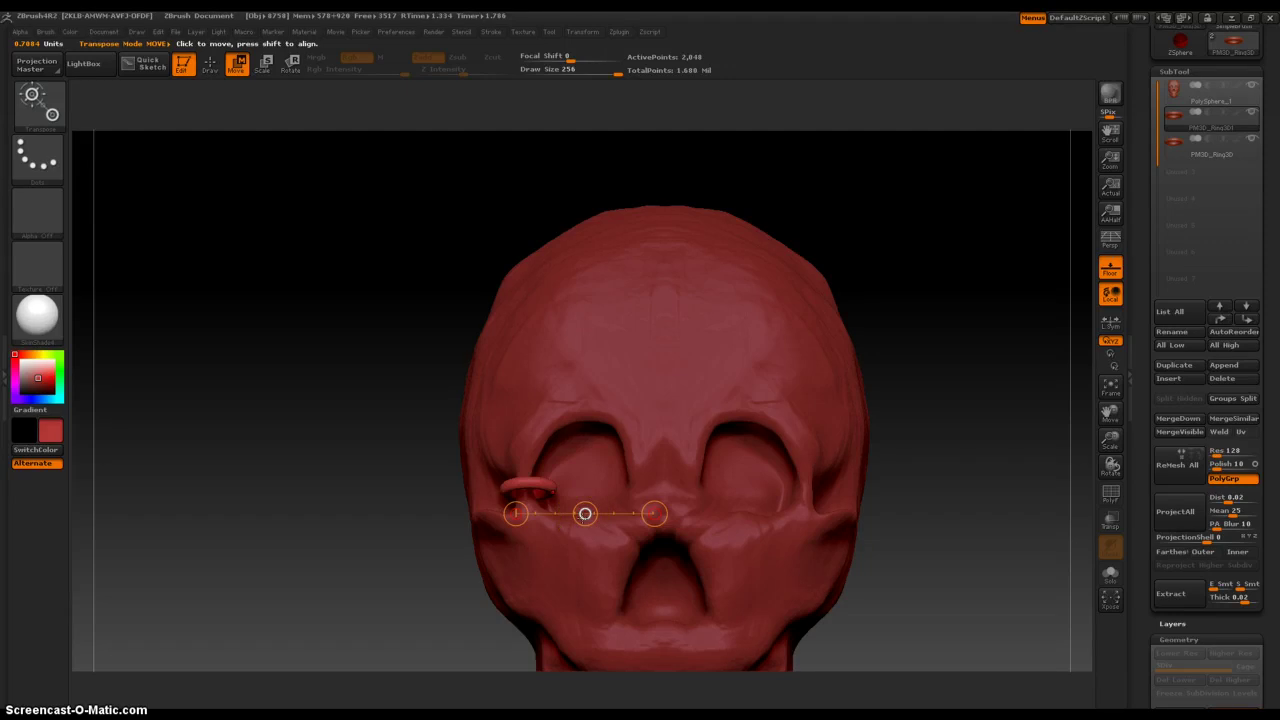
left_click_drag(585, 513, 583, 518)
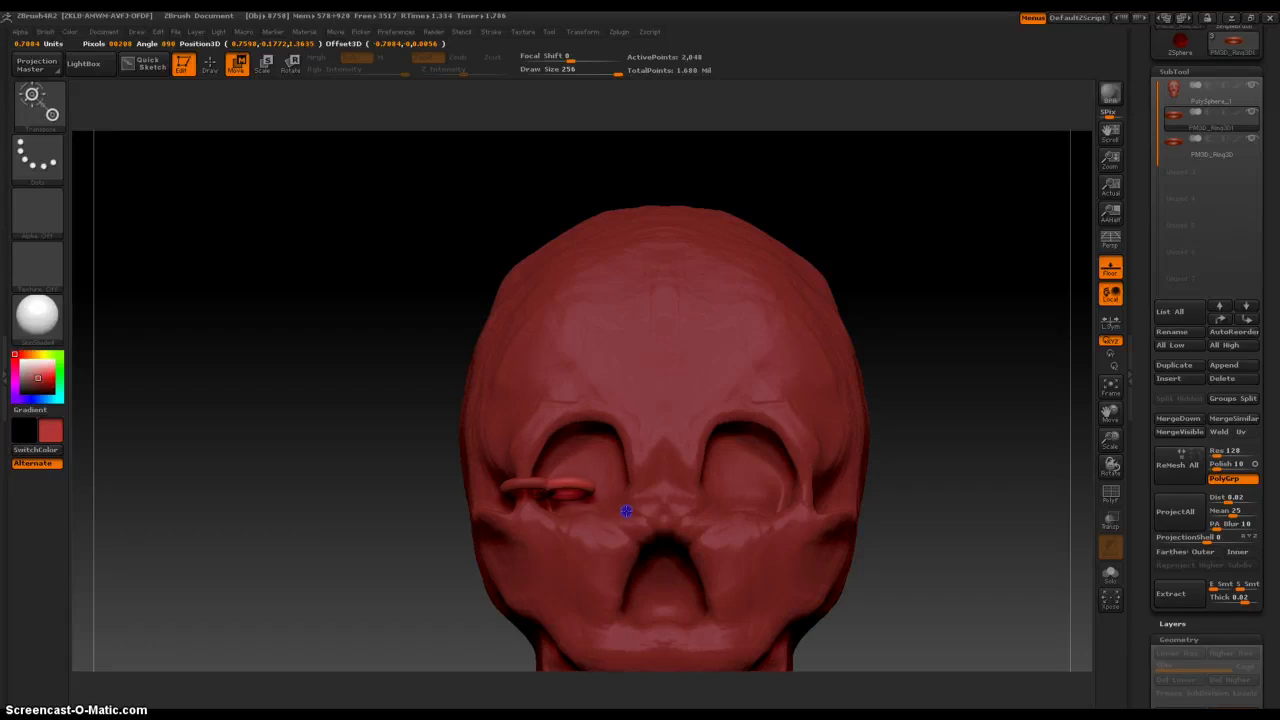
left_click_drag(626, 511, 838, 525)
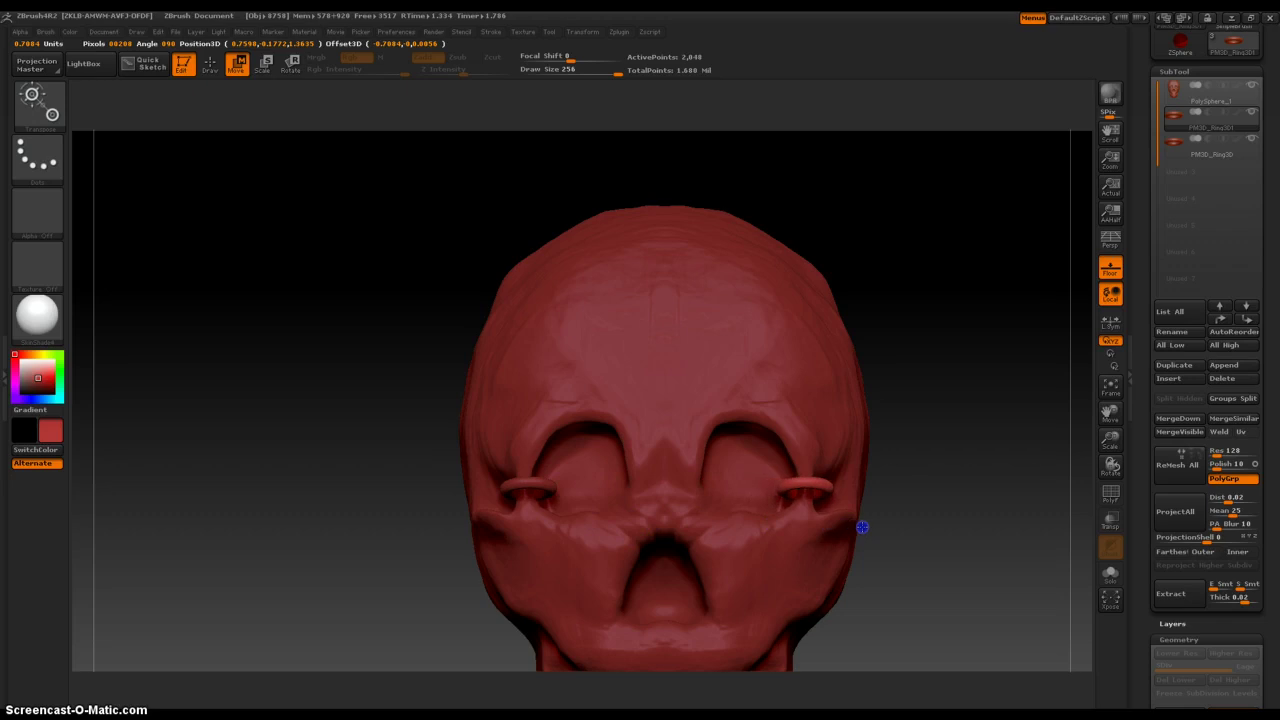
mouse_move(516, 513)
left_mouse_down()
mouse_move(542, 524)
mouse_move(648, 510)
mouse_move(651, 470)
mouse_move(585, 489)
mouse_move(760, 366)
mouse_move(611, 428)
mouse_move(171, 497)
mouse_move(660, 374)
left_mouse_up()
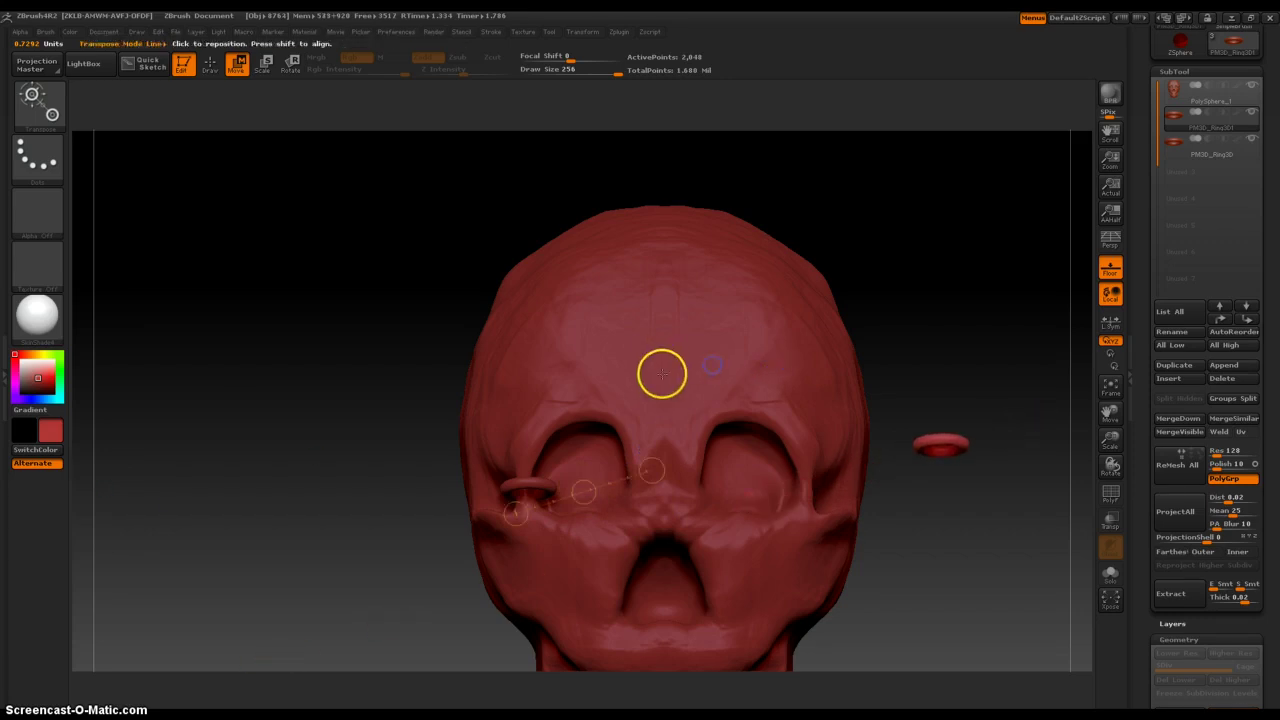
key("ctrl+z")
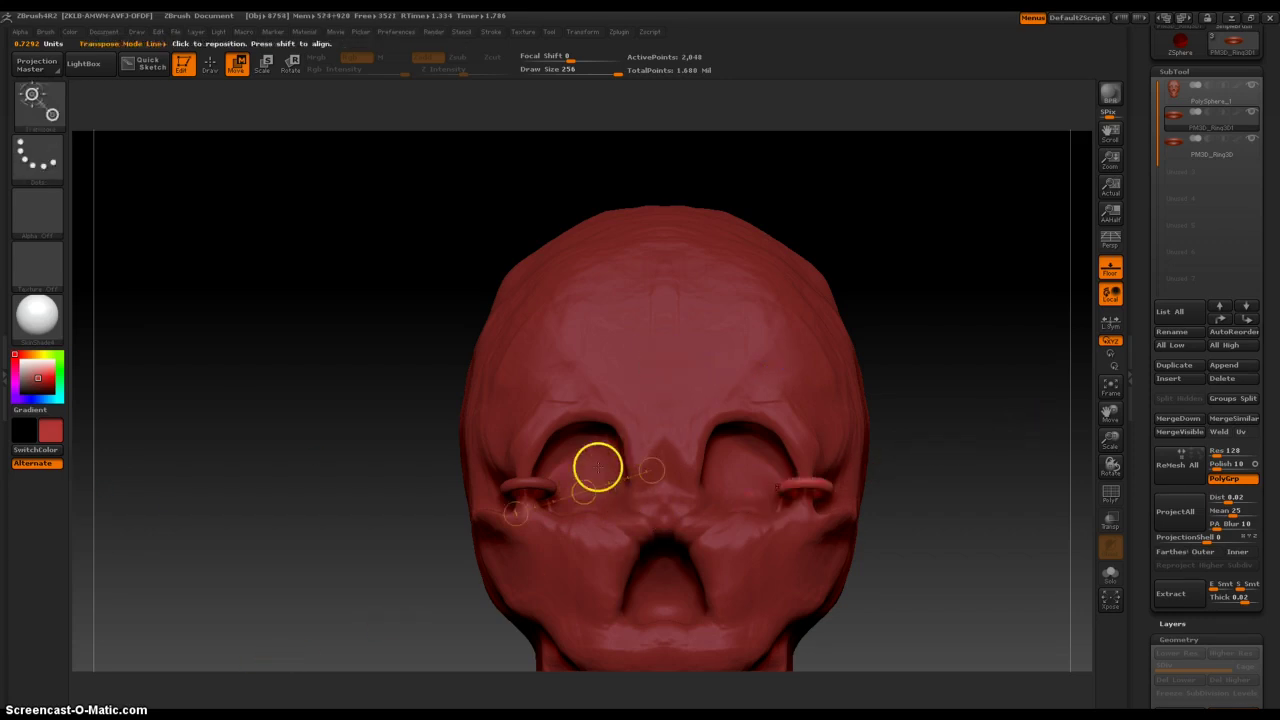
left_click_drag(515, 510, 608, 372)
left_click_drag(652, 470, 643, 492)
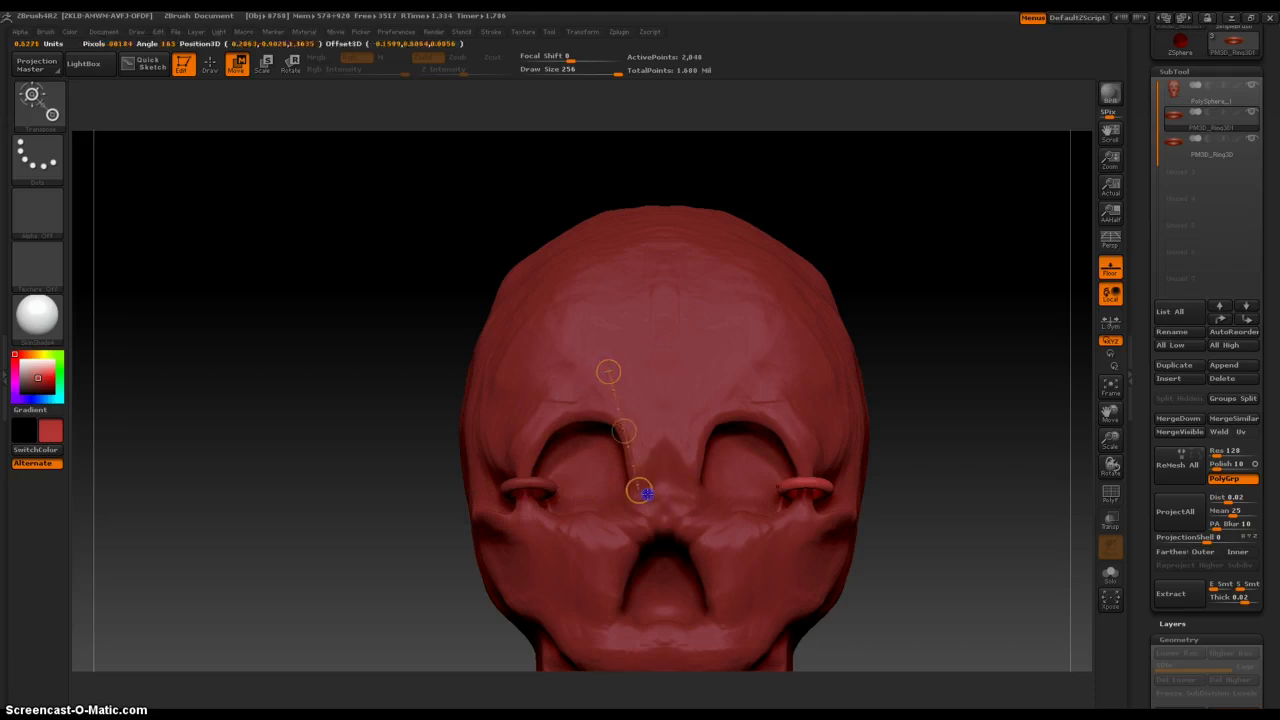
left_click_drag(607, 369, 625, 405)
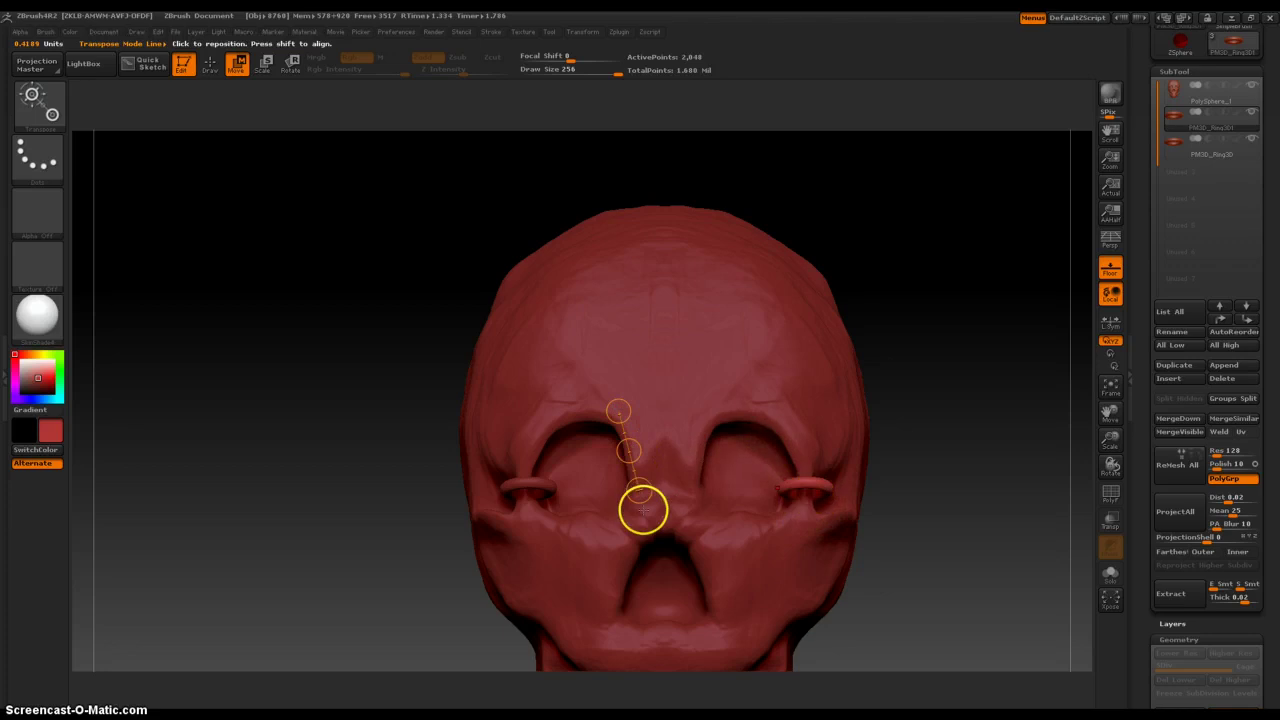
left_click_drag(629, 450, 611, 382)
key("ctrl+z")
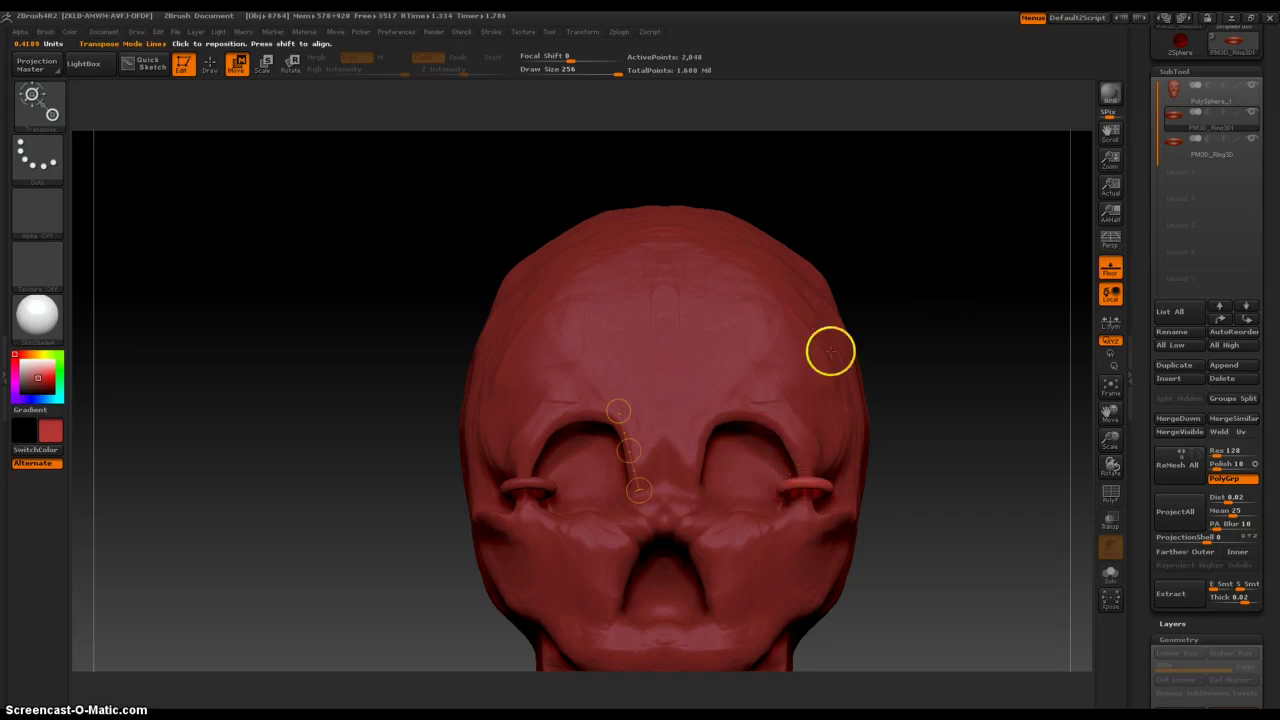
- Duplicate the ring once more and move the new copy to the middle of the face, just above the nasal opening
left_click_drag(954, 412, 950, 321, "alt")
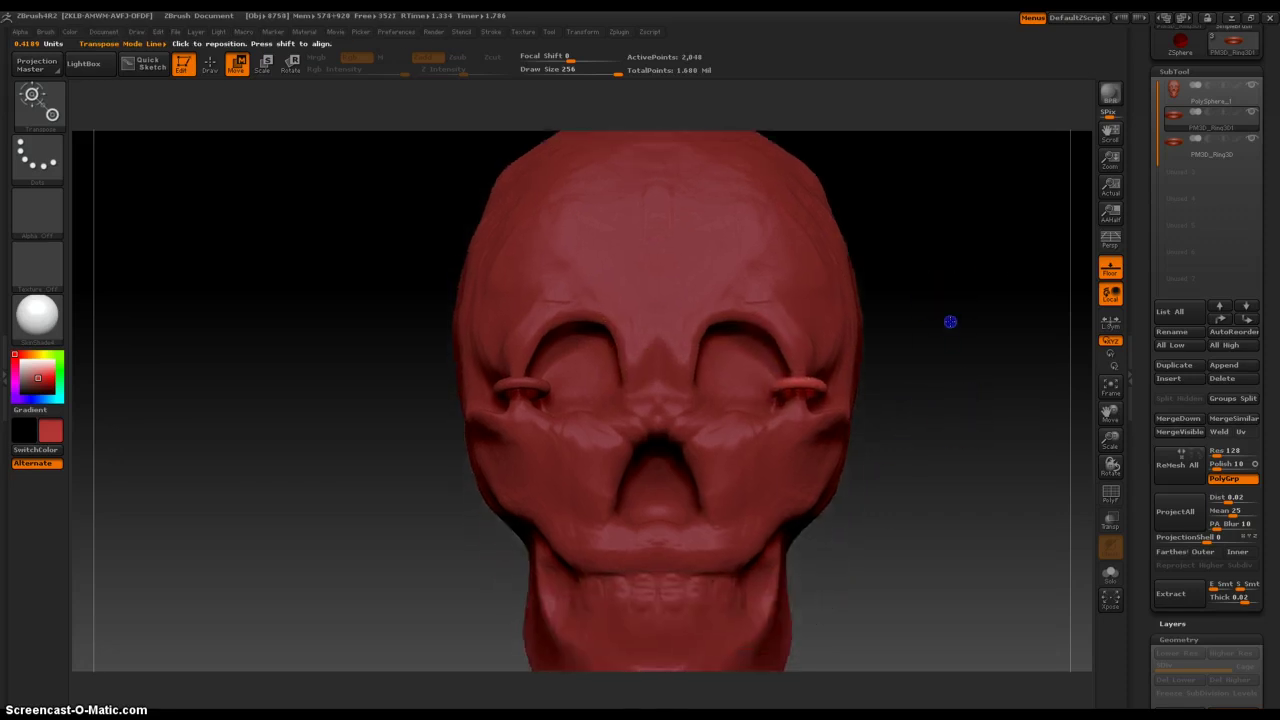
left_click(1175, 366)
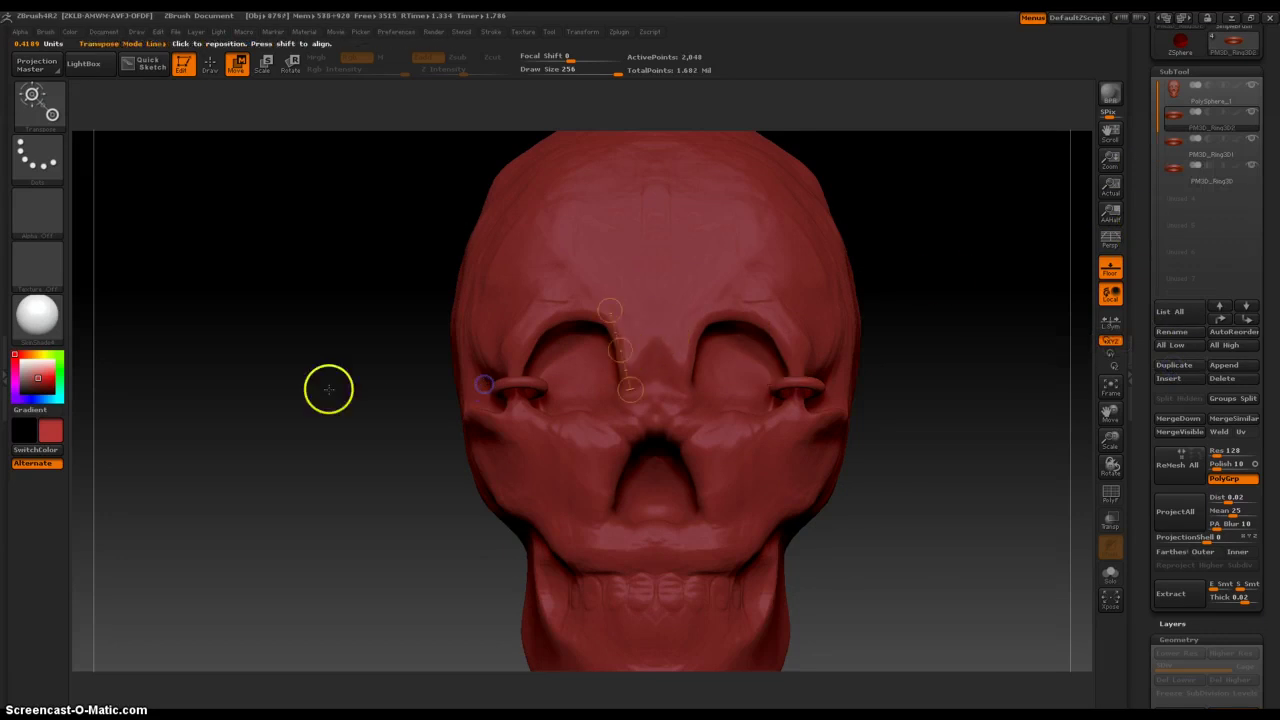
left_click_drag(329, 386, 700, 380)
left_click_drag(867, 345, 887, 345)
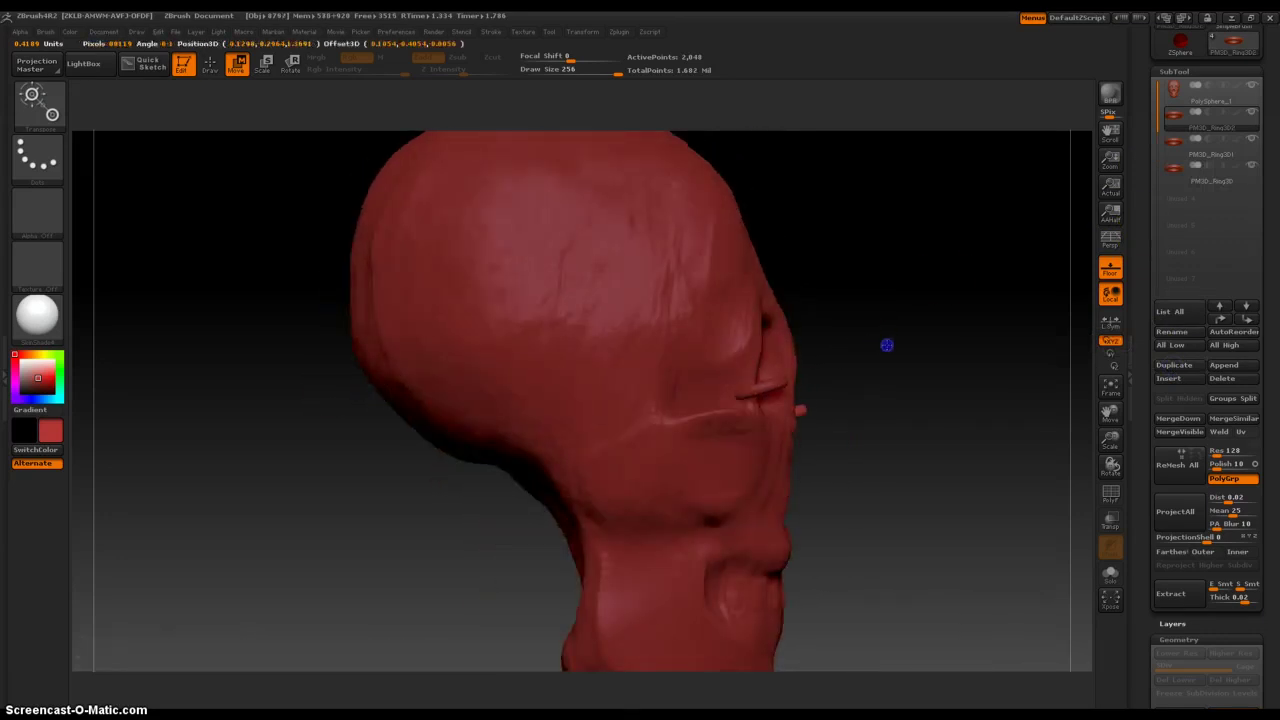
left_click_drag(974, 406, 905, 437, "shift")
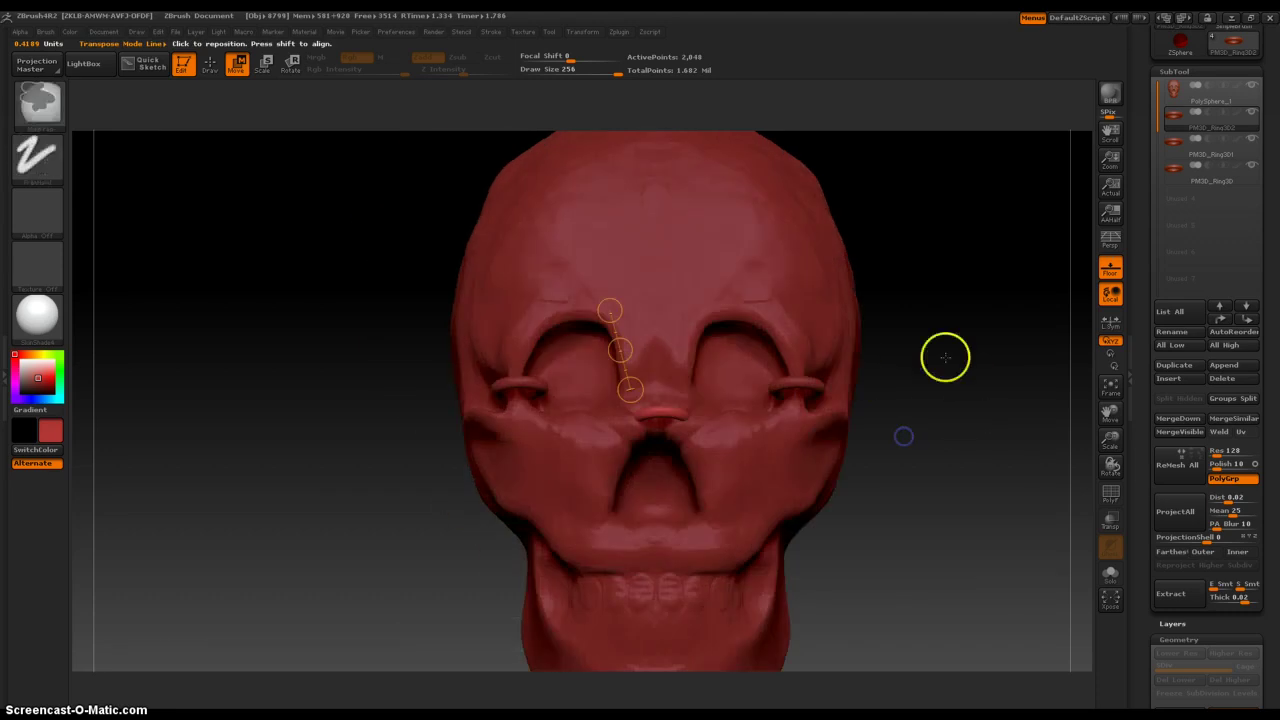
- Lay the Transpose line horizontally across the nose ring from one side of it to the other
right_click_drag(946, 357, 970, 491, "ctrl")
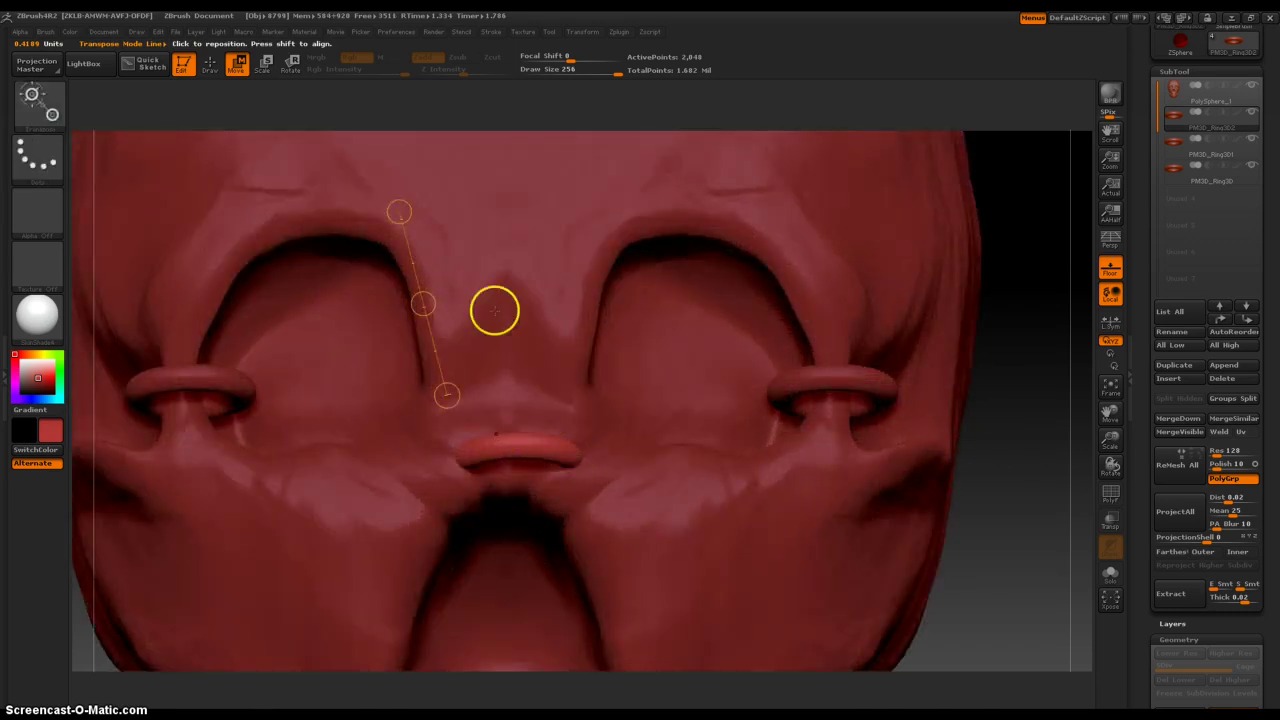
left_click_drag(401, 212, 443, 242)
left_click_drag(452, 292, 559, 337)
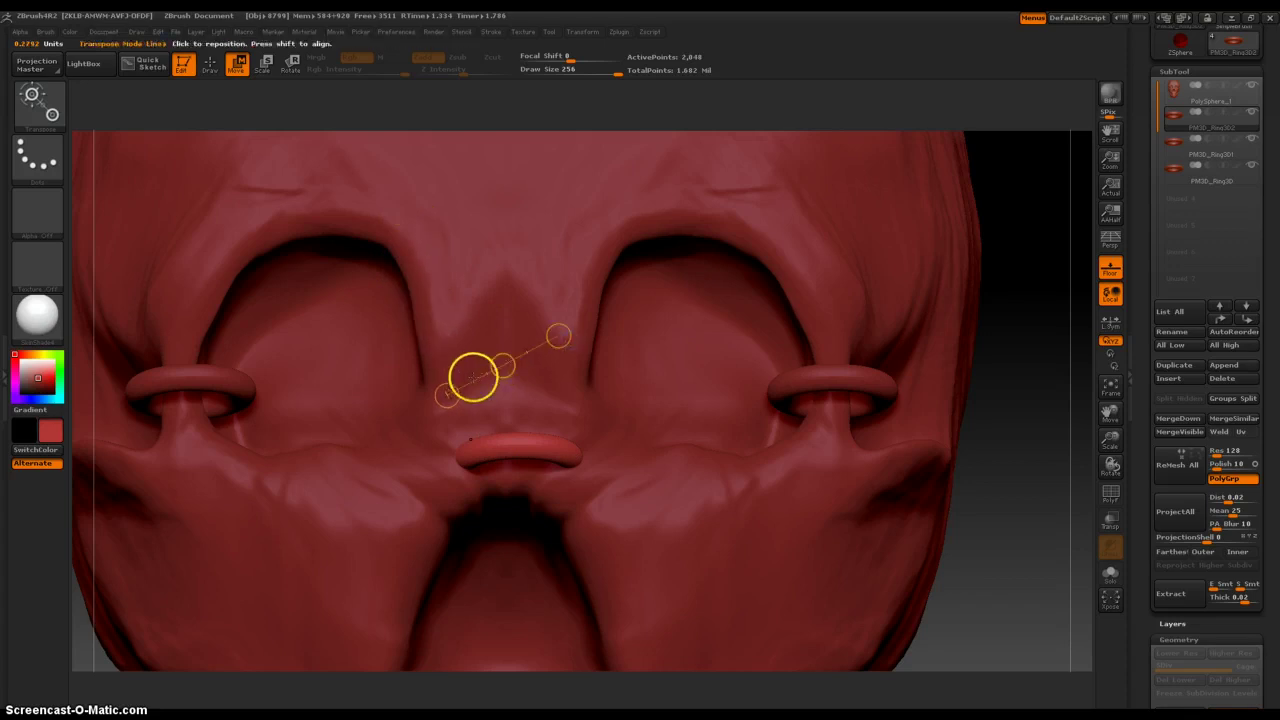
left_click_drag(447, 395, 262, 355)
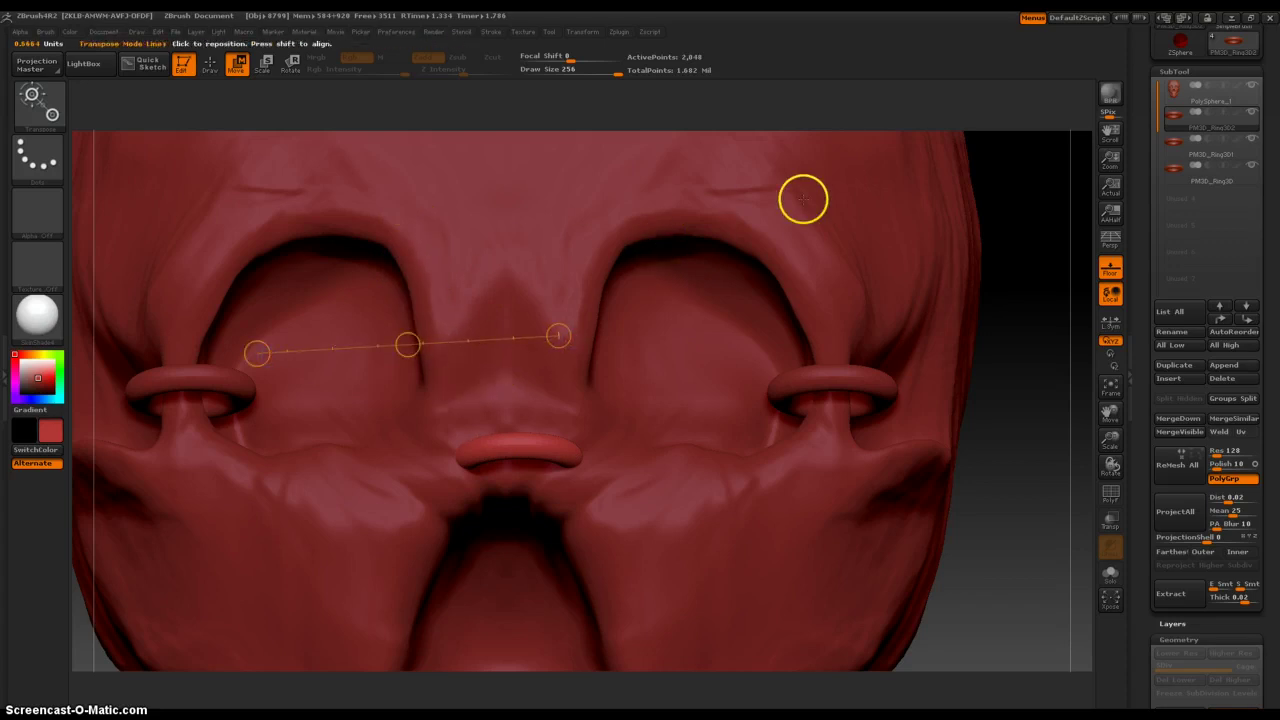
left_click(663, 405)
left_click(540, 434)
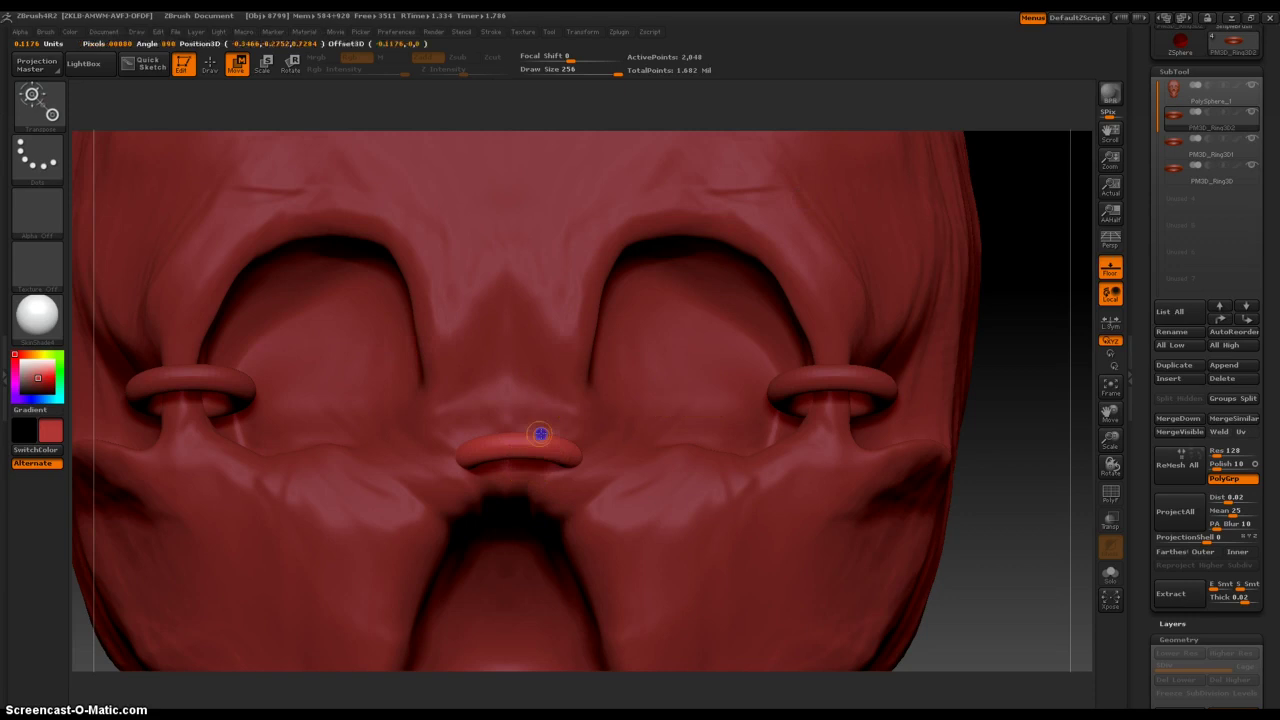
left_click(295, 422)
left_click(323, 492)
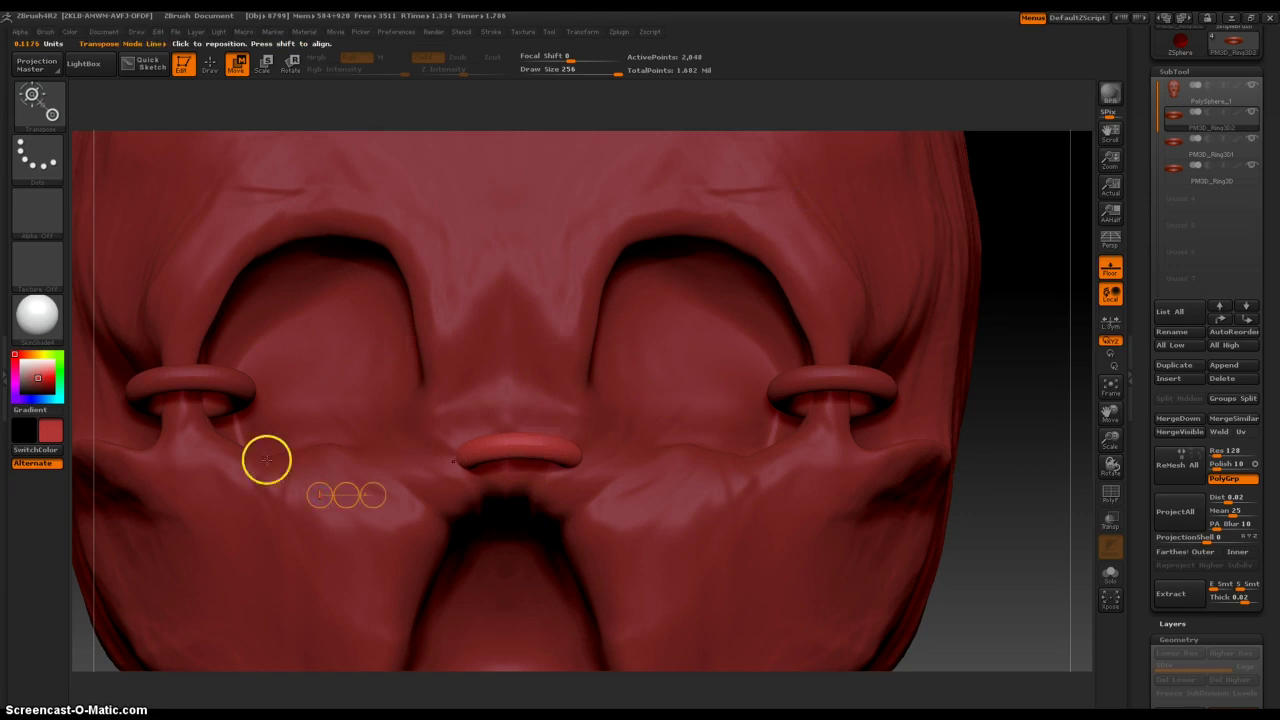
left_click(466, 451)
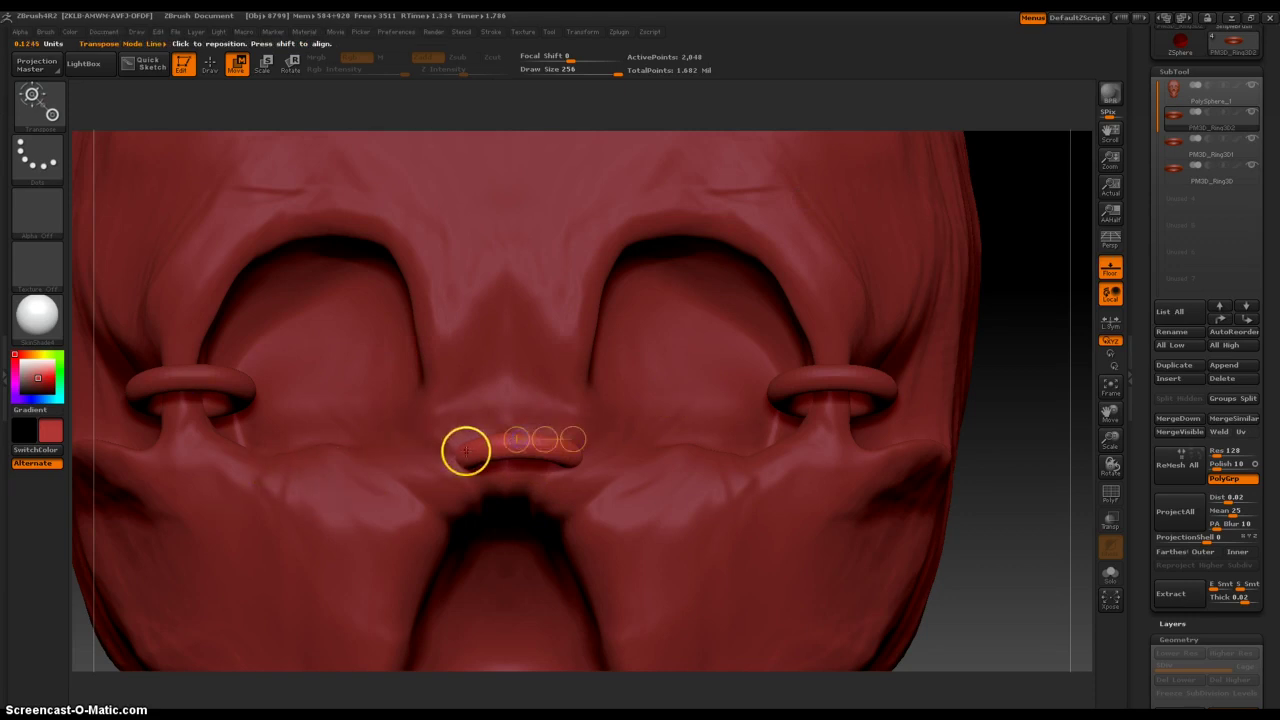
left_click_drag(578, 455, 466, 455)
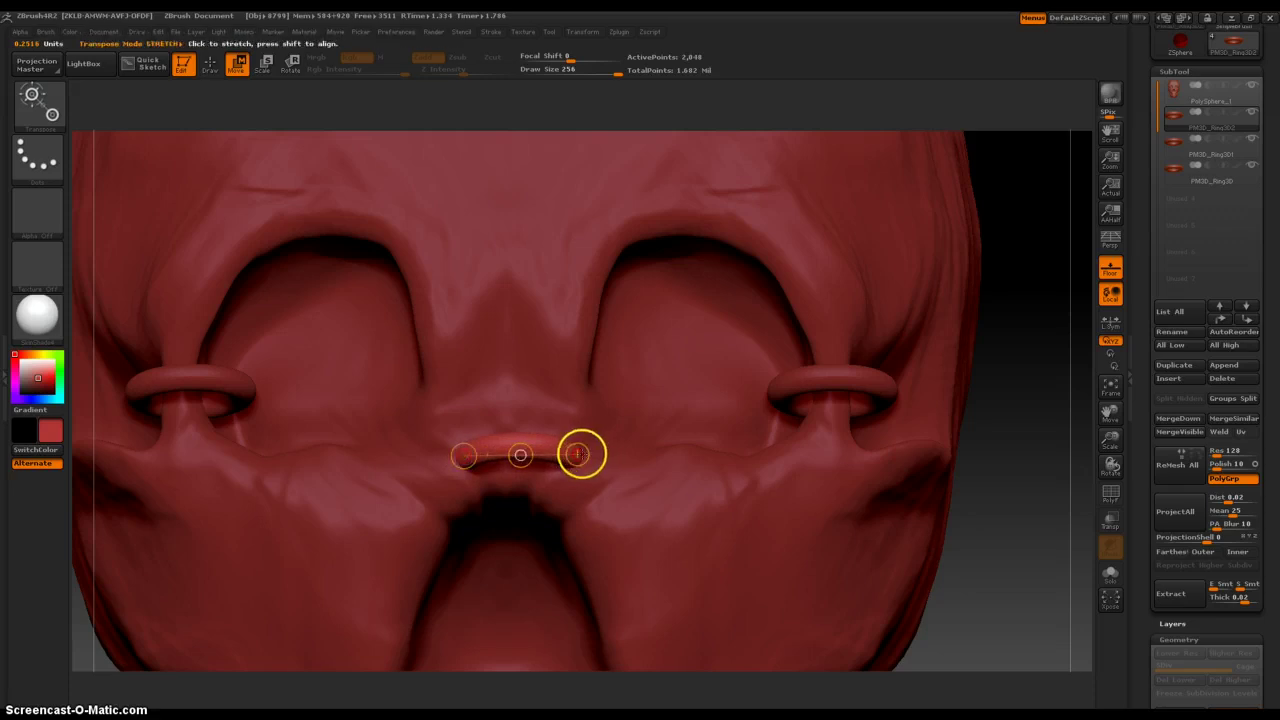
- Undo the trial stretch of the nose ring and rotate it upright with Transpose Rotate
left_click_drag(578, 452, 542, 358)
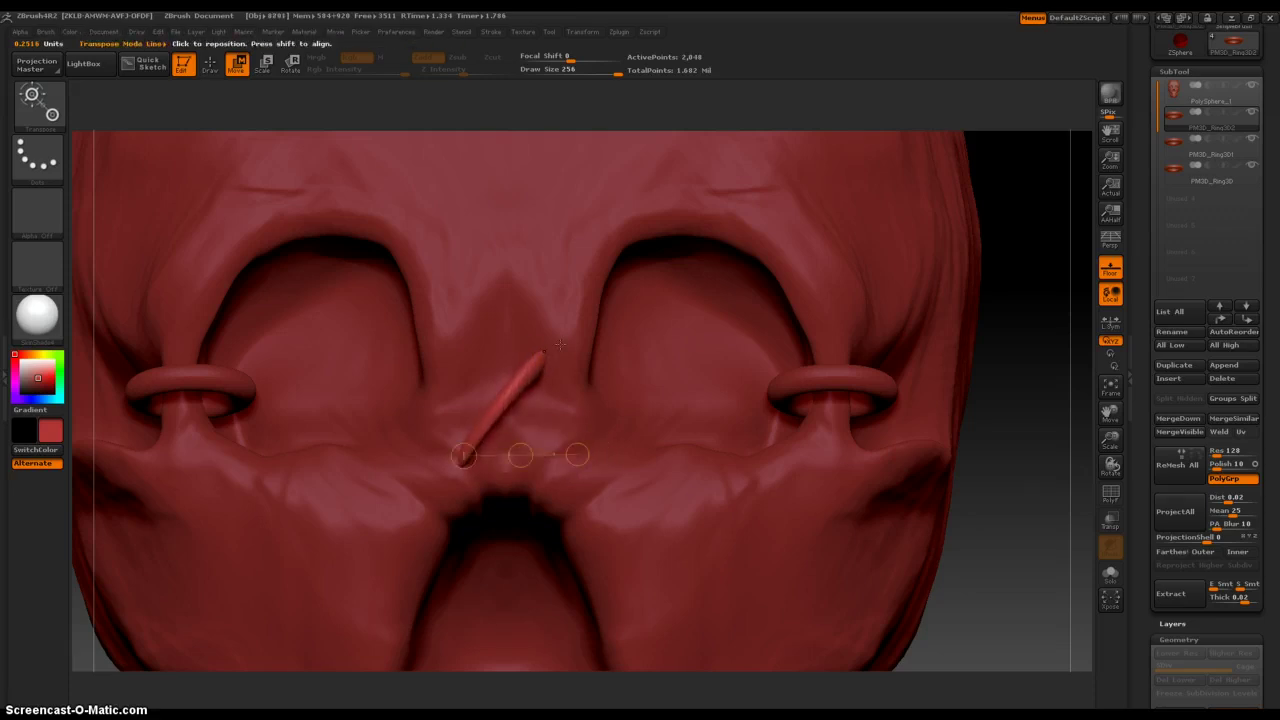
key("ctrl+z")
left_click(290, 64)
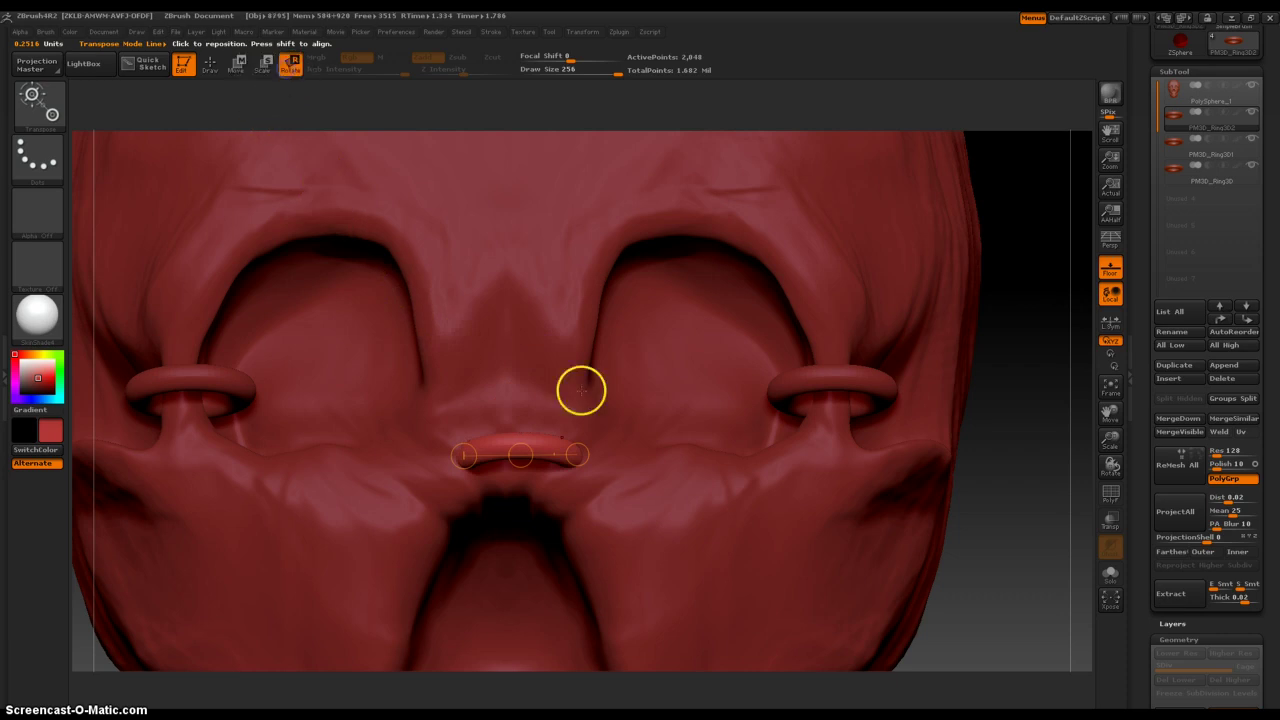
left_click_drag(578, 454, 463, 347)
- Move the upright ring down to the centre so it hangs over the top of the nasal opening, and switch to Transpose Scale
left_click(237, 64)
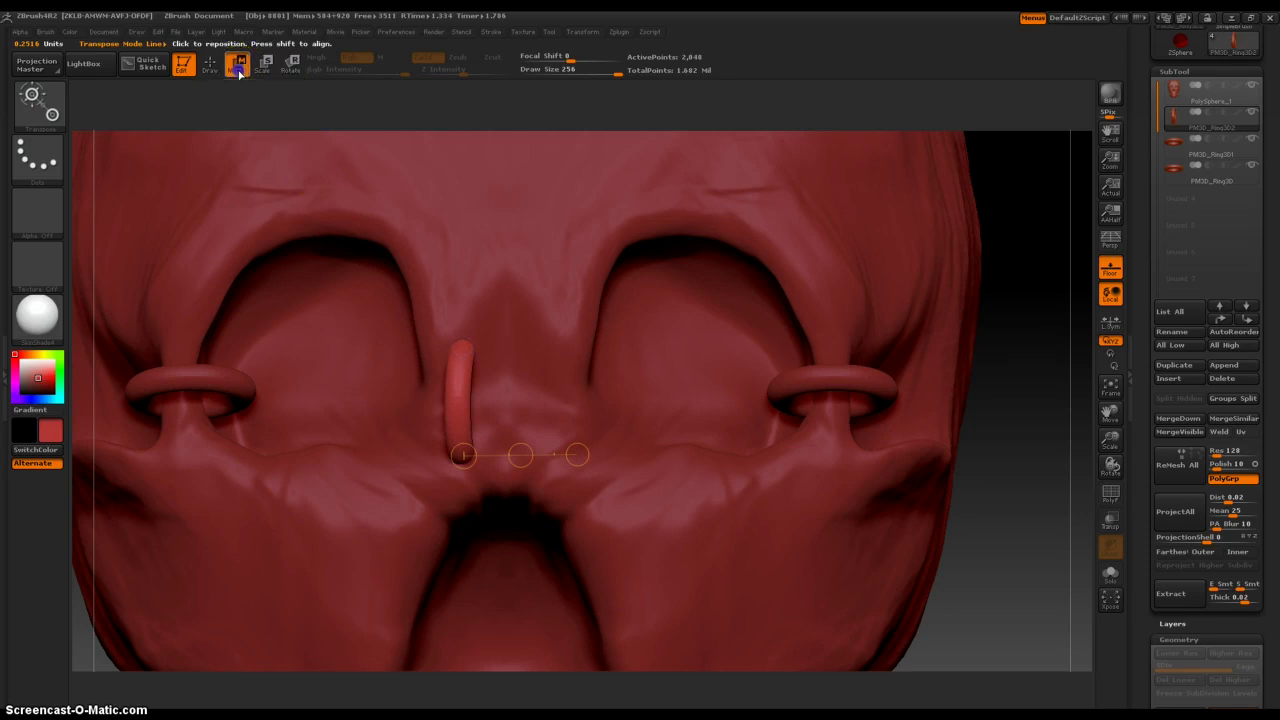
left_click_drag(522, 453, 562, 531)
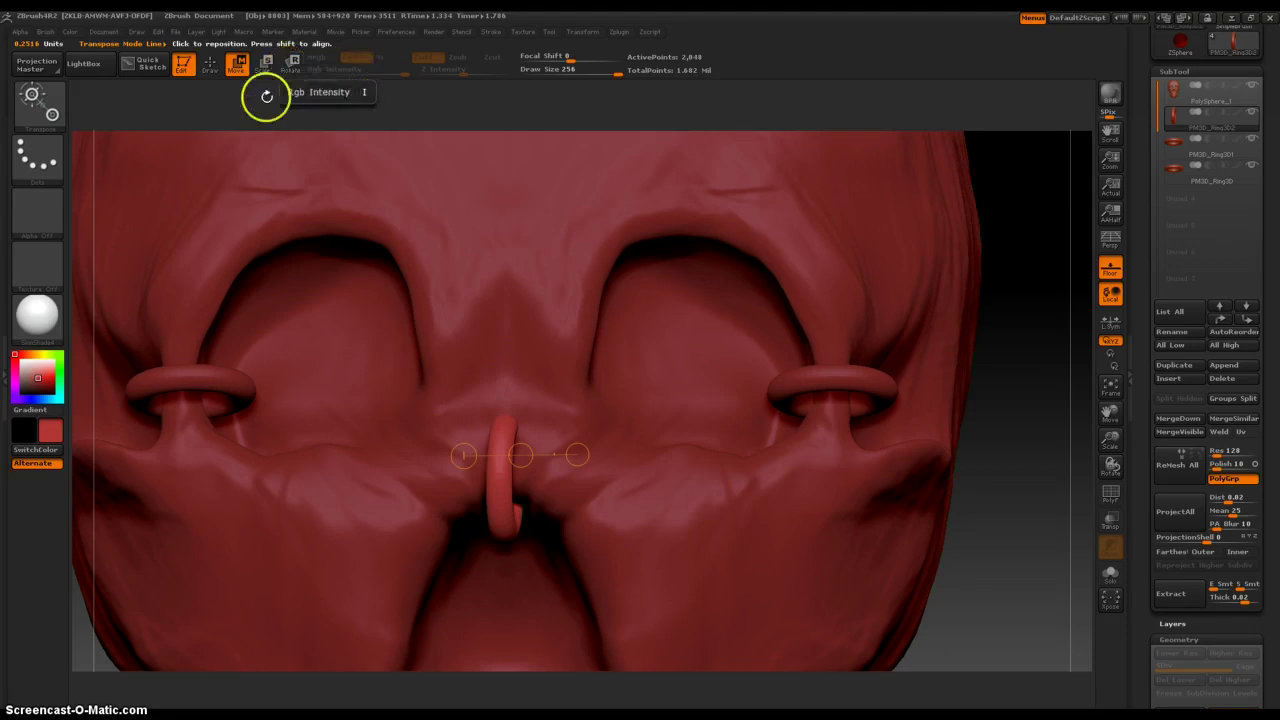
left_click(259, 68)
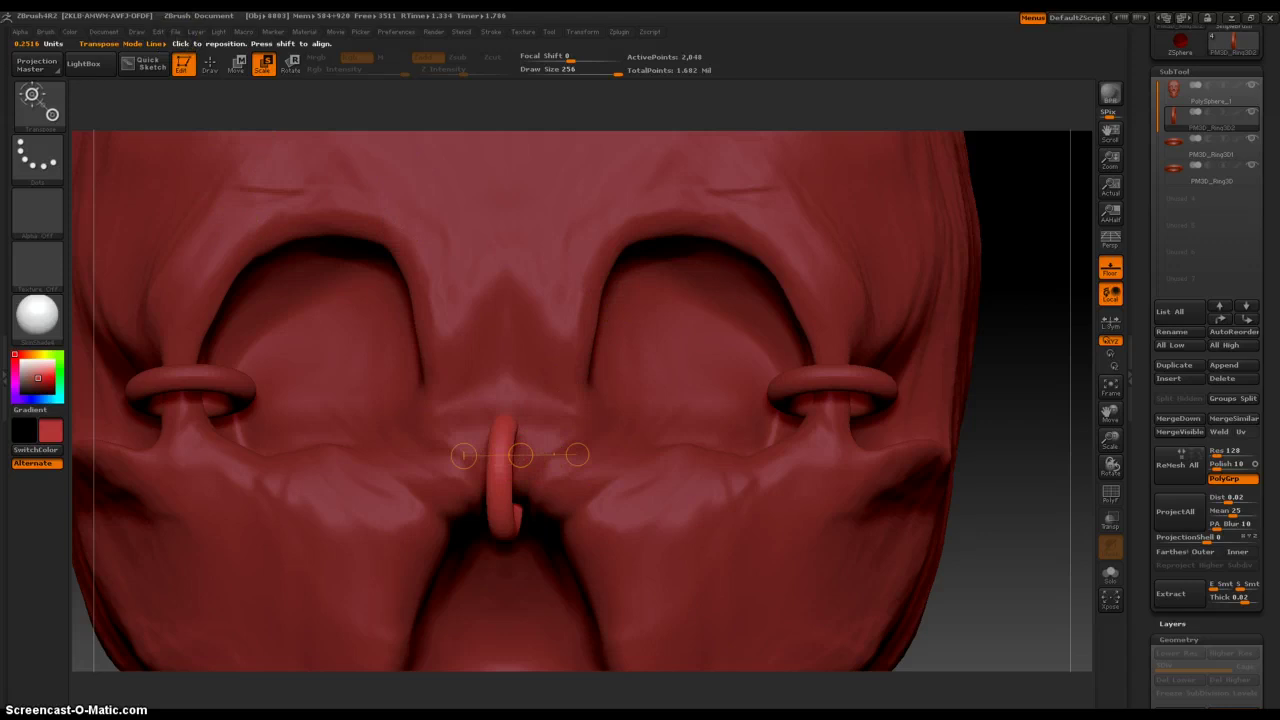
- Enlarge the nose ring several times over with the Size deformation and bring it back against the front of the face
scroll(1160, 440, "down", 10)
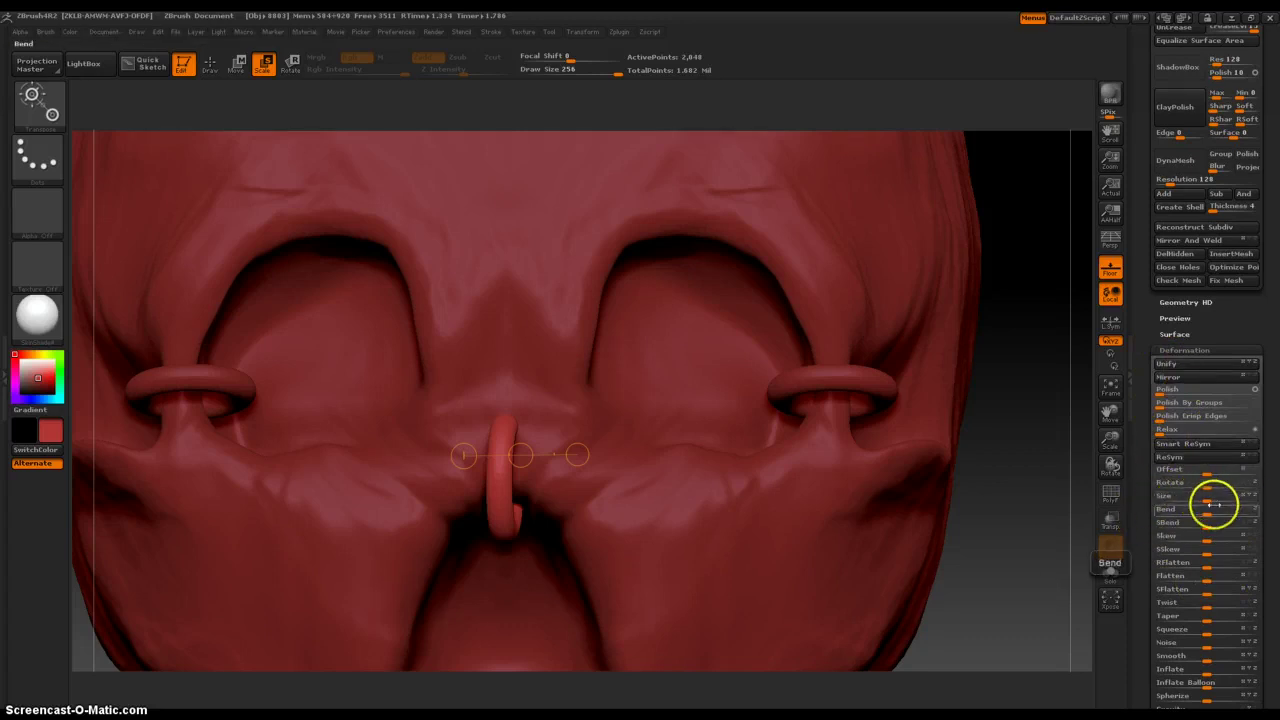
left_click_drag(1208, 500, 1245, 500)
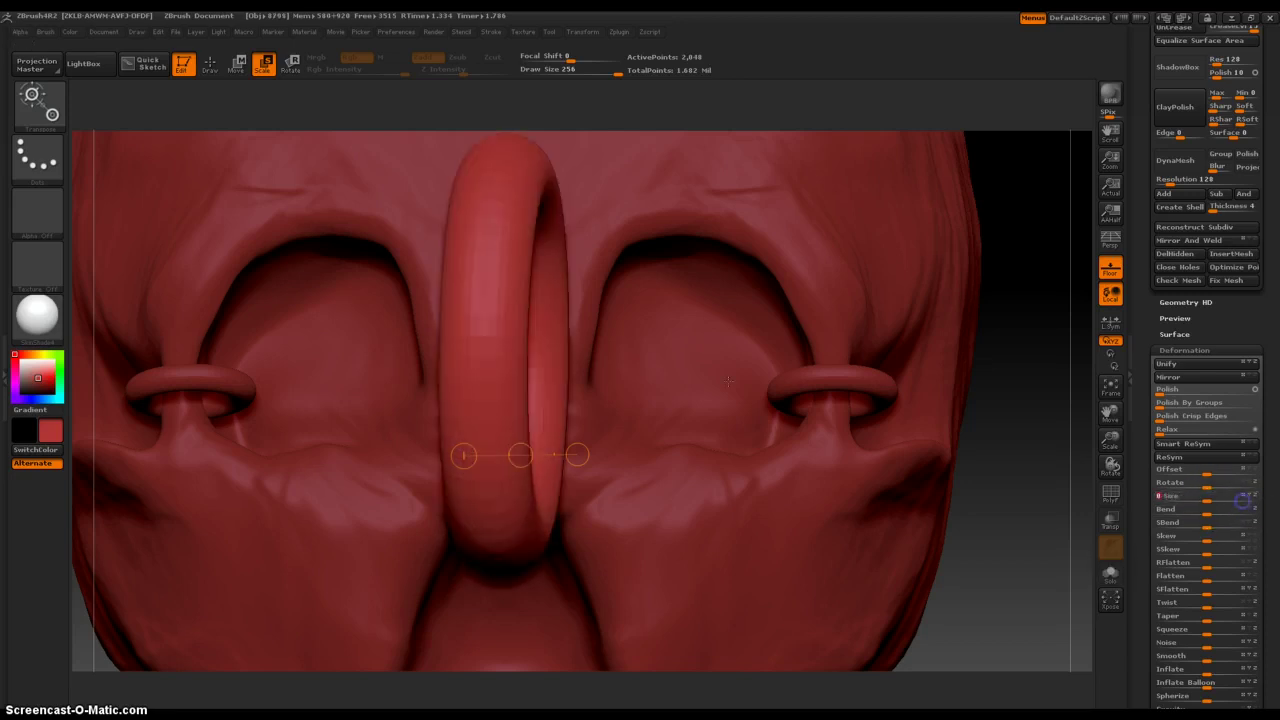
left_click(238, 66)
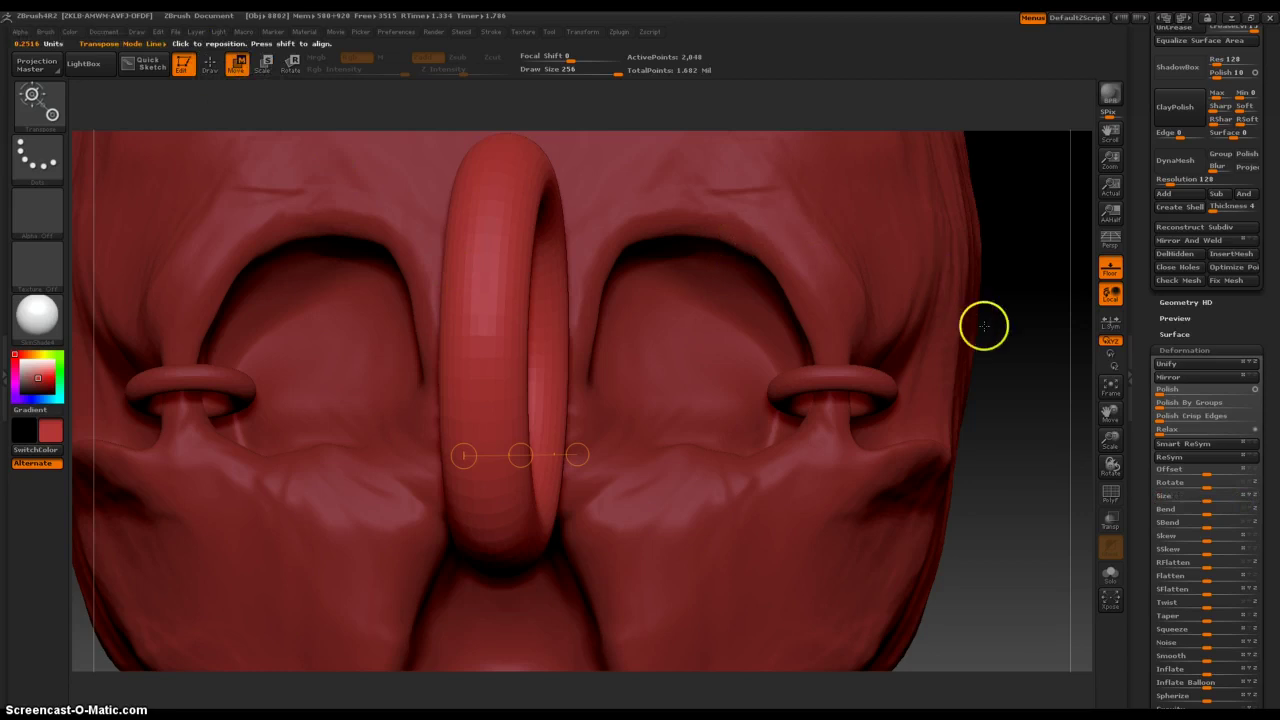
left_click_drag(984, 325, 1034, 345)
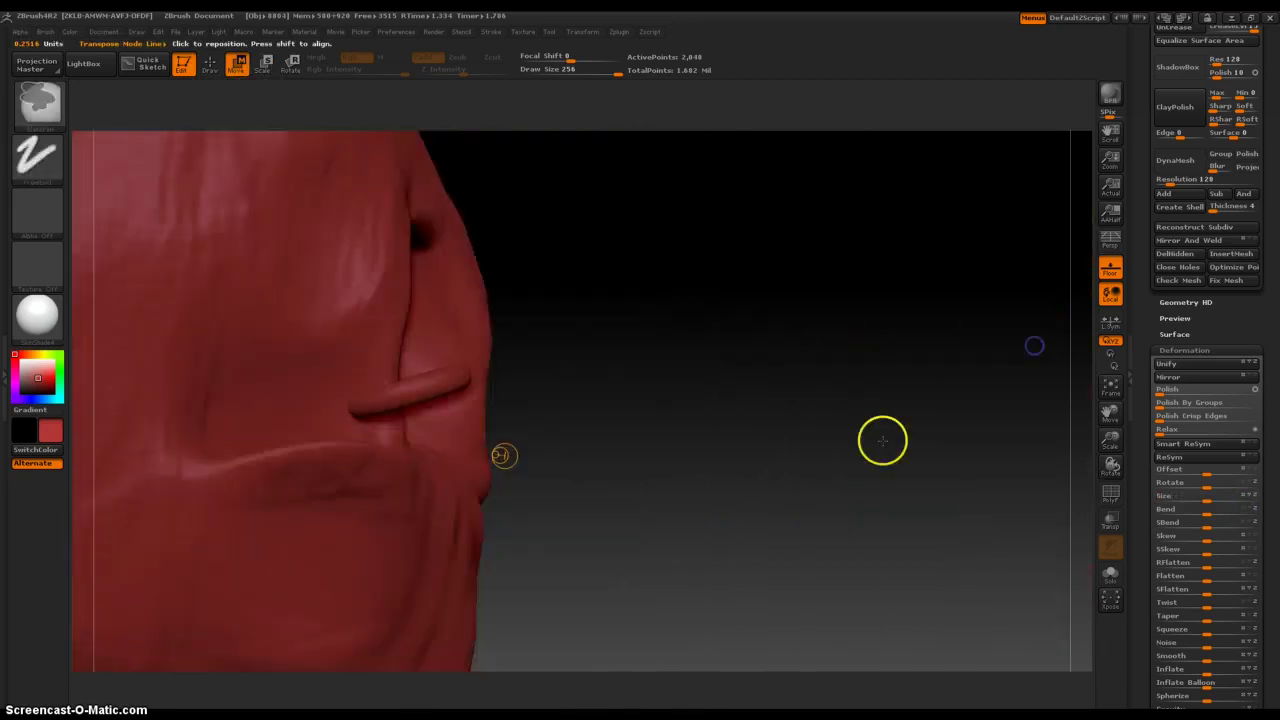
right_click_drag(883, 440, 743, 420, "ctrl")
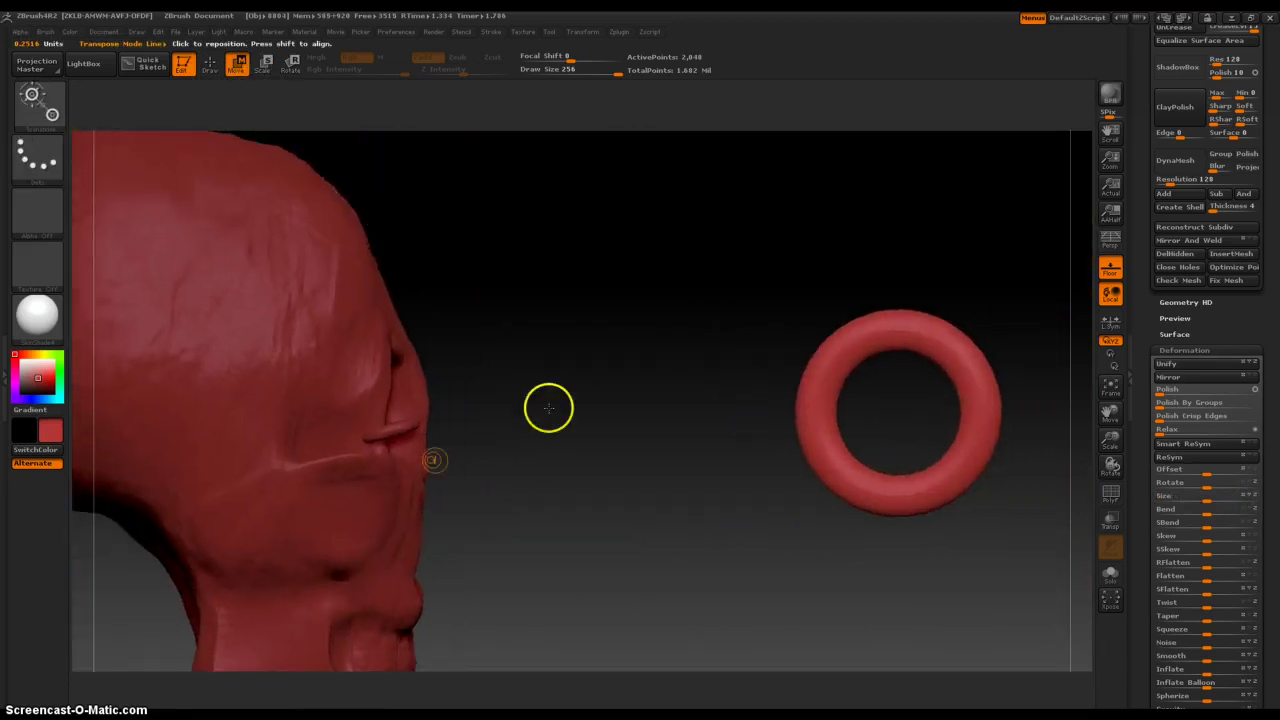
left_click_drag(820, 427, 669, 457)
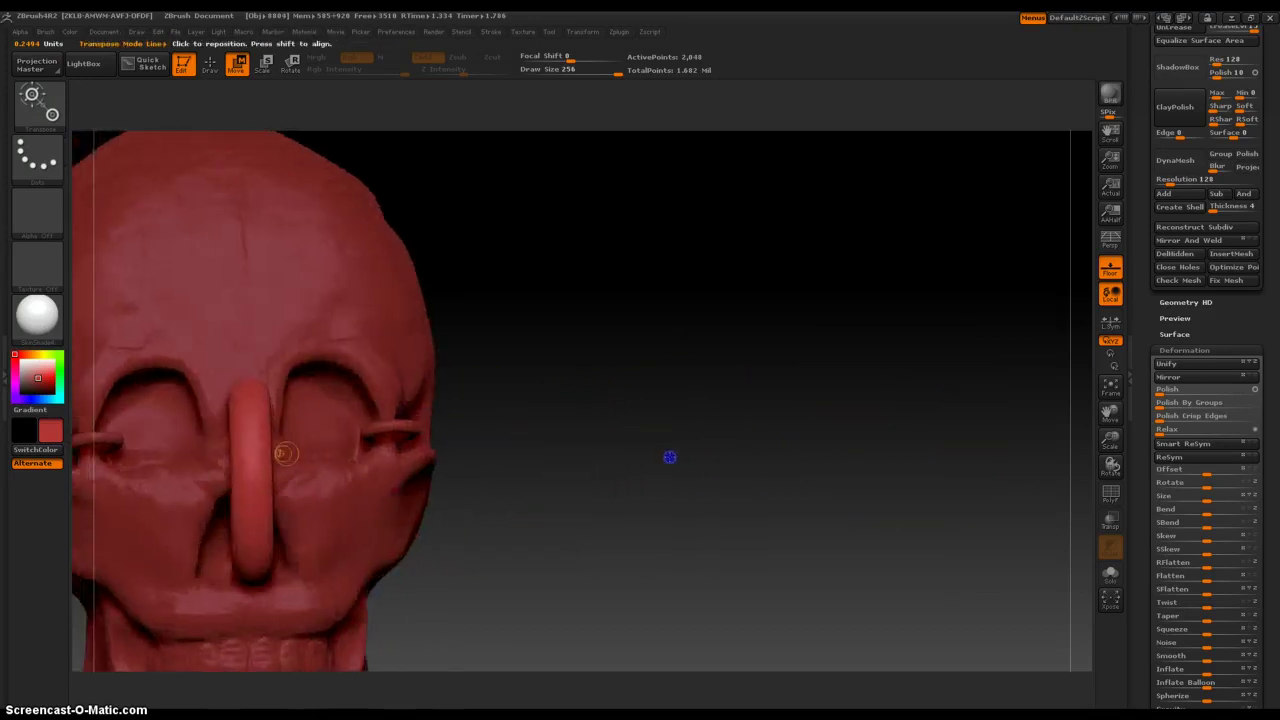
right_click_drag(670, 457, 894, 412, "shift")
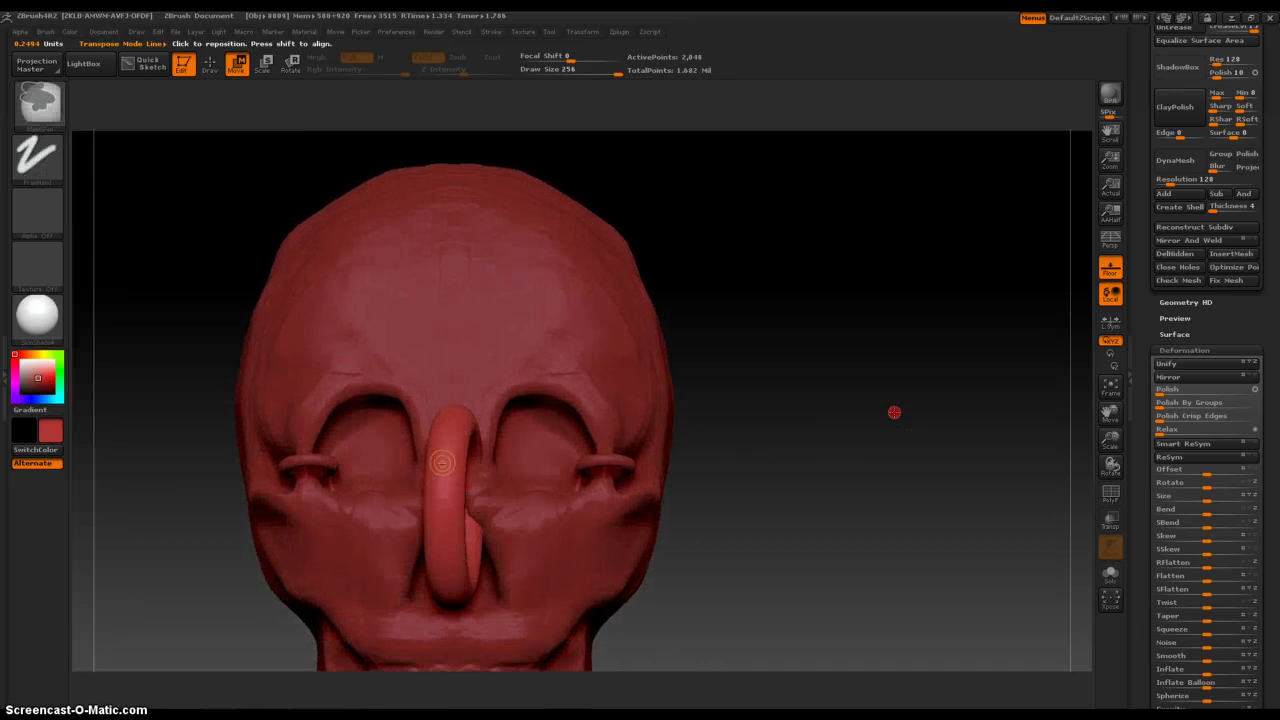
left_click_drag(894, 412, 897, 448)
- Tilt the enlarged ring diagonally across the nose with Transpose Rotate, pivoting about the top of the ring
left_click(292, 68)
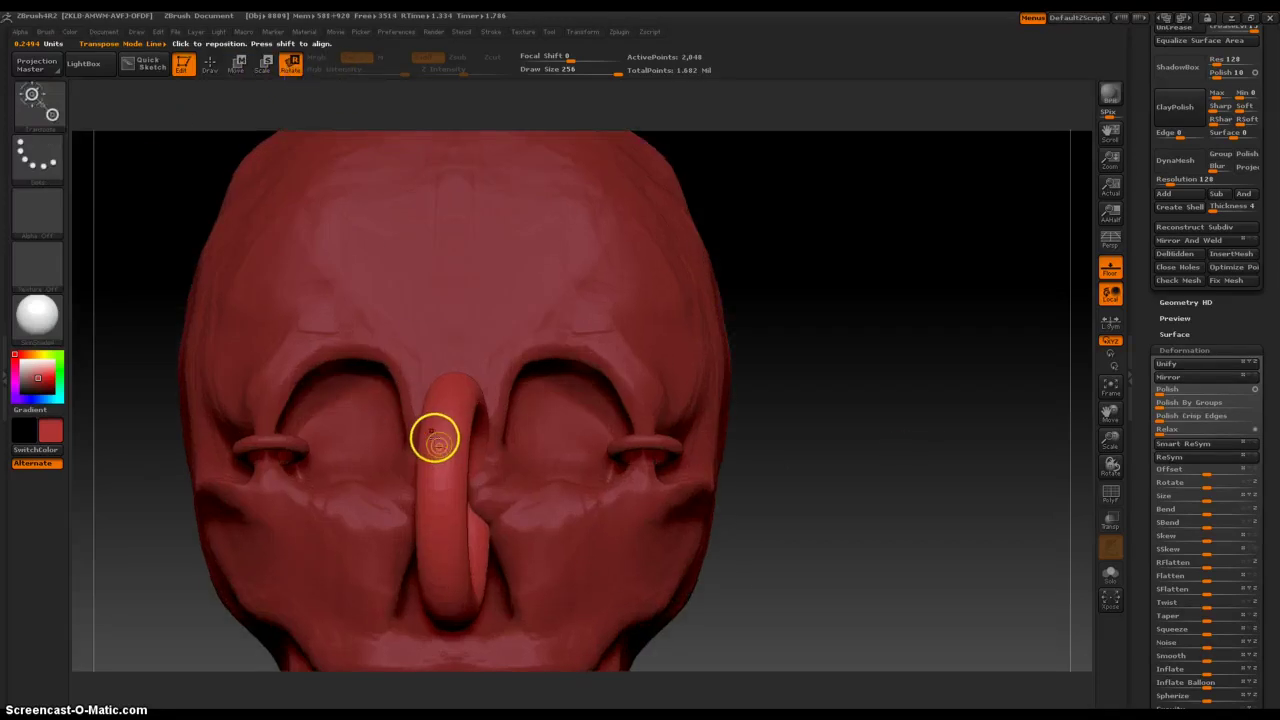
left_click_drag(445, 431, 346, 413)
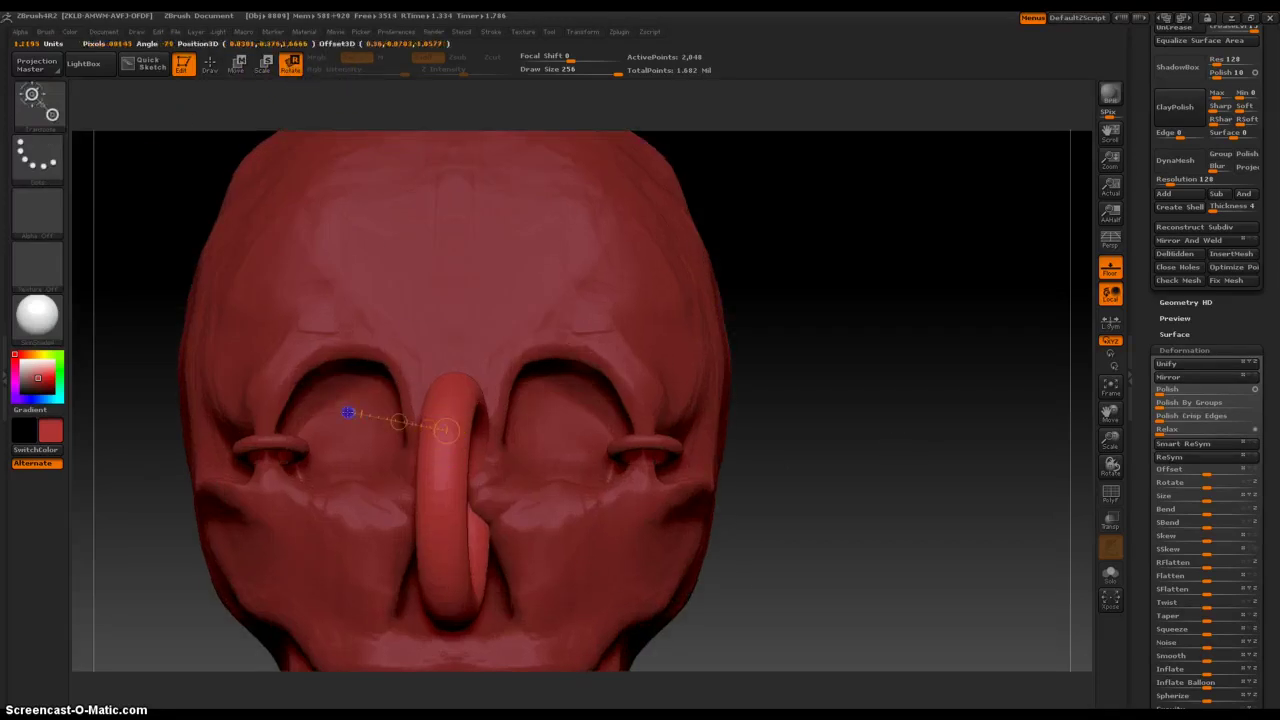
left_click(461, 398)
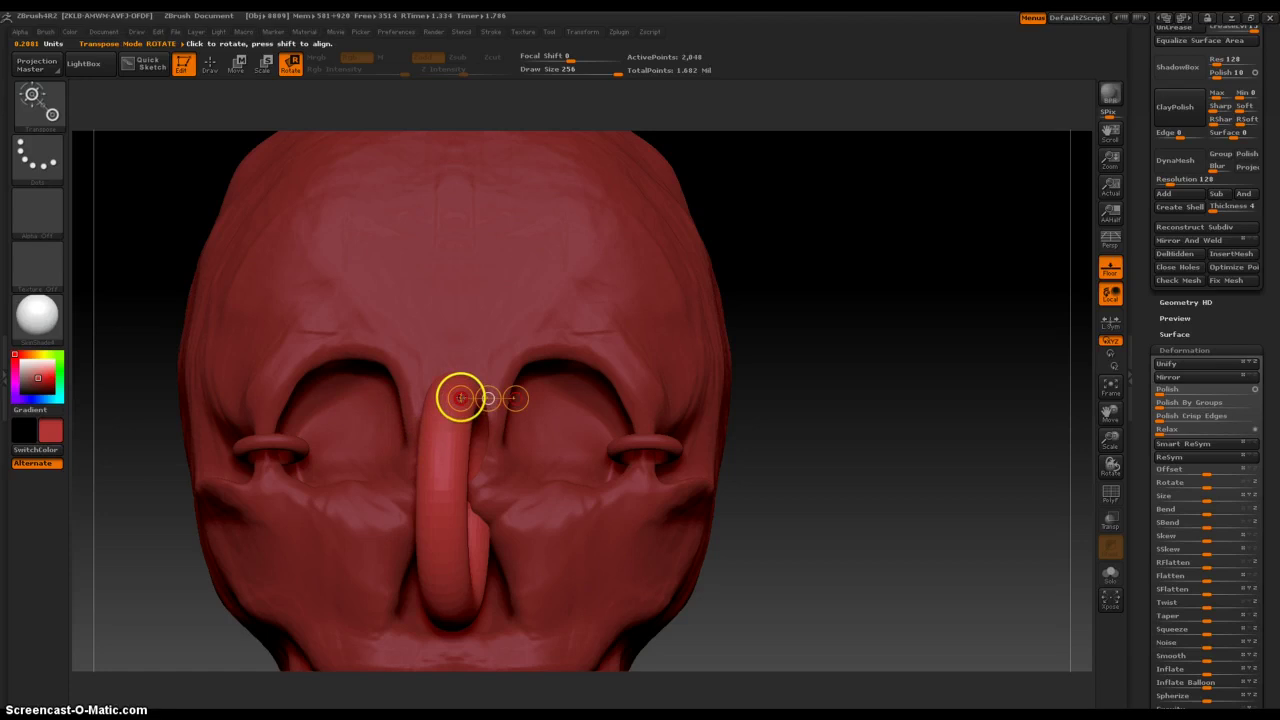
left_click_drag(460, 398, 543, 360)
key("ctrl+z")
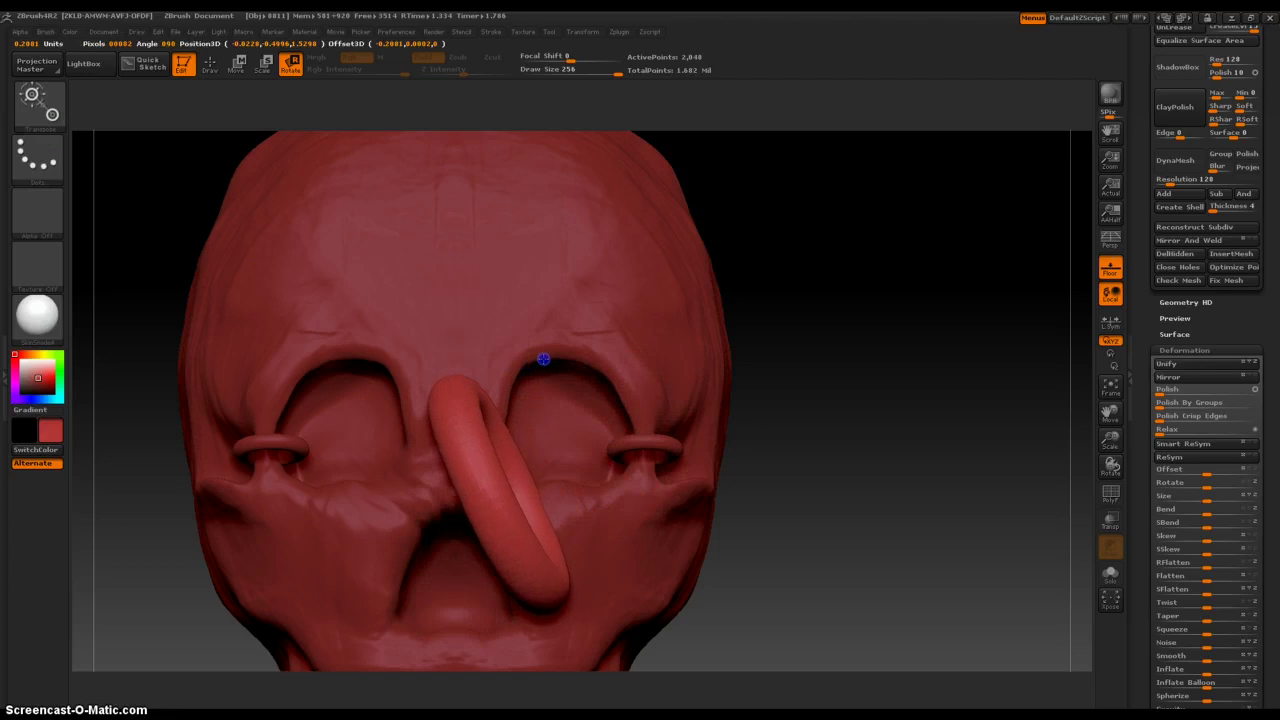
- Push the tilted ring into the face from the side view and shift it across toward the left-hand eye socket
left_click_drag(780, 358, 846, 354)
left_click(237, 64)
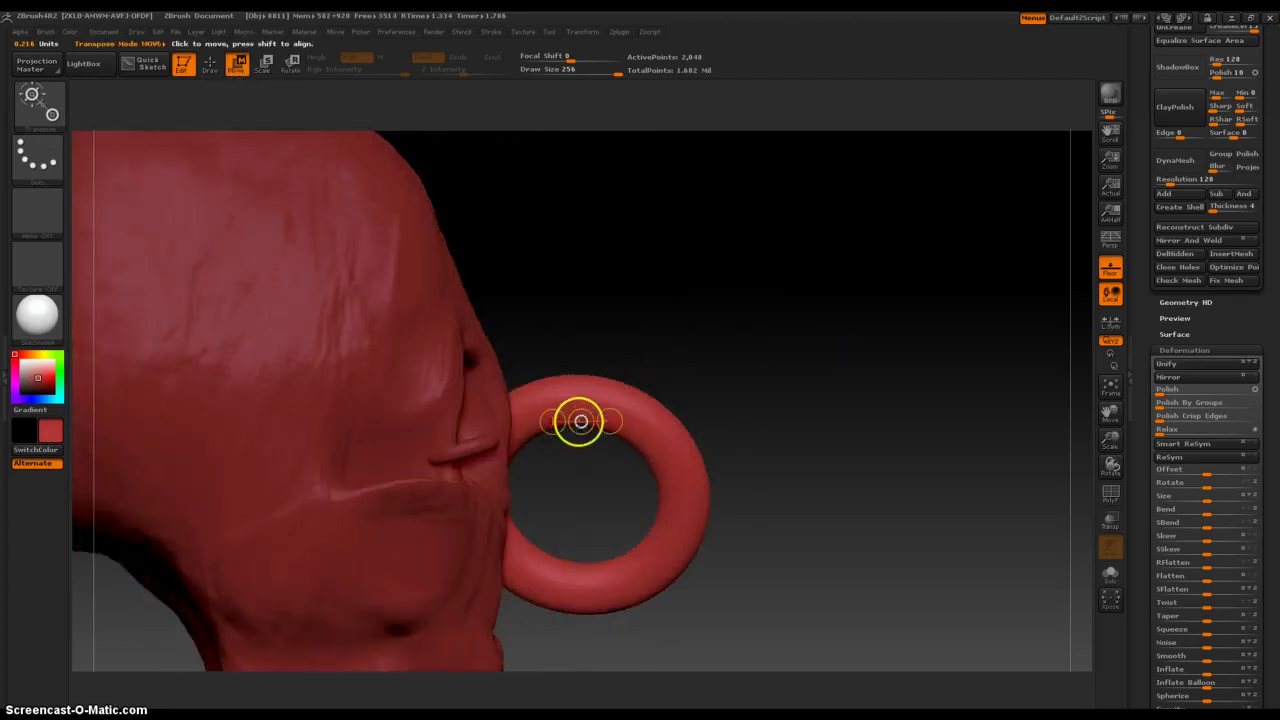
left_click_drag(580, 423, 555, 425)
left_click_drag(725, 407, 664, 405)
mouse_move(586, 420)
left_mouse_down()
mouse_move(540, 423)
mouse_move(606, 429)
mouse_move(609, 450)
mouse_move(600, 425)
left_mouse_up()
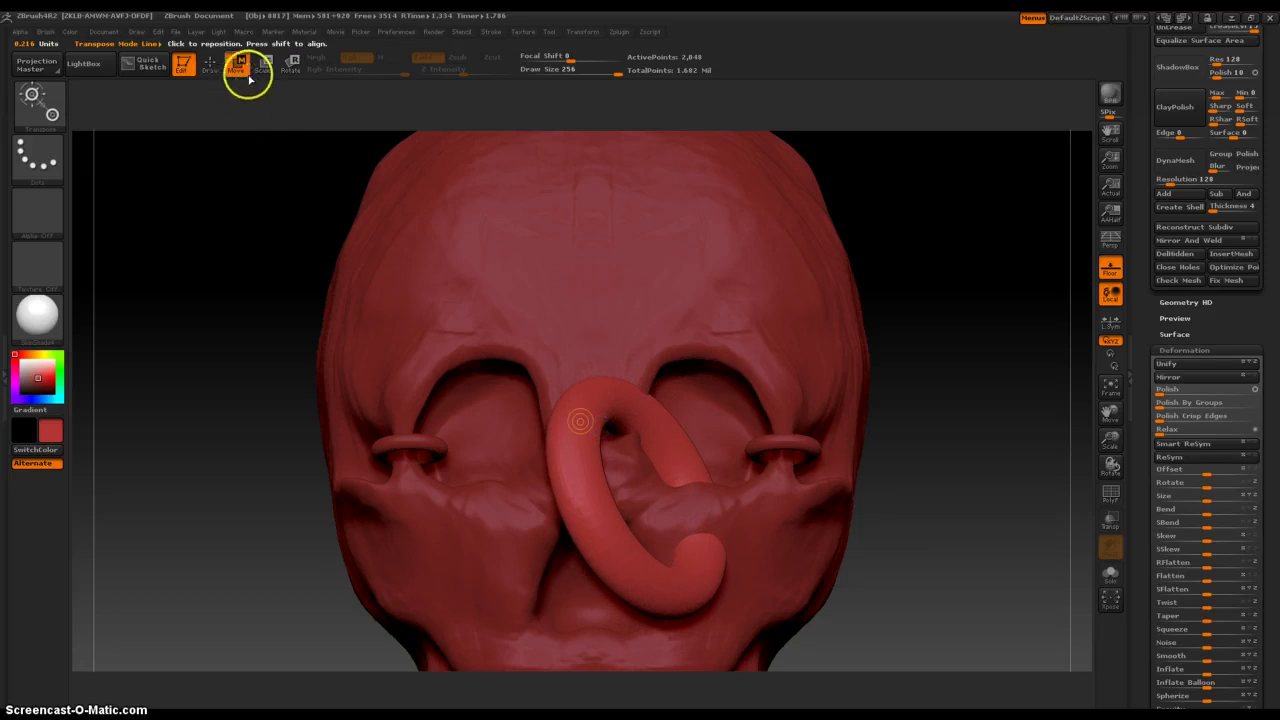
mouse_move(673, 382)
left_mouse_down()
mouse_move(728, 382)
mouse_move(631, 403)
mouse_move(594, 386)
left_mouse_up()
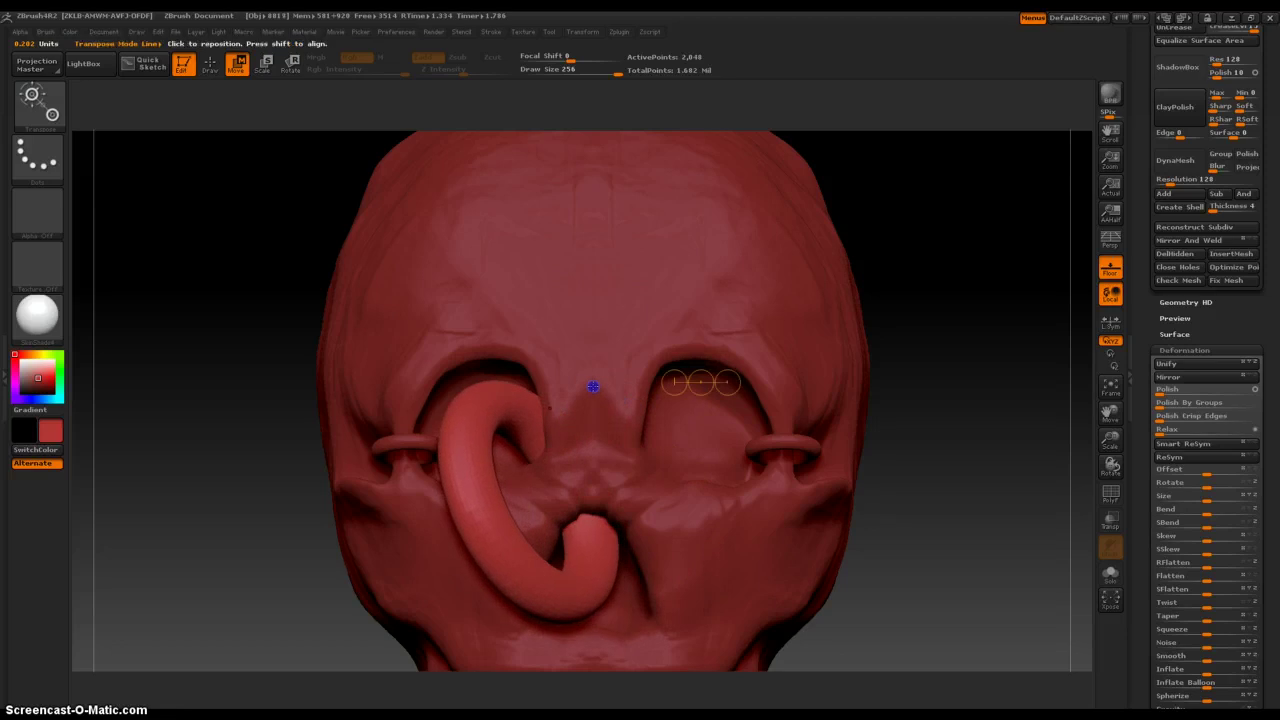
- Rotate the ring so it loops from the eye socket into the nasal opening, and sink it deeper into the face
left_click(286, 64)
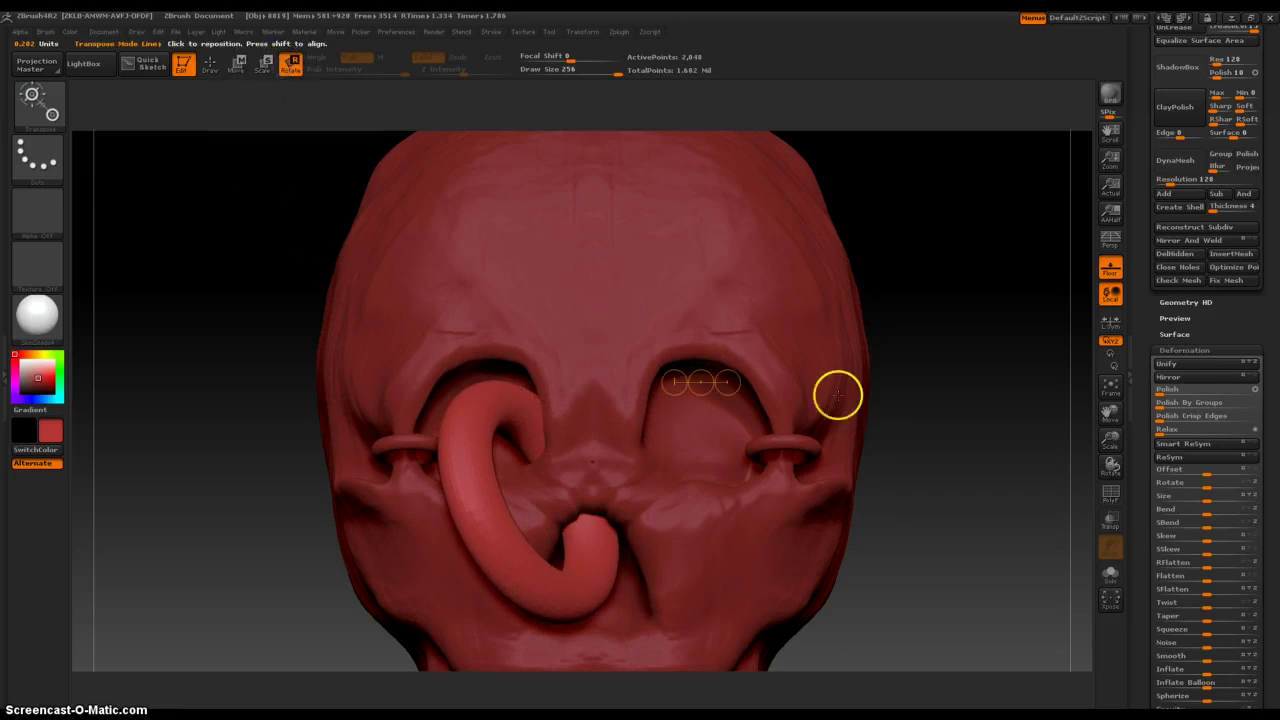
left_click_drag(724, 381, 631, 326)
left_click(238, 64)
left_click_drag(909, 446, 1001, 458)
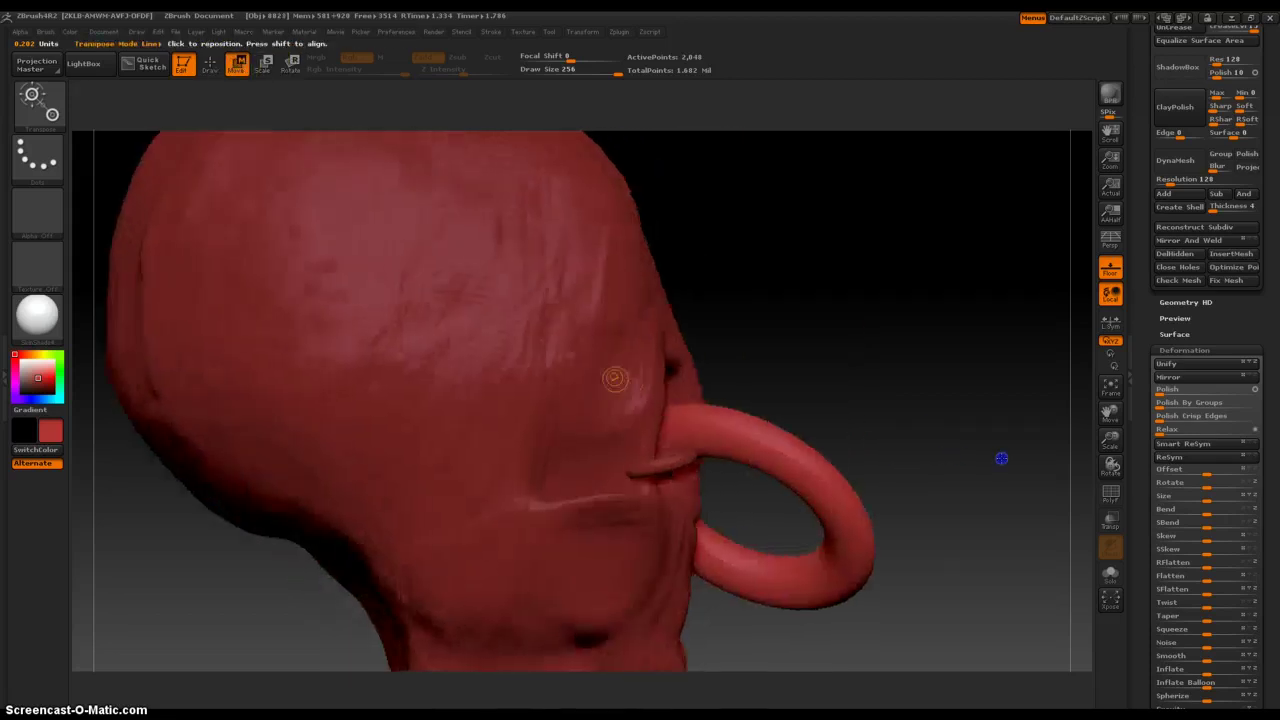
mouse_move(661, 427)
left_mouse_down()
mouse_move(719, 426)
mouse_move(664, 424)
left_mouse_up()
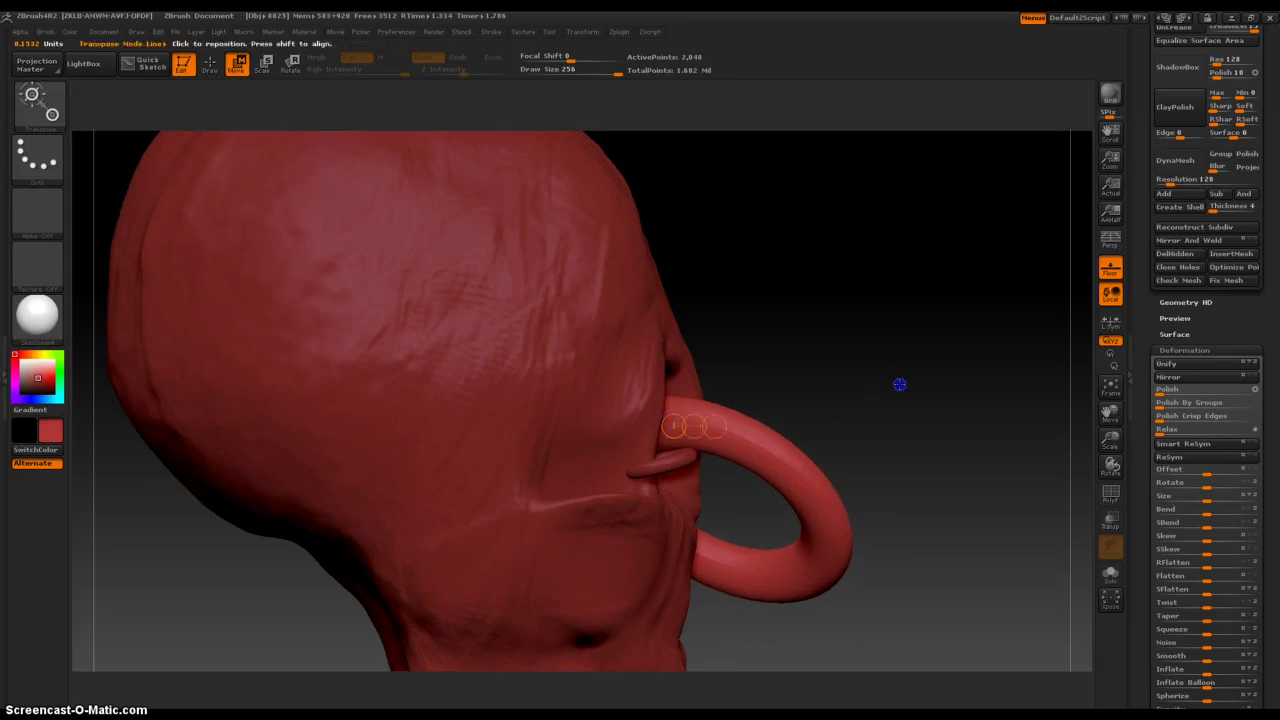
left_click_drag(900, 383, 834, 388)
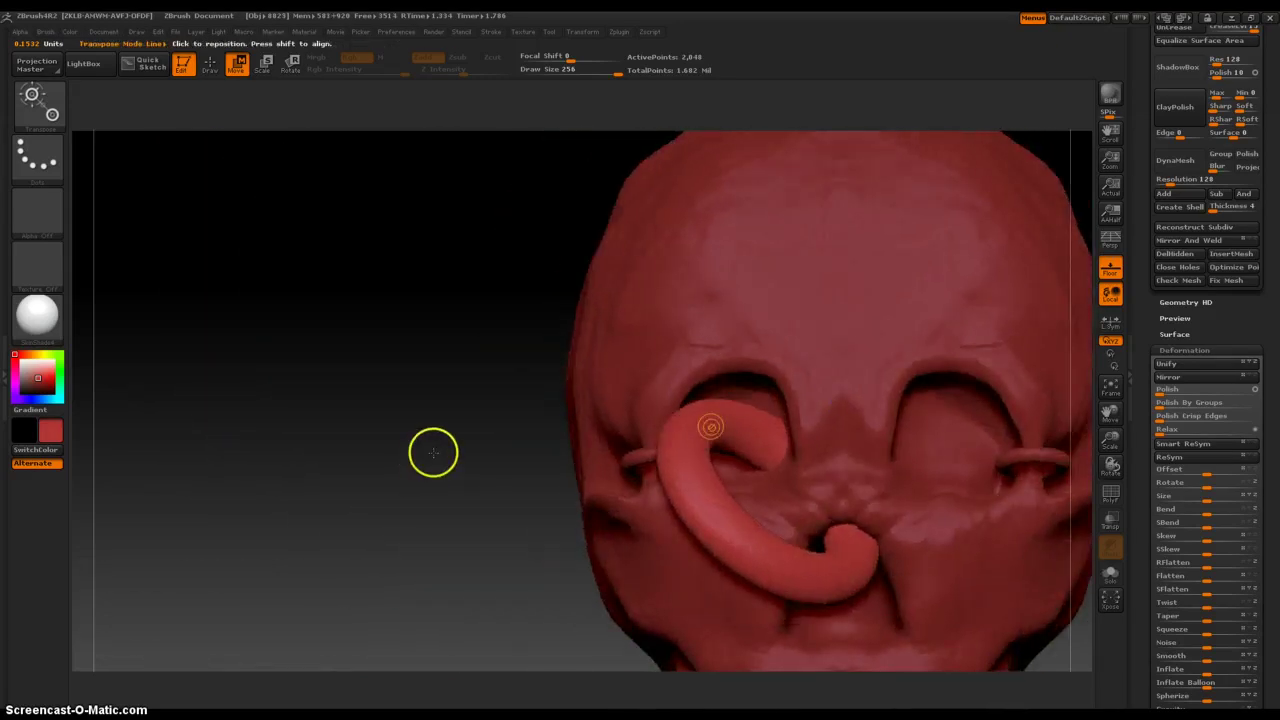
left_click_drag(433, 453, 288, 371, "alt")
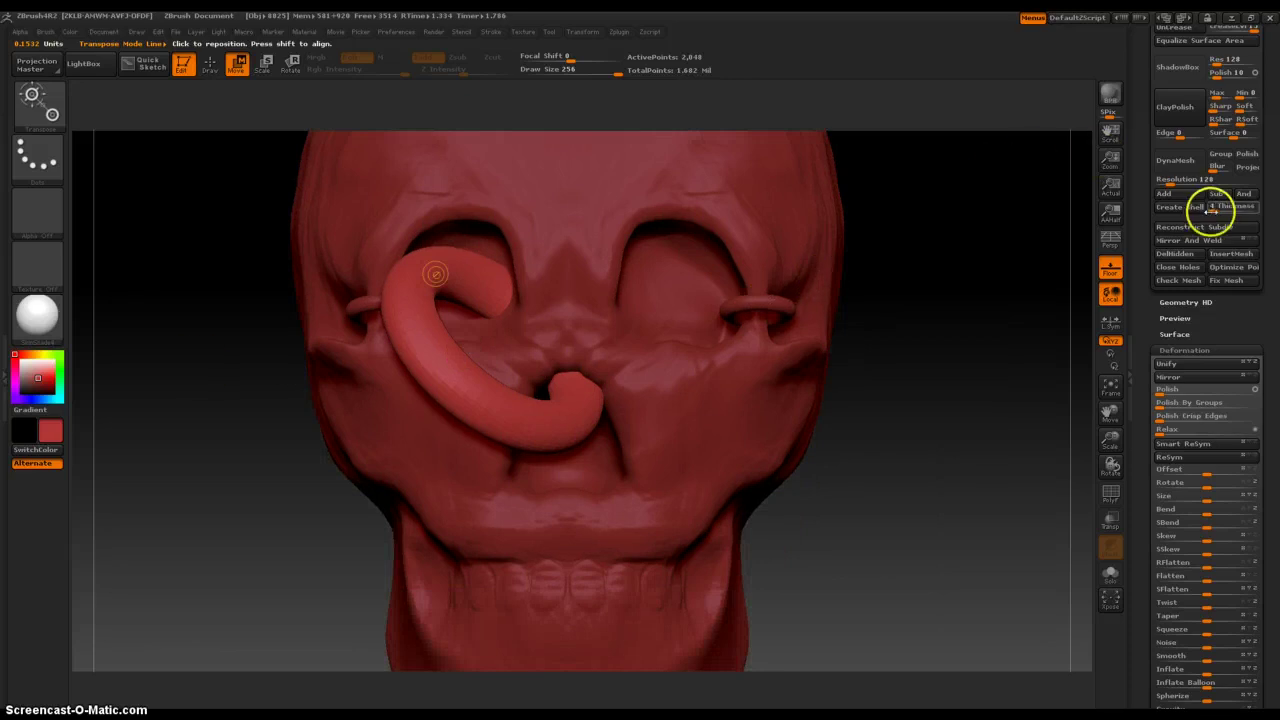
- Make the skull PolySphere_1 the active subtool and pick the Blob brush in Draw mode for the lower jaw
left_click_drag(1137, 237, 1137, 393)
left_click(1177, 248)
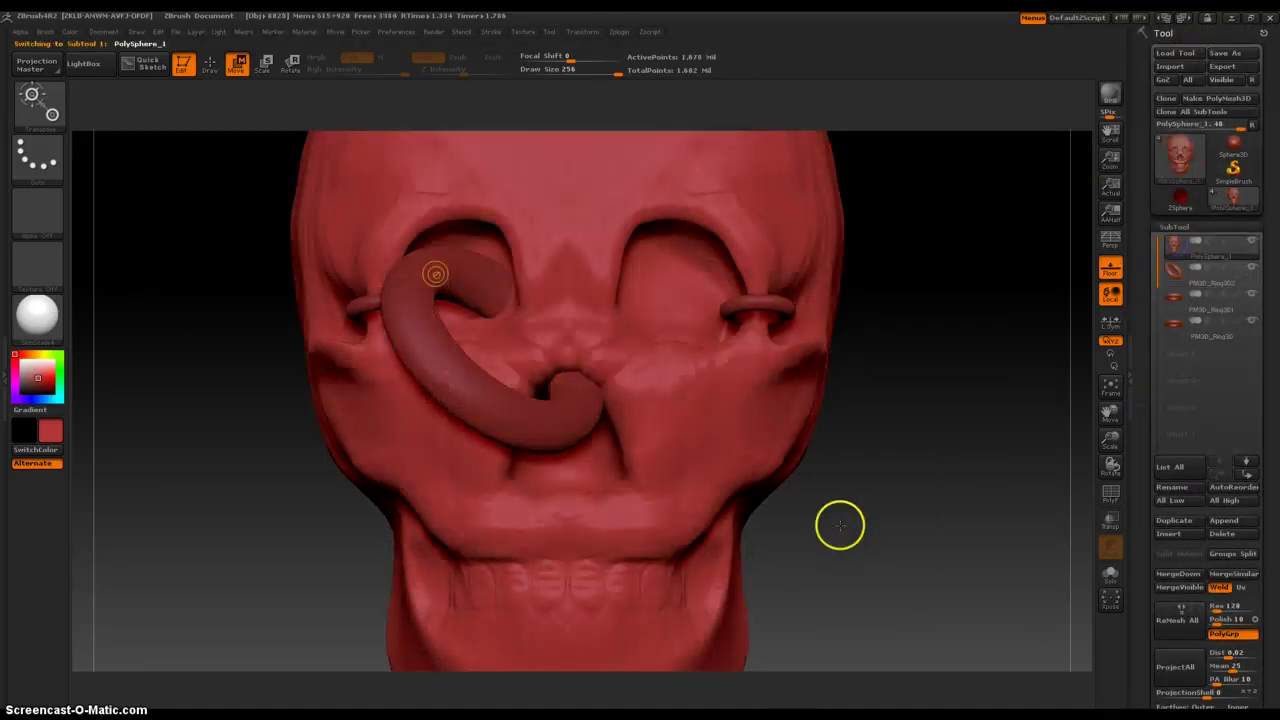
left_click_drag(852, 565, 886, 343, "alt")
left_click_drag(1095, 490, 980, 337, "alt")
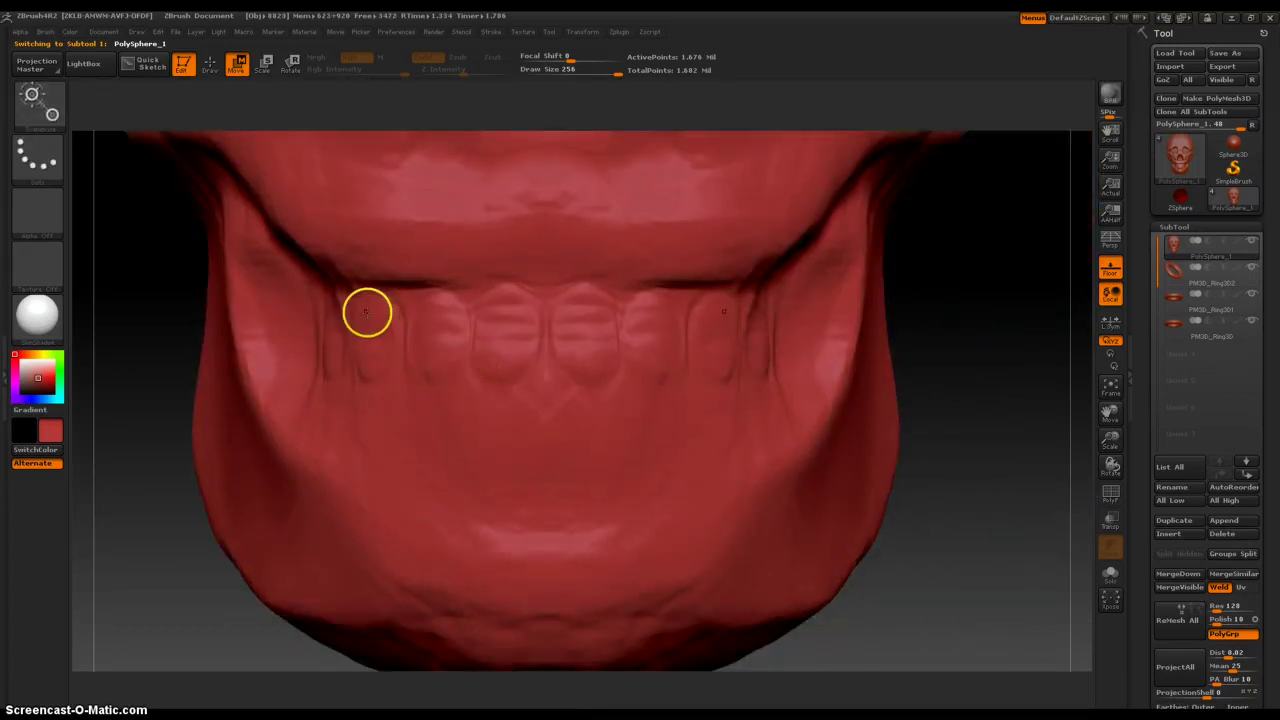
left_click(210, 64)
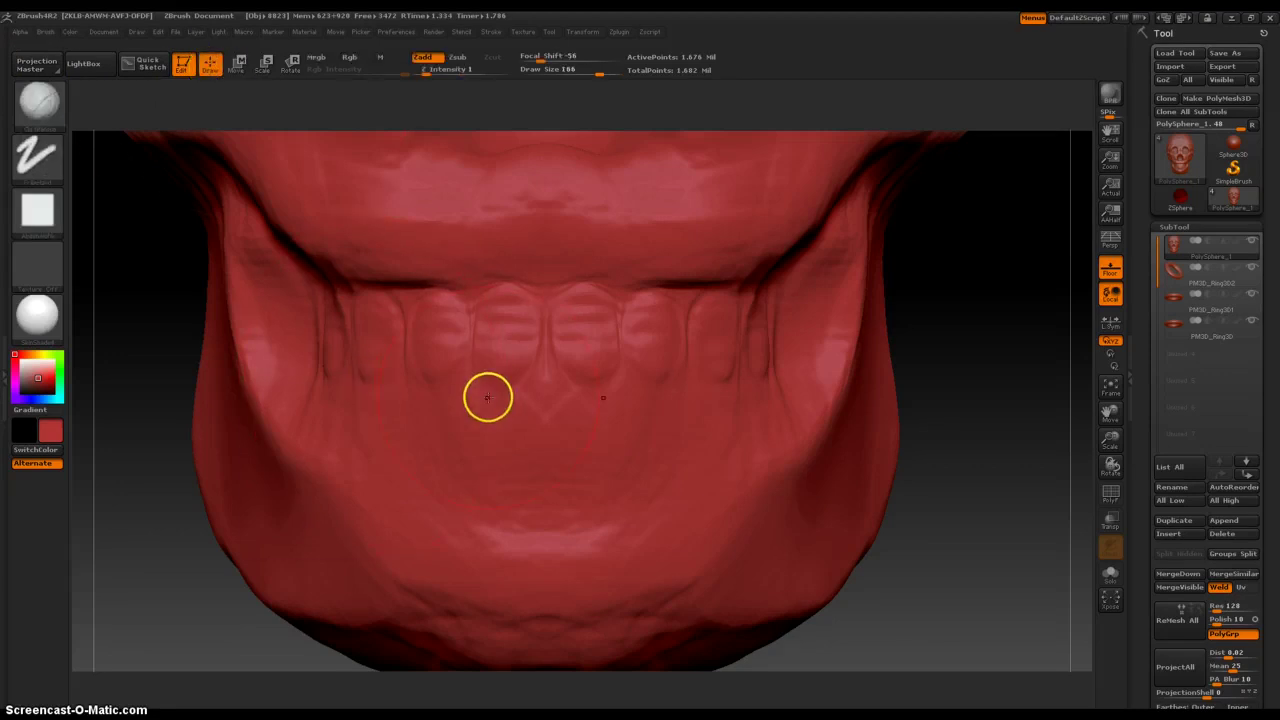
key("space")
left_click(383, 427)
left_click(380, 503)
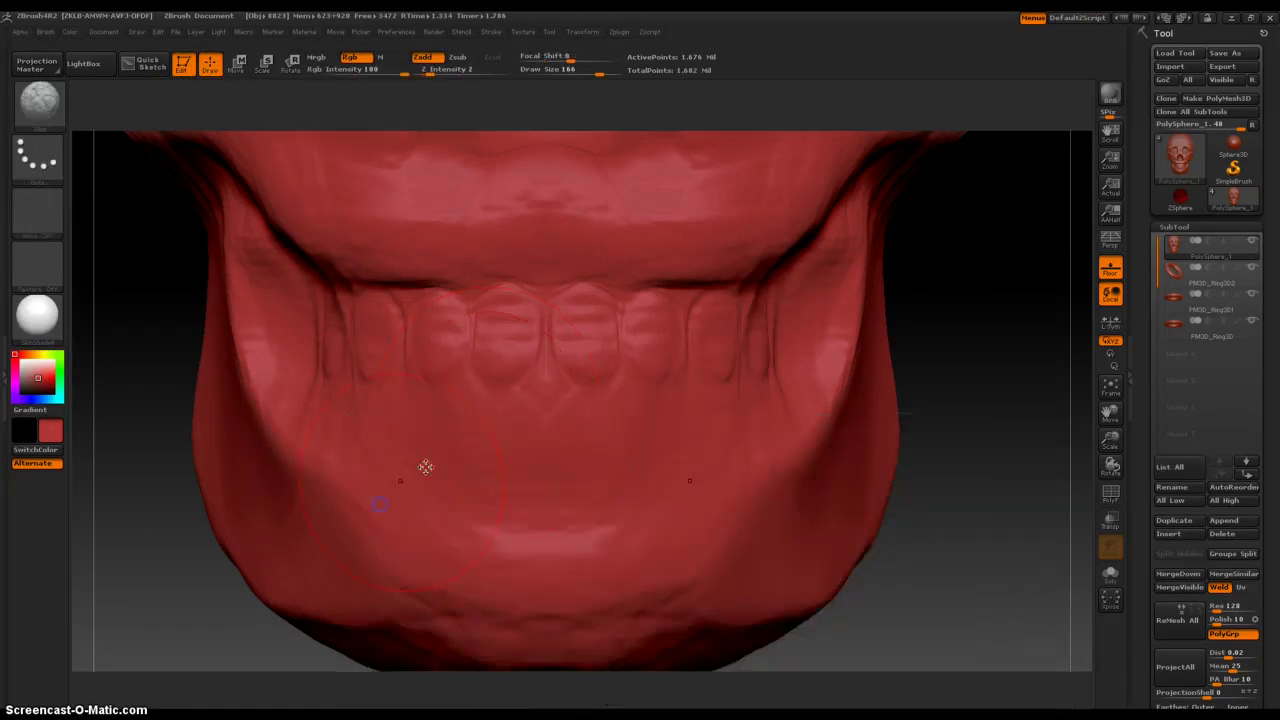
- Shrink the brush to a draw size of 86 and sculpt the lower central teeth beneath the upper incisors
key("bracketleft")
key("bracketleft")
key("bracketleft")
mouse_move(499, 458)
left_mouse_down()
mouse_move(491, 510)
mouse_move(501, 497)
left_mouse_up()
key("ctrl+z")
key("ctrl+z")
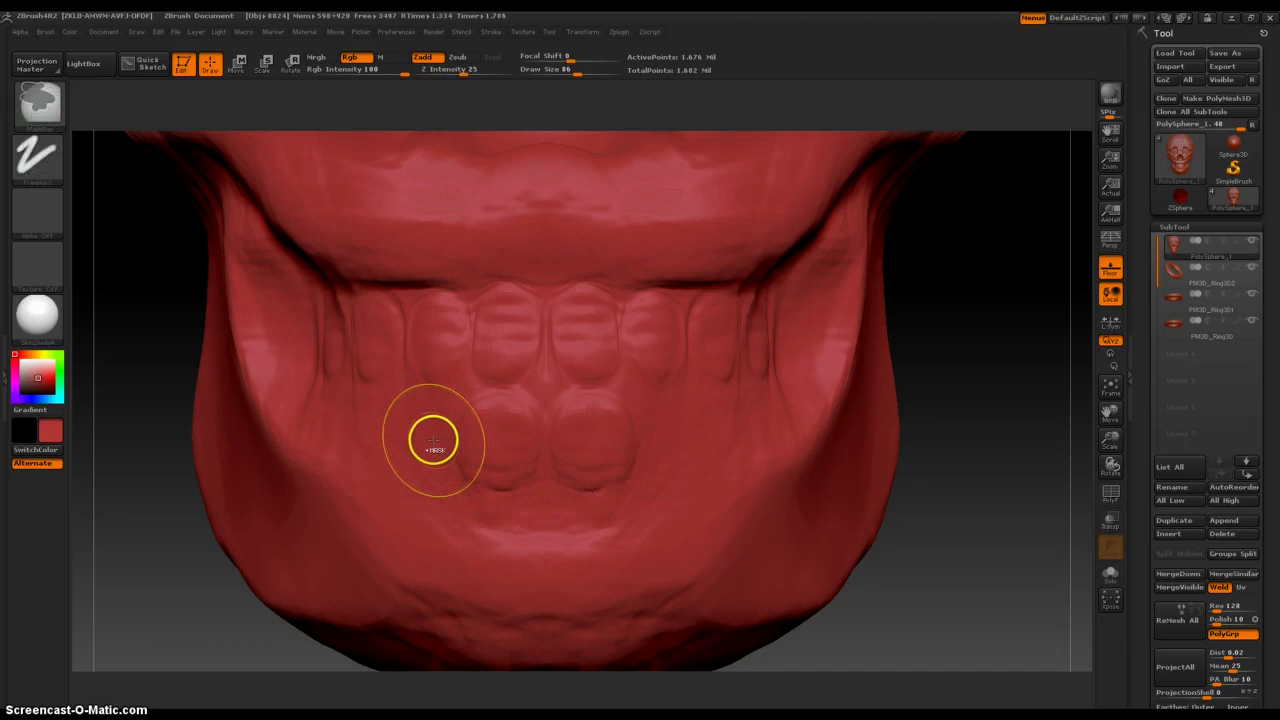
left_click_drag(501, 416, 504, 488)
- Add the remaining lower teeth back along both sides of the jaw with Blob strokes at Z Intensity 5
left_click_drag(110, 450, 375, 447)
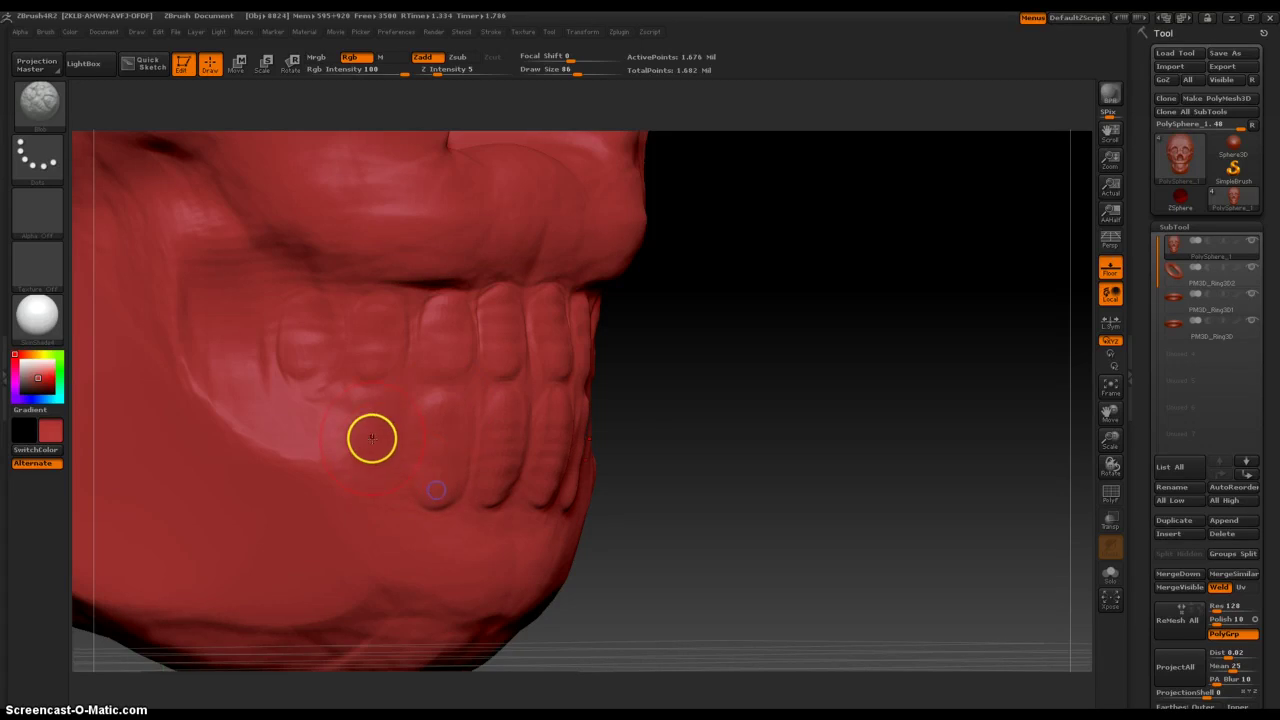
left_click_drag(370, 408, 367, 459)
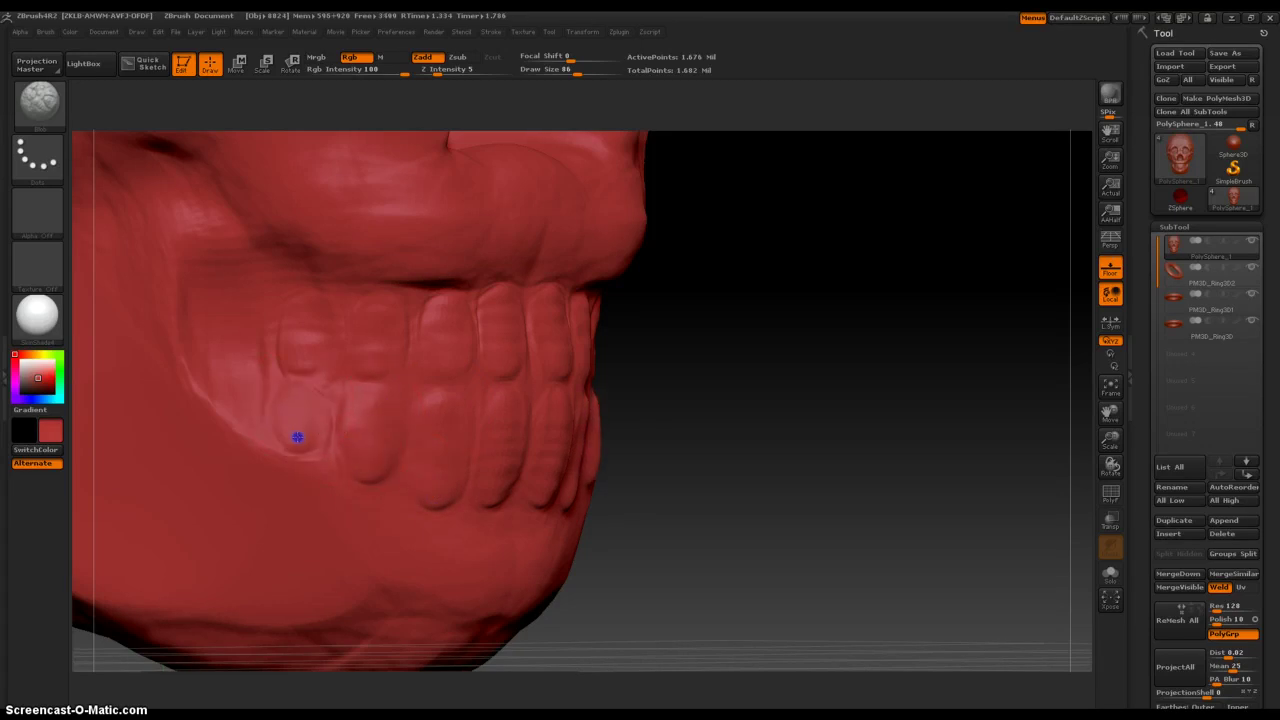
left_click_drag(686, 405, 735, 386)
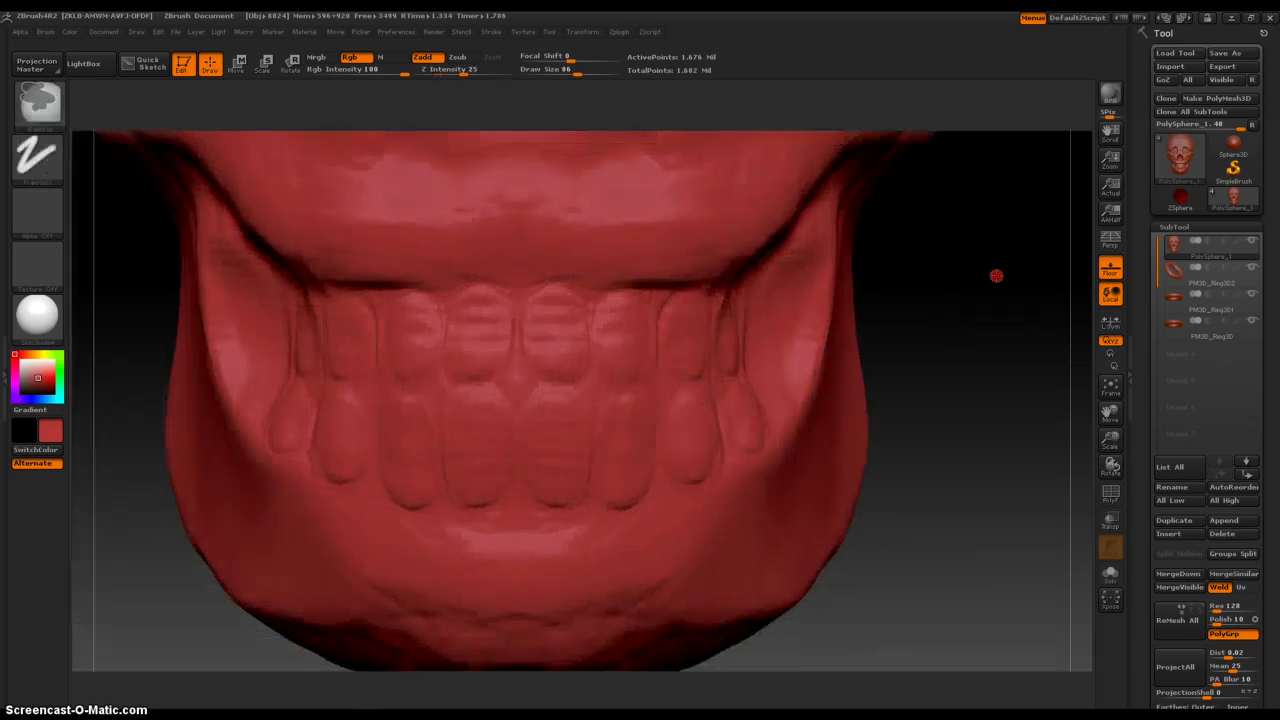
mouse_move(995, 254)
left_mouse_down("alt")
mouse_move(913, 295)
mouse_move(923, 374)
mouse_move(923, 363)
mouse_move(894, 463)
mouse_move(858, 462)
left_mouse_up("alt")
mouse_move(834, 451)
right_mouse_down("alt")
mouse_move(895, 414)
mouse_move(914, 580)
right_mouse_up("alt")
- Try adding a pair of large ears to both sides of the skull with the InsertEar brush, and undo the insertion
left_click(47, 378)
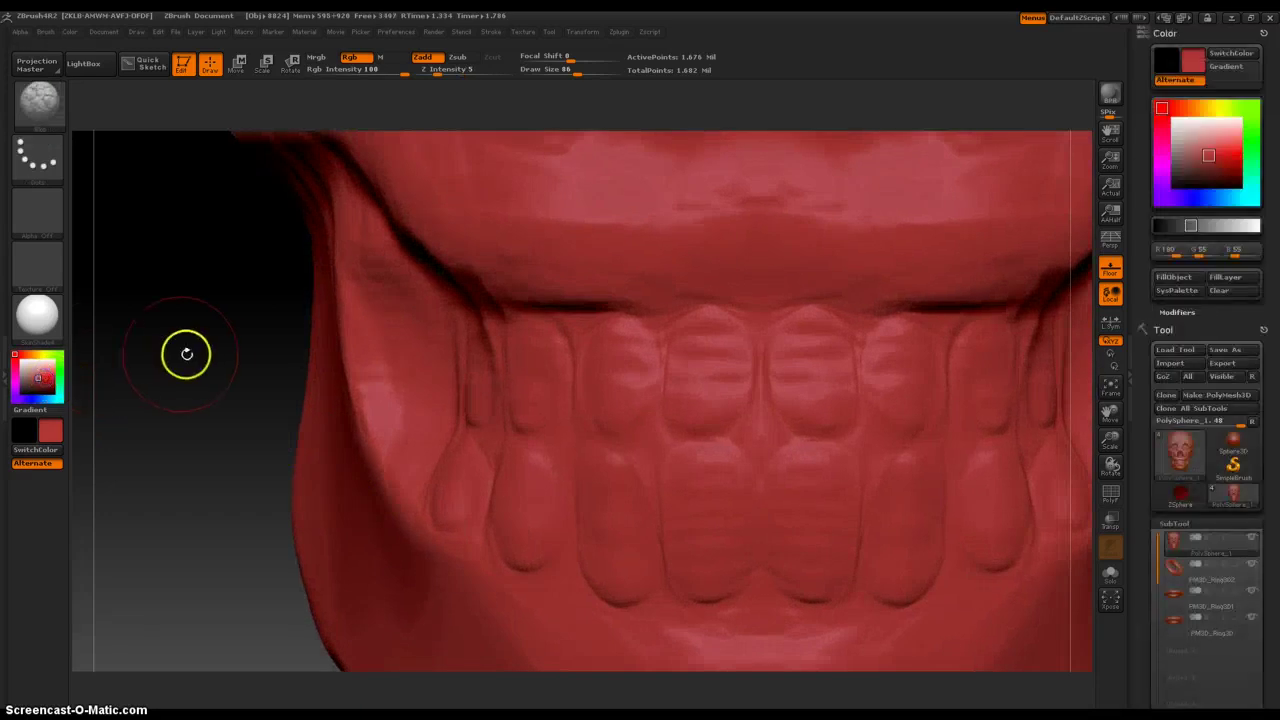
left_click_drag(242, 339, 126, 309, "alt")
key("space")
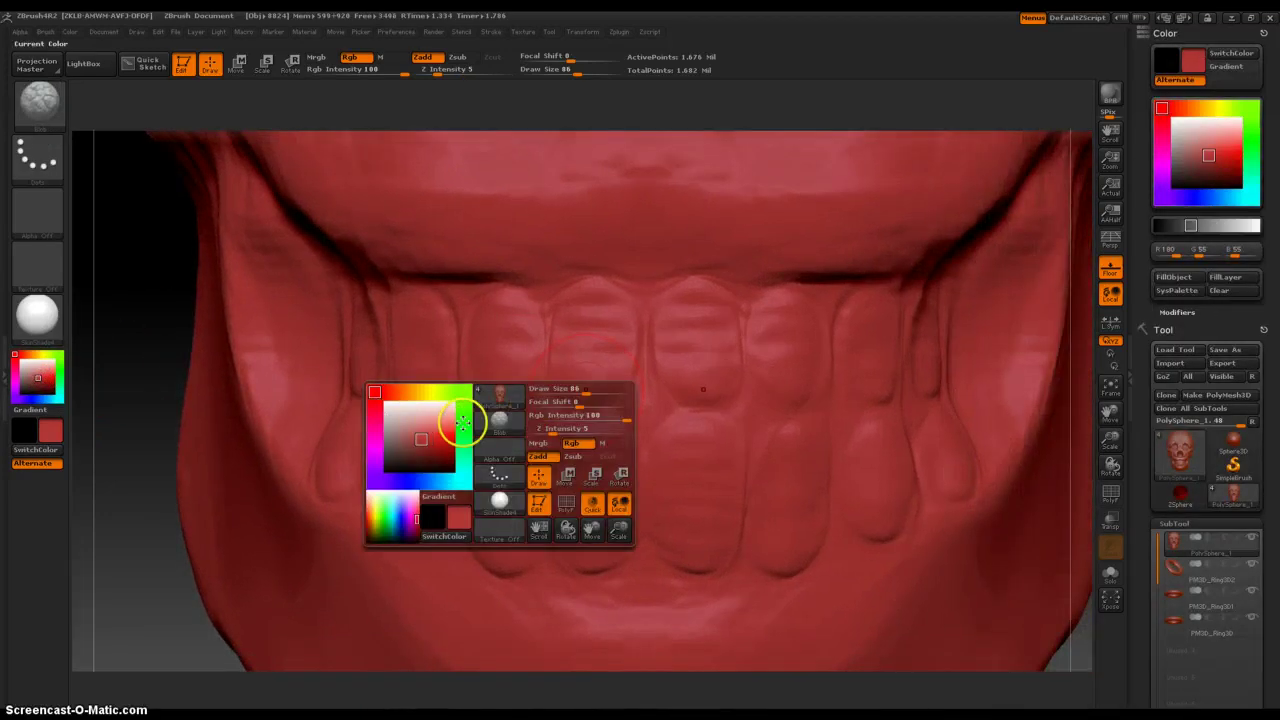
key("b")
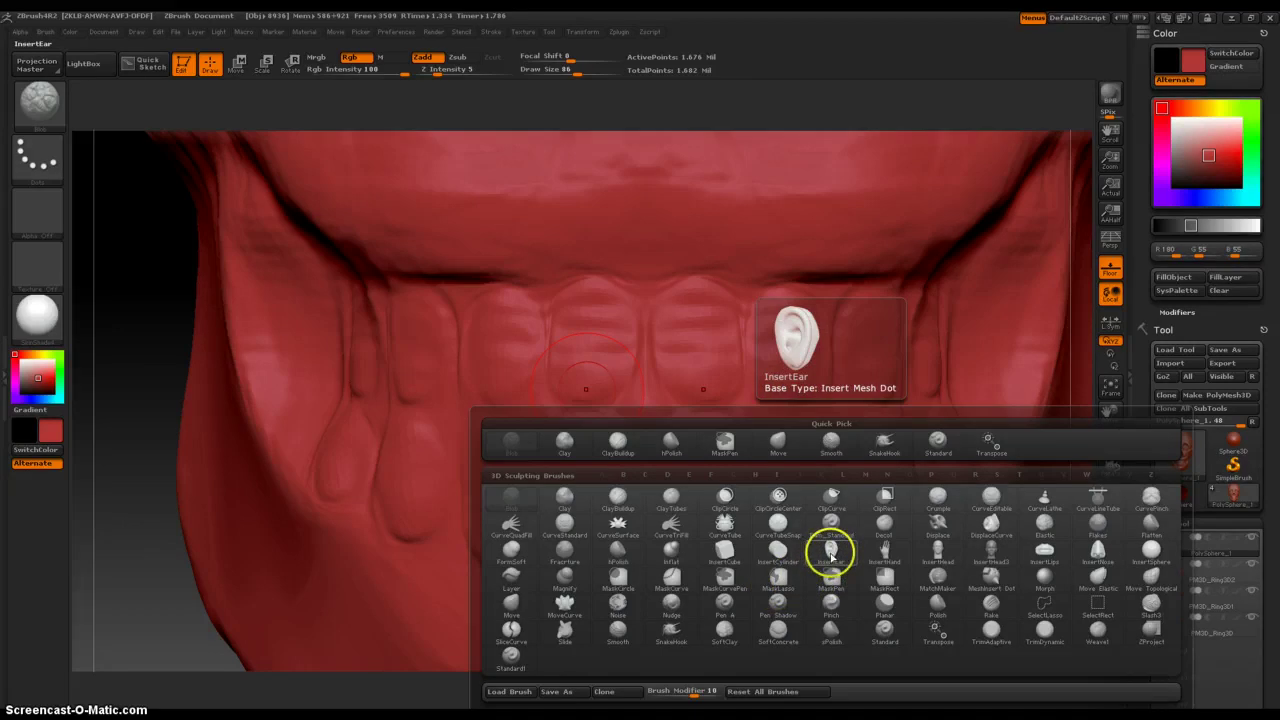
left_click(831, 557)
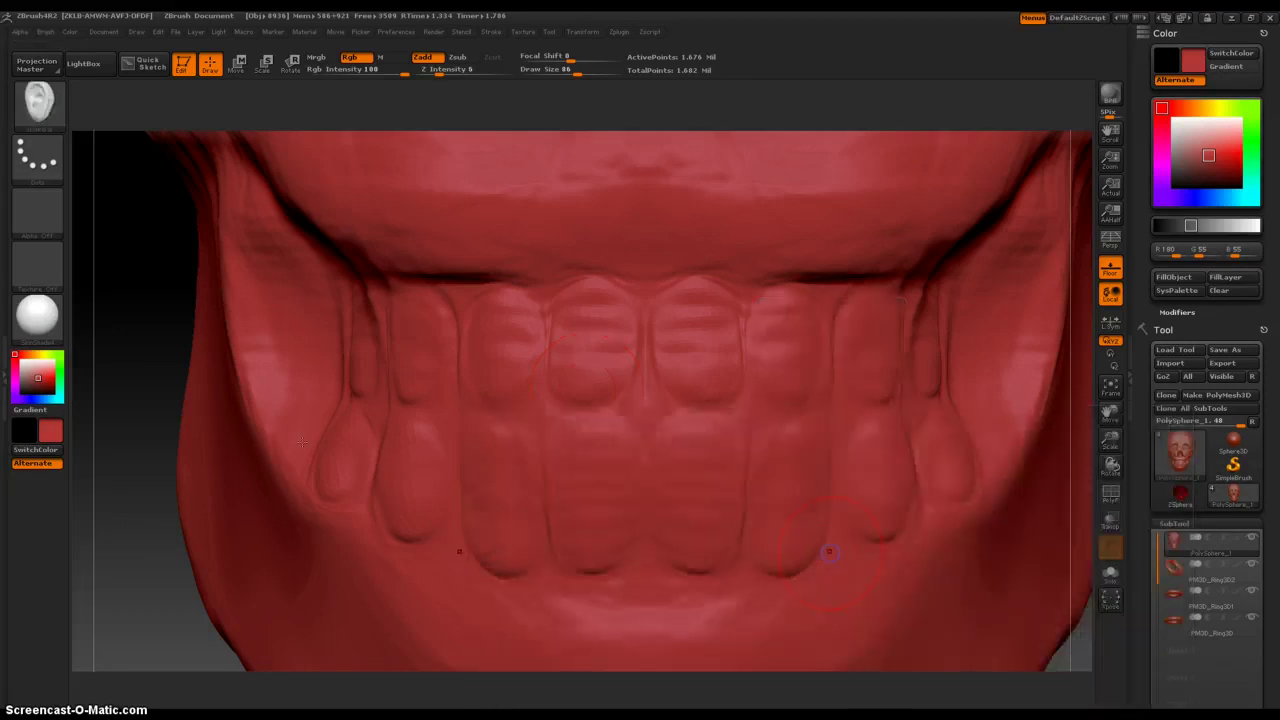
right_click_drag(180, 289, 140, 77, "ctrl")
right_click_drag(151, 307, 300, 449, "alt")
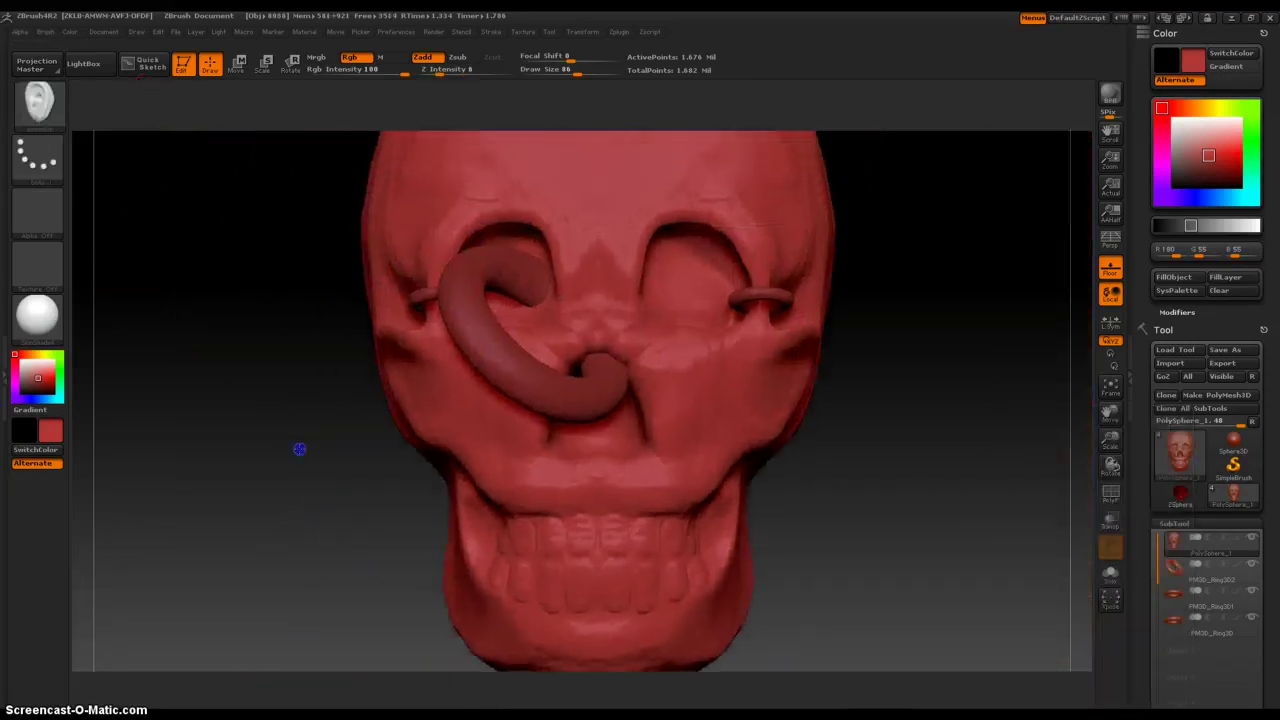
left_click_drag(370, 333, 195, 409)
left_click_drag(249, 430, 214, 411)
right_click_drag(303, 546, 295, 486, "ctrl")
left_click_drag(296, 486, 386, 403)
mouse_move(587, 404)
left_mouse_down()
mouse_move(474, 420)
mouse_move(483, 415)
left_mouse_up()
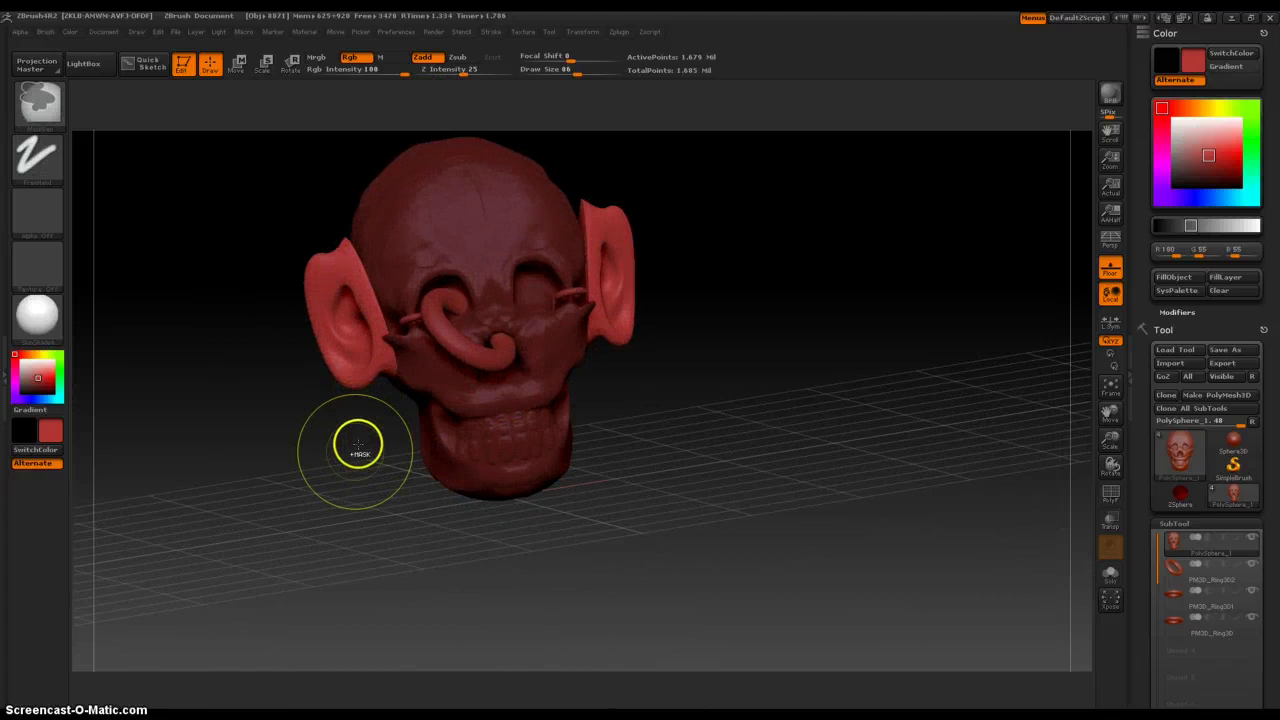
key("ctrl+z")
- Choose the MoveCurve brush for working on the area around the upper jaw and teeth
left_click_drag(341, 443, 314, 432, "shift")
right_click_drag(315, 432, 106, 256, "ctrl")
key("space")
left_click_drag(345, 490, 327, 488)
left_click(291, 487)
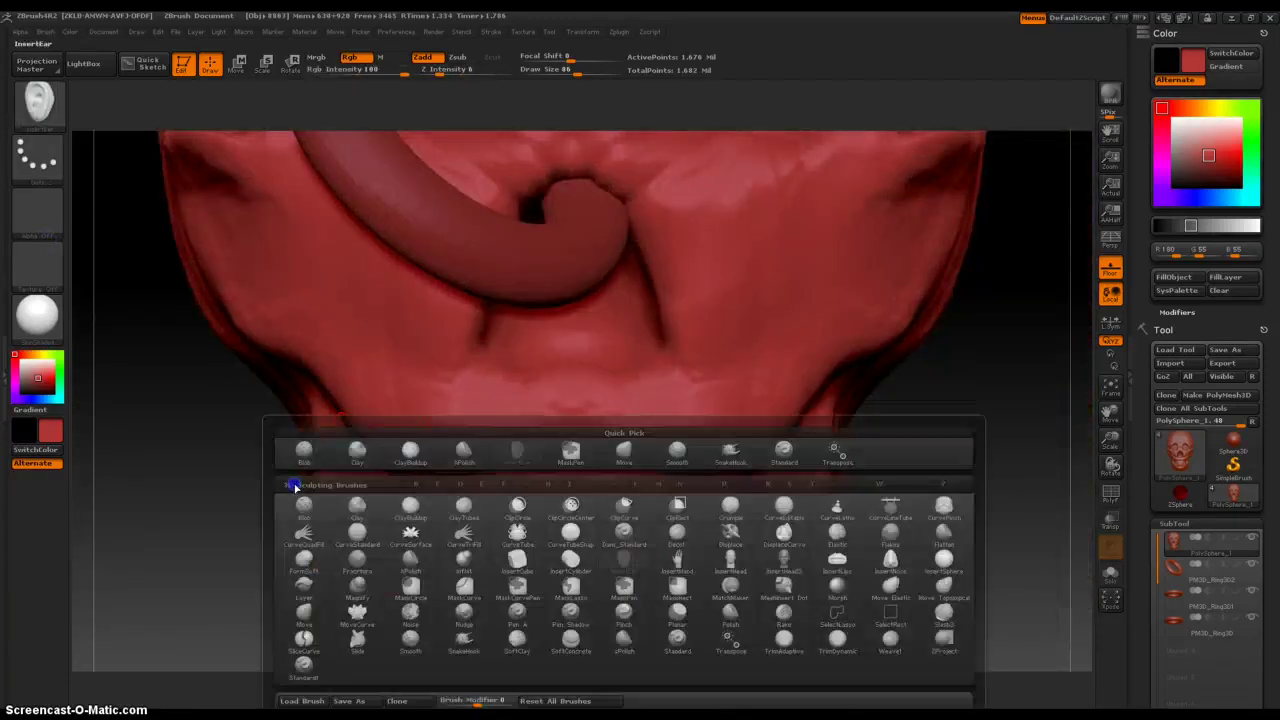
left_click(340, 609)
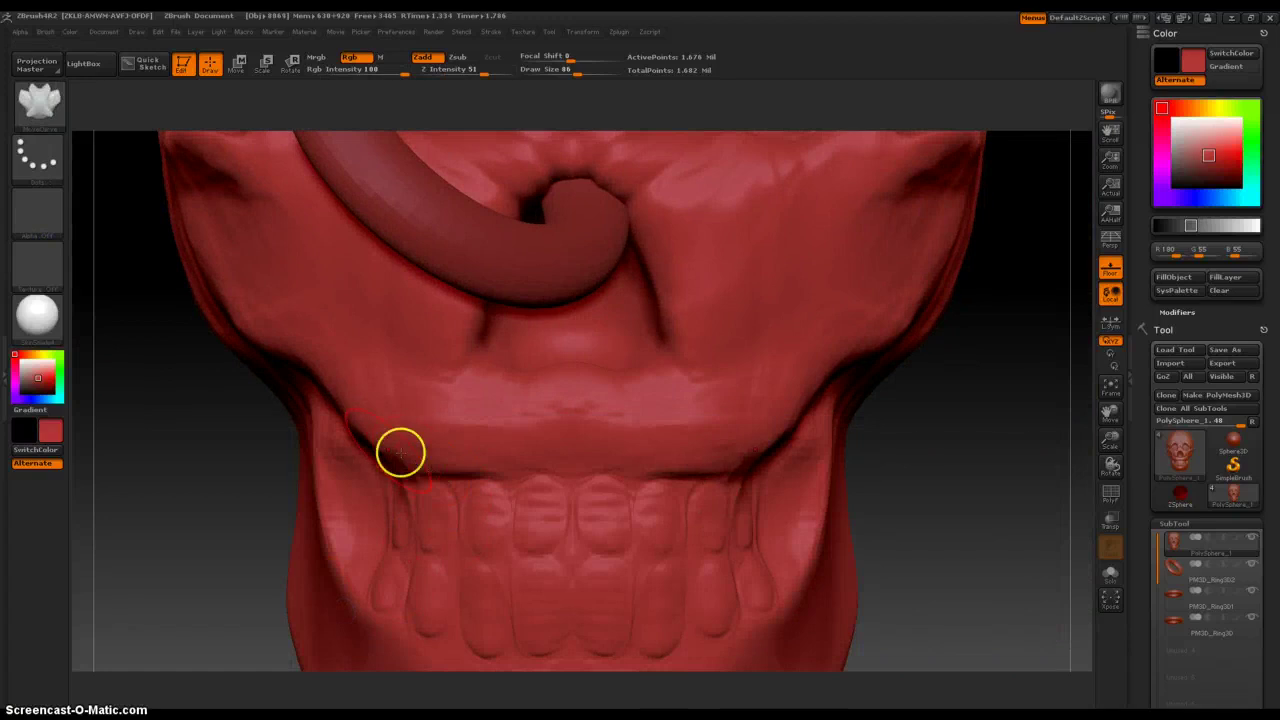
- Build up the upper front teeth as raised, rounded shapes on both sides using the Layer brush
key("space")
left_click(243, 530)
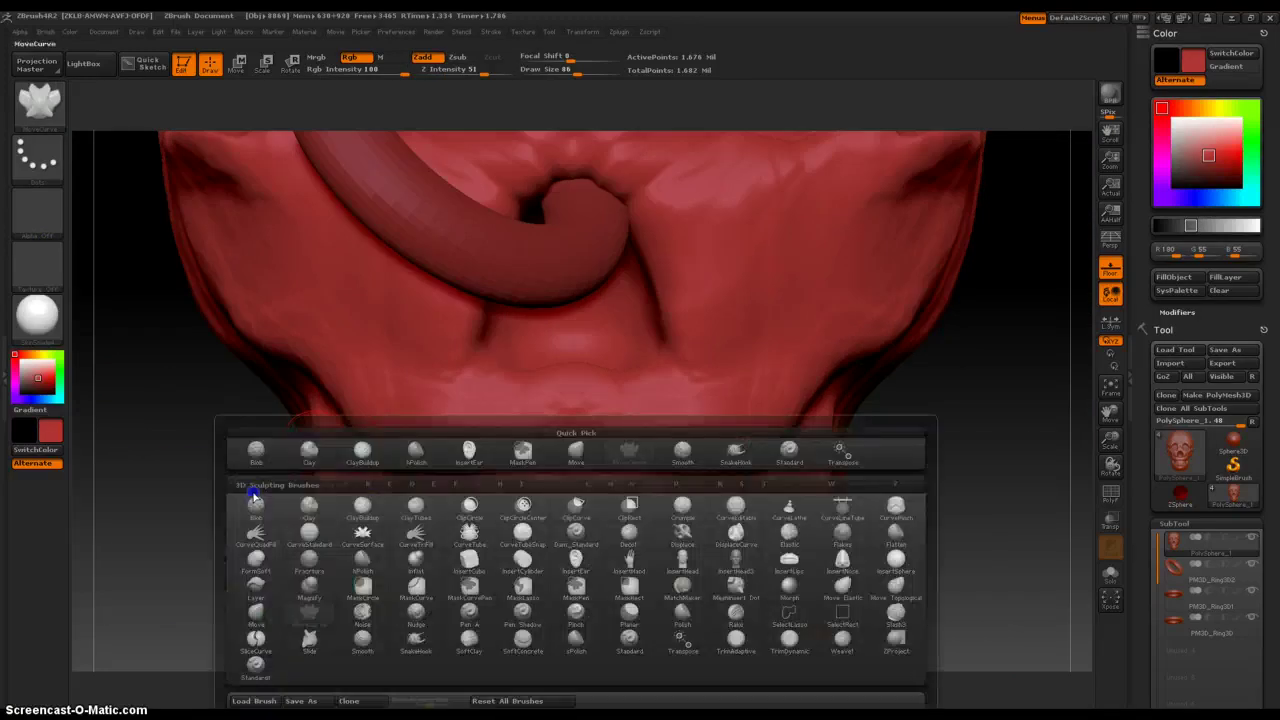
left_click(260, 584)
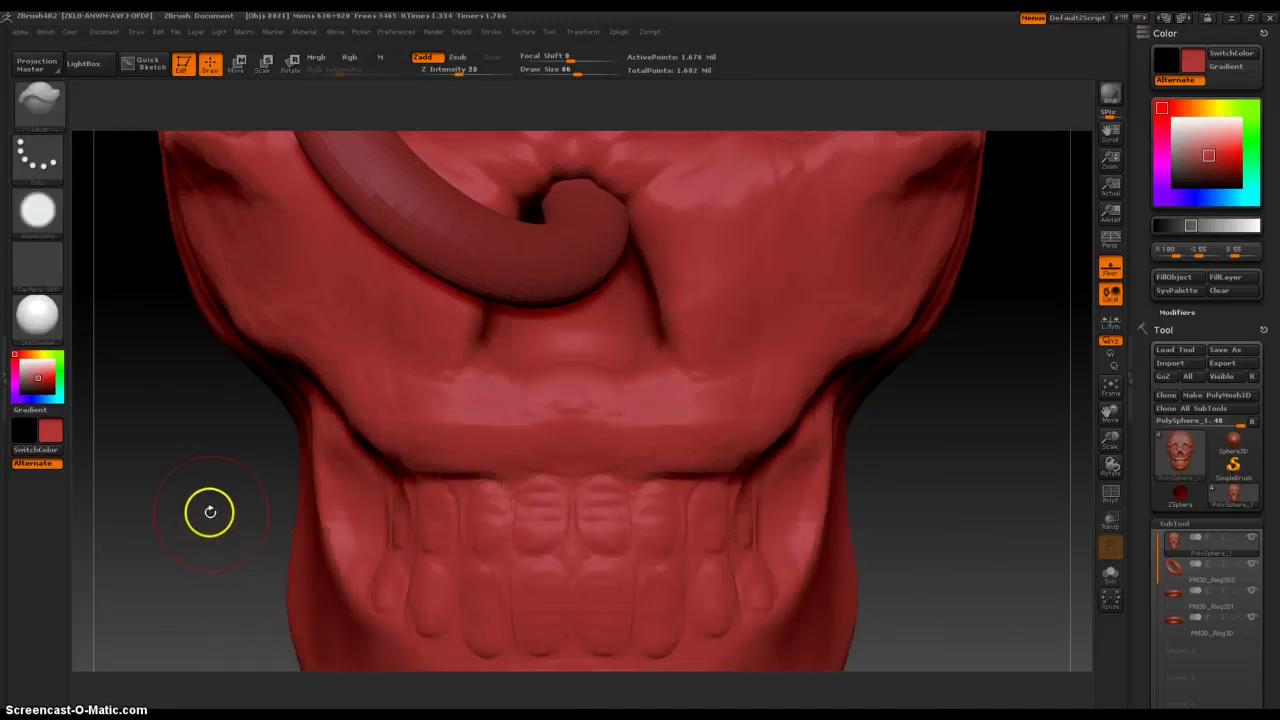
mouse_move(217, 483)
left_mouse_down("shift")
mouse_move(234, 389)
mouse_move(260, 455)
mouse_move(89, 257)
left_mouse_up("shift")
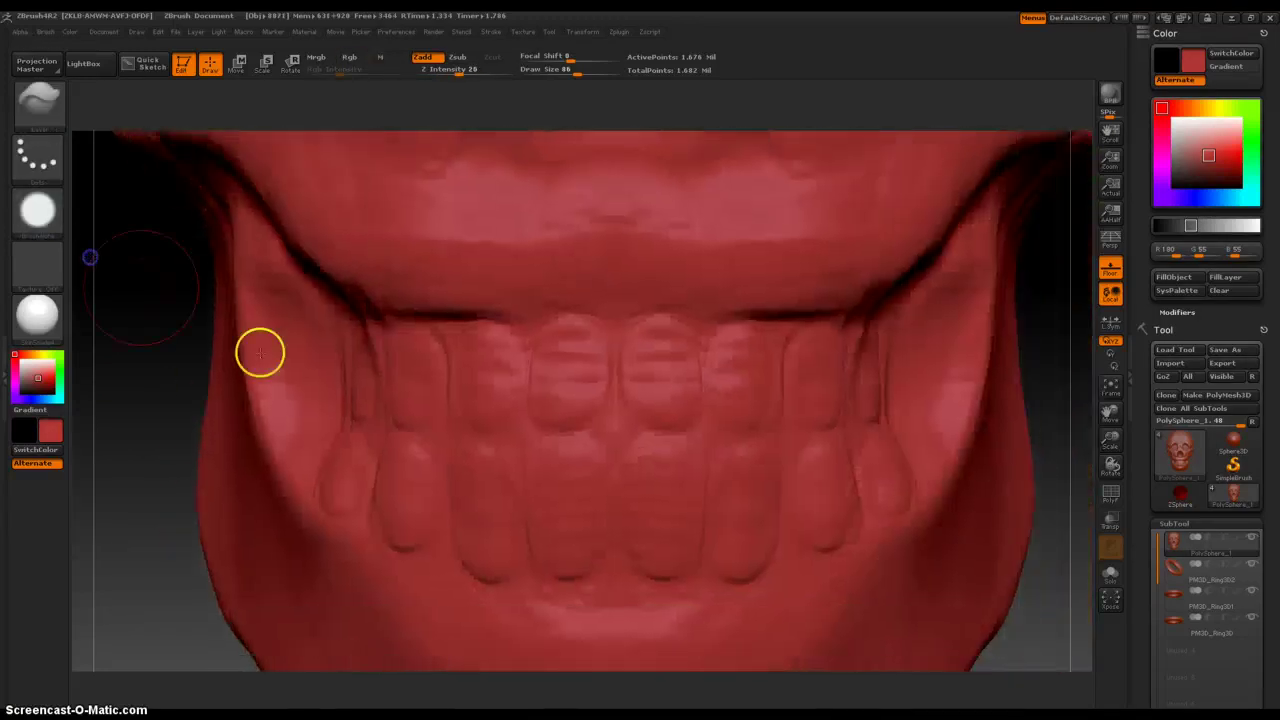
left_click_drag(578, 370, 568, 380)
left_click_drag(489, 357, 479, 402)
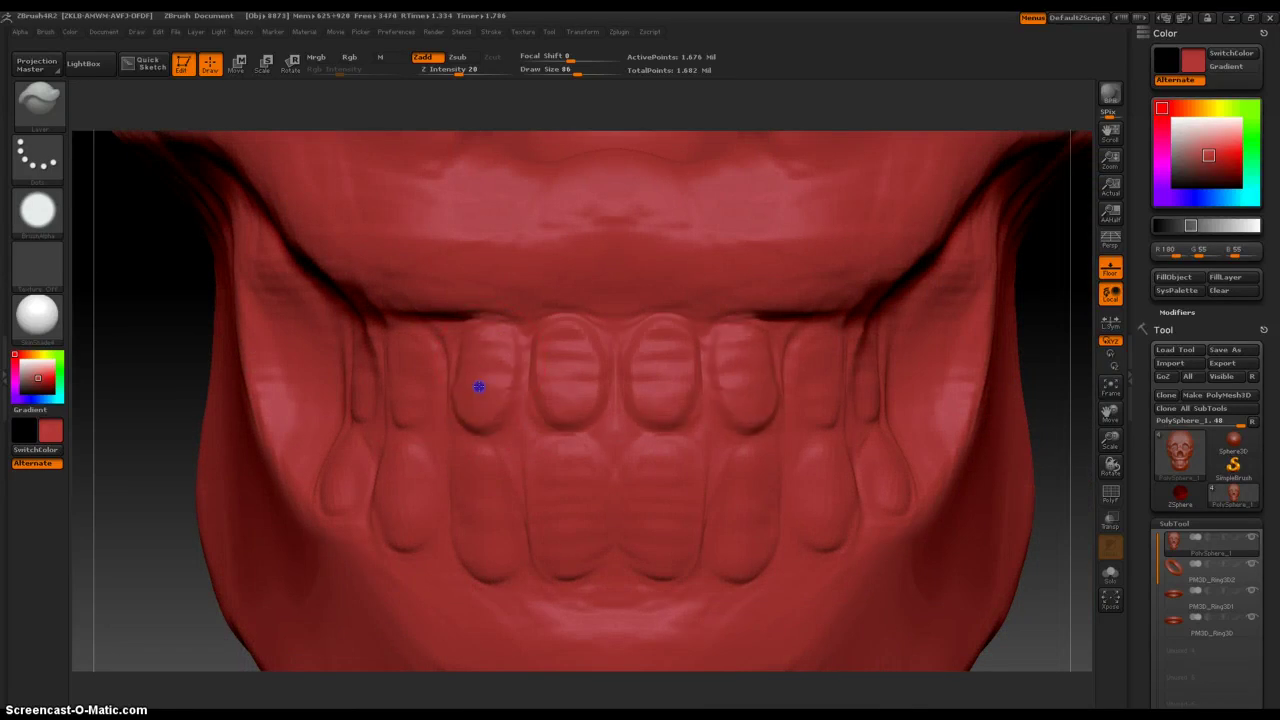
left_click_drag(420, 369, 406, 398)
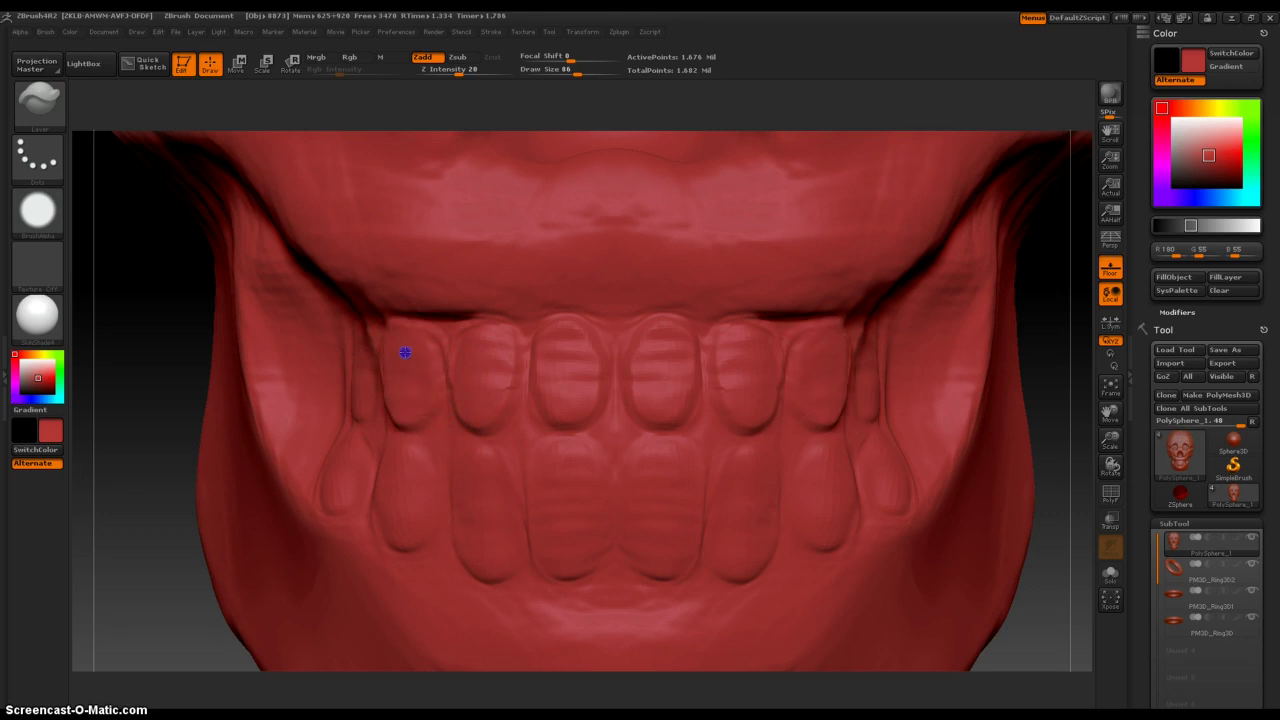
- Build up the rearmost upper tooth and the lower teeth from the back of the jaw to the centre with Layer strokes
mouse_move(151, 340)
left_mouse_down()
mouse_move(316, 396)
mouse_move(309, 354)
mouse_move(315, 371)
mouse_move(321, 357)
mouse_move(325, 397)
left_mouse_up()
key("ctrl+z")
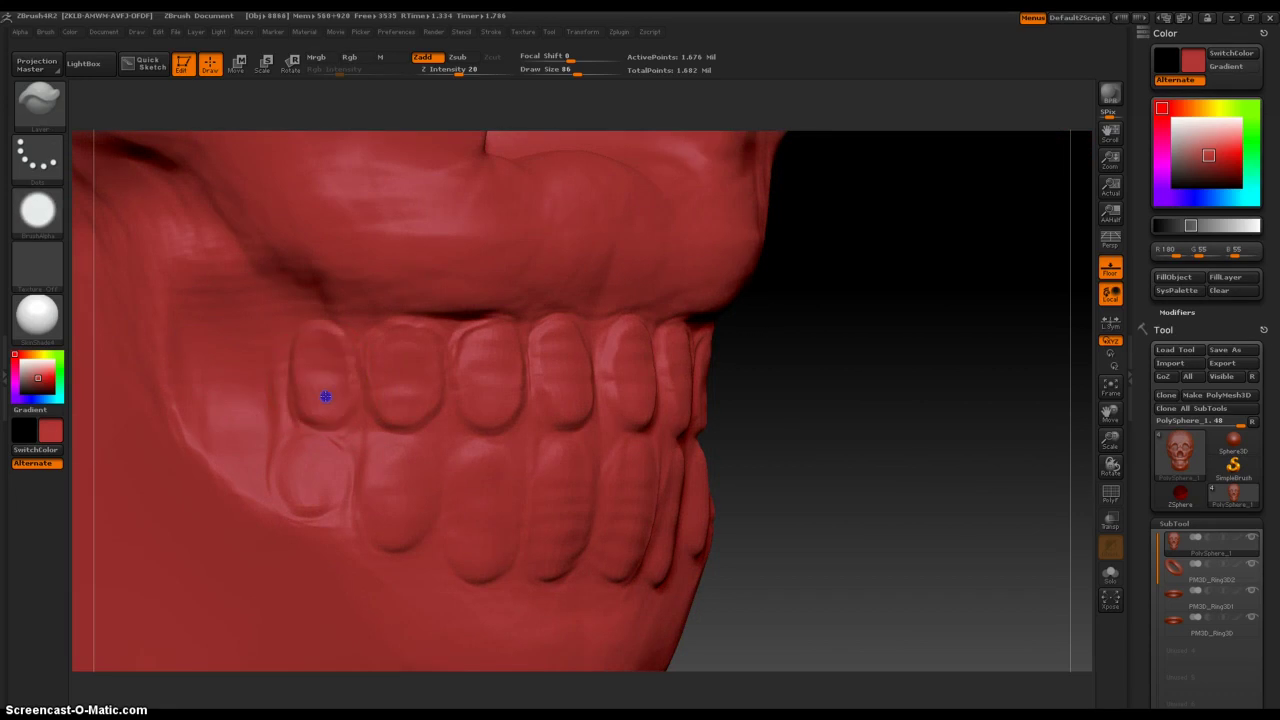
left_click_drag(313, 486, 311, 468)
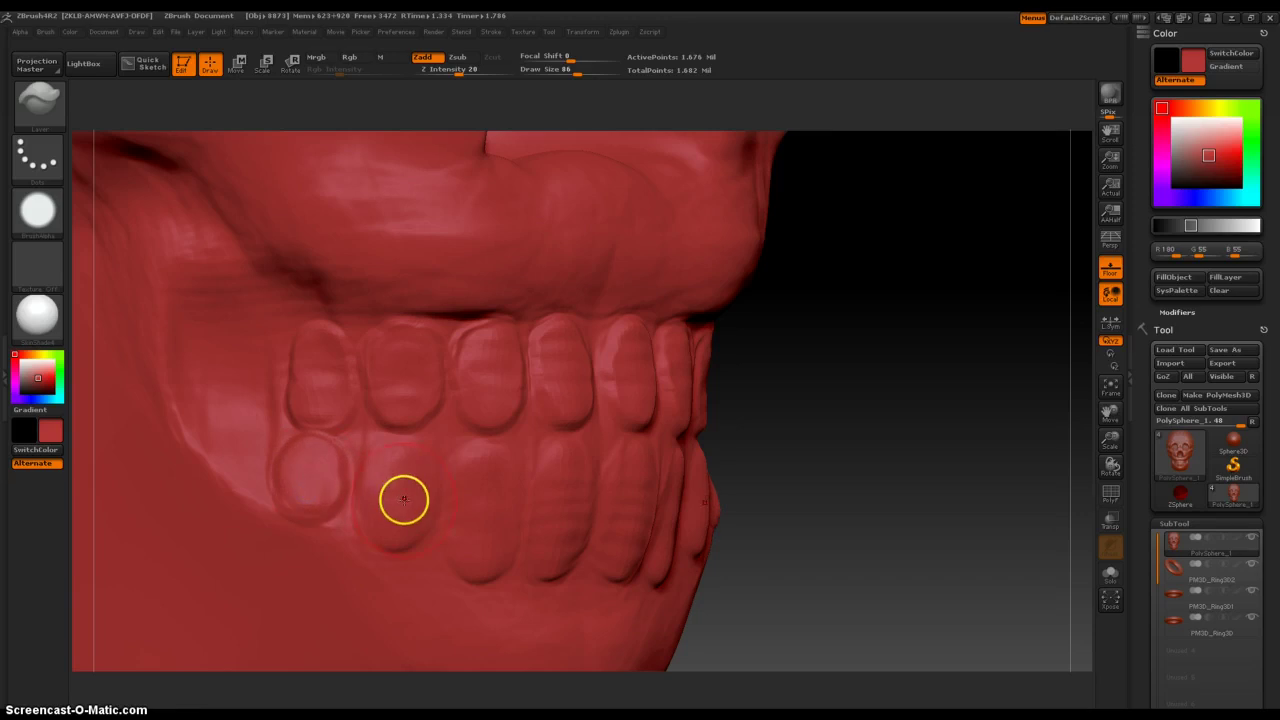
mouse_move(404, 503)
left_mouse_down()
mouse_move(395, 472)
mouse_move(407, 489)
mouse_move(399, 527)
left_mouse_up()
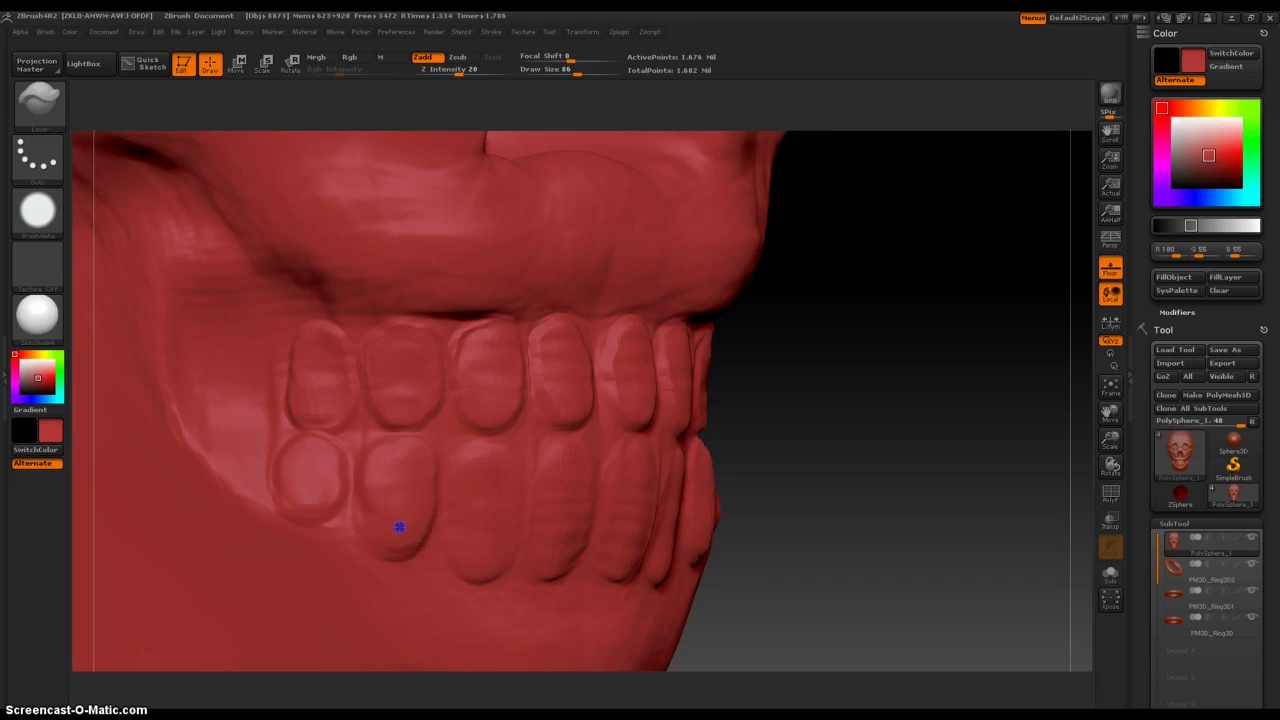
left_click_drag(490, 478, 489, 557)
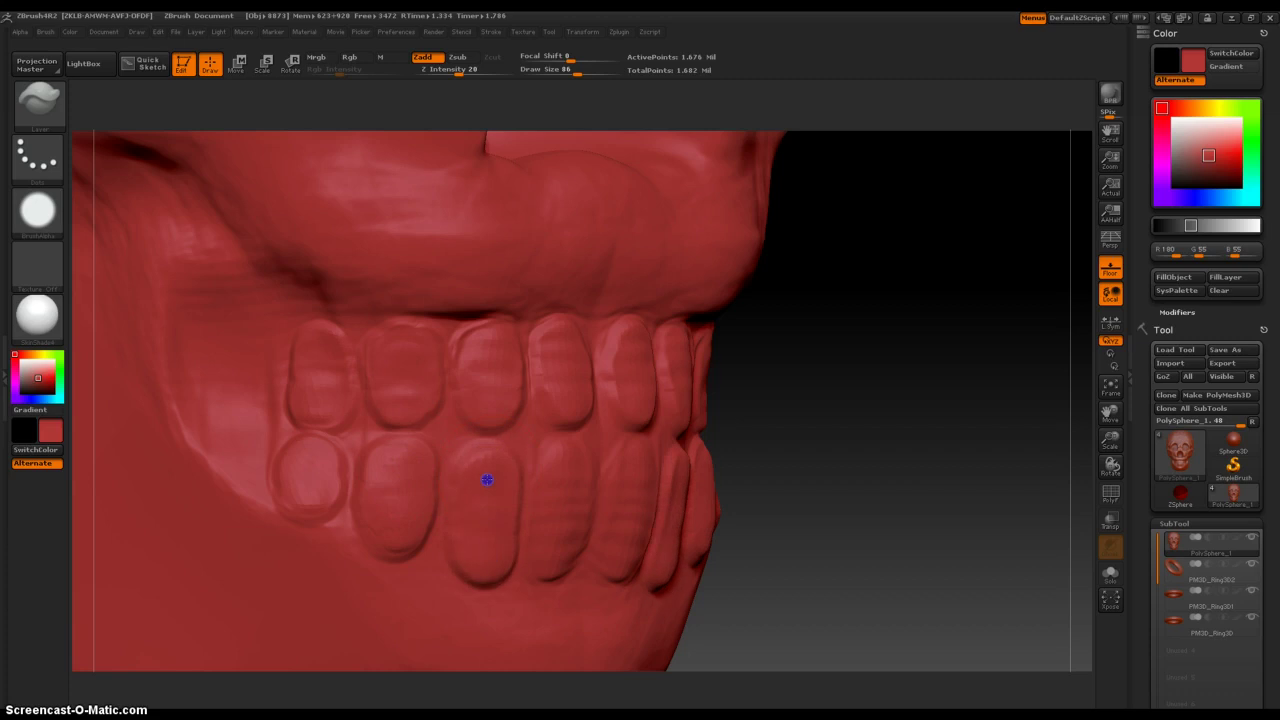
mouse_move(872, 530)
left_mouse_down()
mouse_move(609, 500)
mouse_move(572, 505)
mouse_move(572, 562)
left_mouse_up()
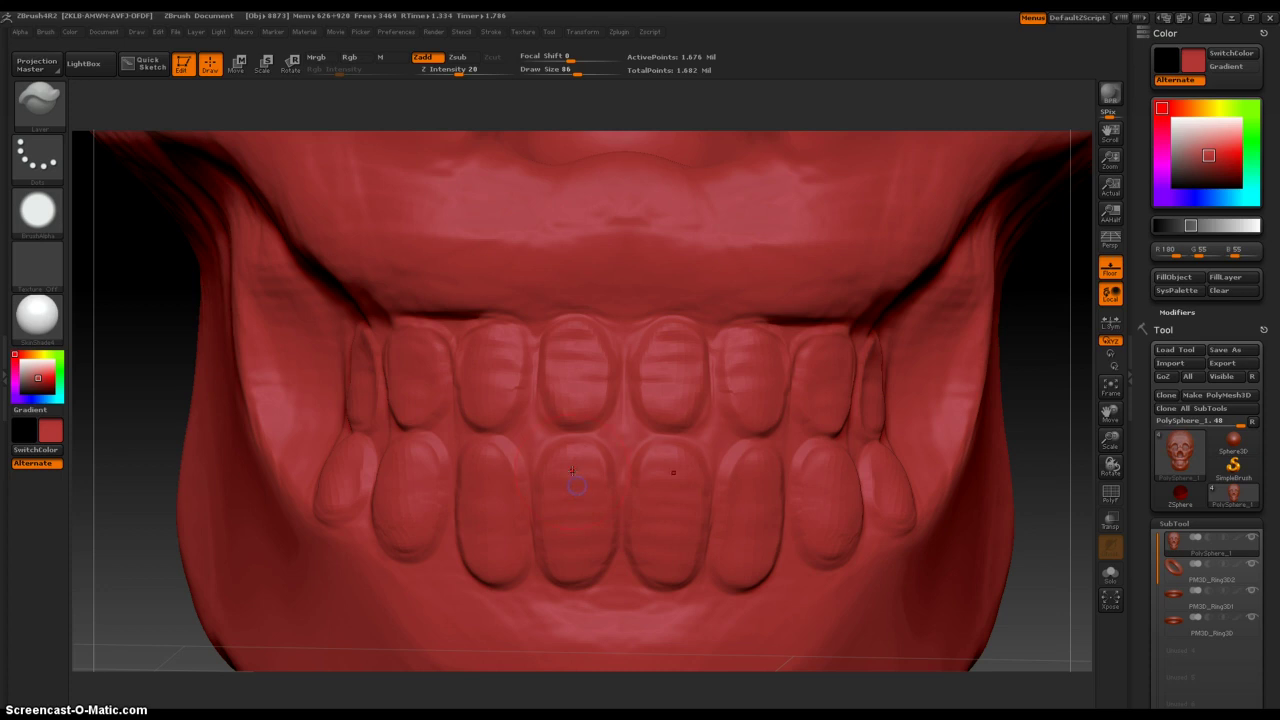
- Choose the Dam_Standard brush for carving the back of the skull
mouse_move(1057, 389)
left_mouse_down()
mouse_move(1003, 380)
mouse_move(972, 355)
left_mouse_up()
key("ctrl")
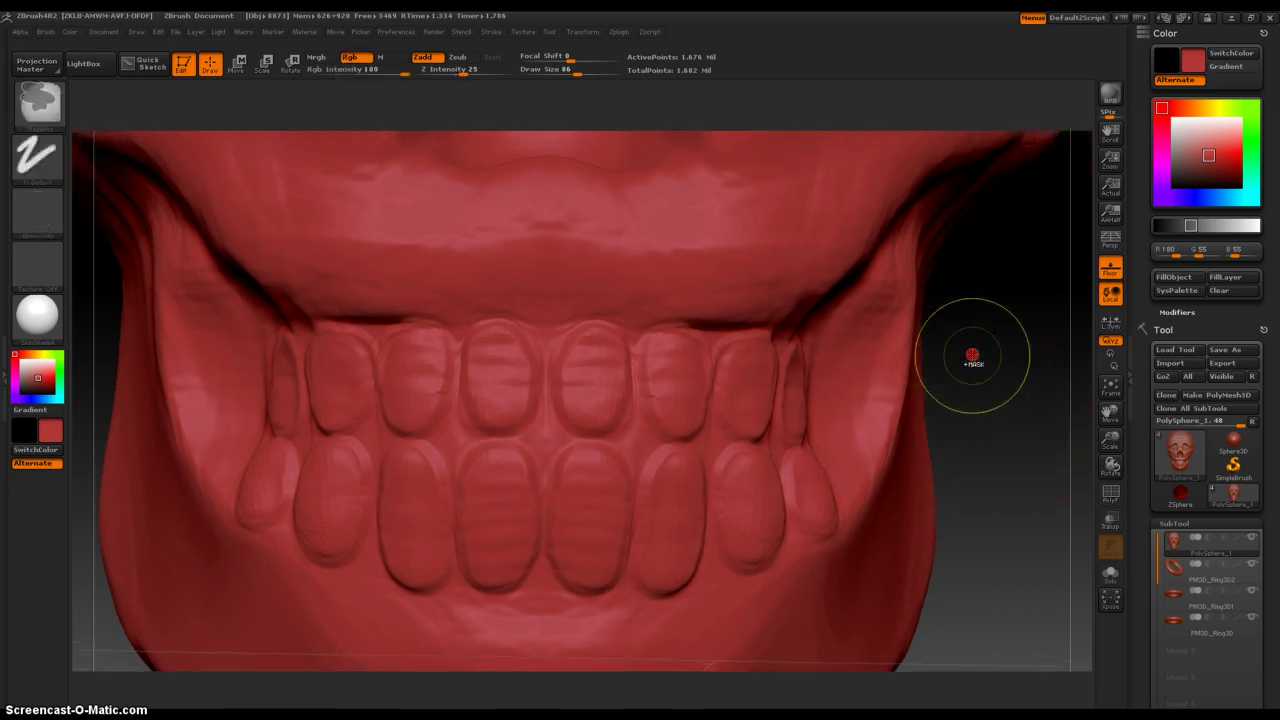
right_click_drag(972, 355, 968, 329, "ctrl")
right_click_drag(926, 411, 908, 316, "ctrl")
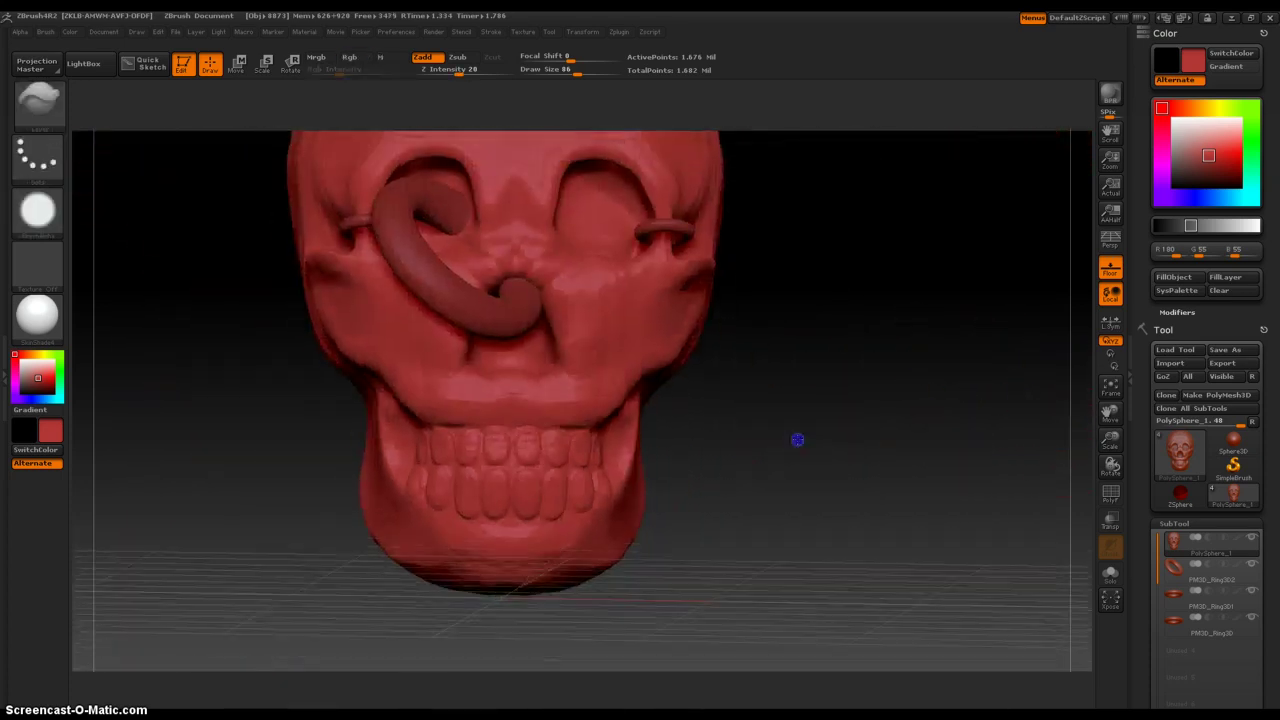
mouse_move(797, 439)
left_mouse_down()
mouse_move(800, 454)
mouse_move(866, 431)
mouse_move(931, 438)
left_mouse_up()
right_click_drag(809, 415, 780, 515, "ctrl")
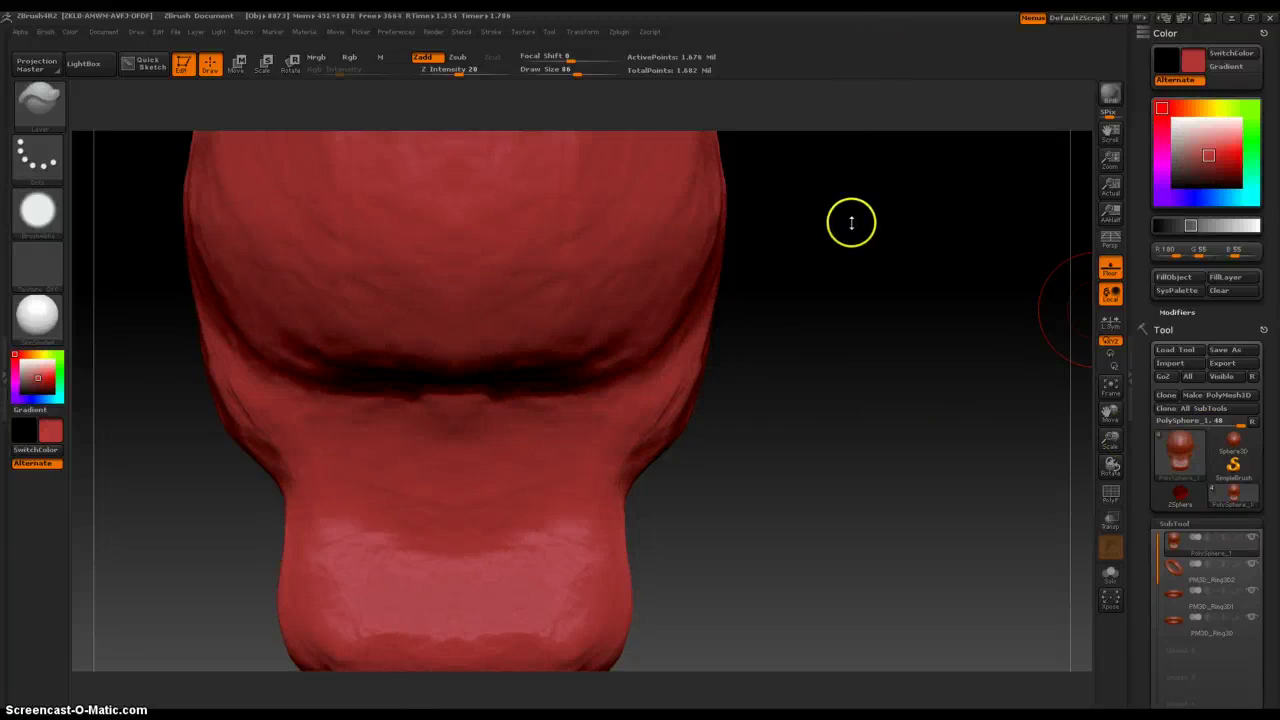
mouse_move(851, 258)
left_mouse_down("alt")
mouse_move(780, 283)
mouse_move(807, 399)
mouse_move(797, 523)
mouse_move(865, 253)
left_mouse_up("alt")
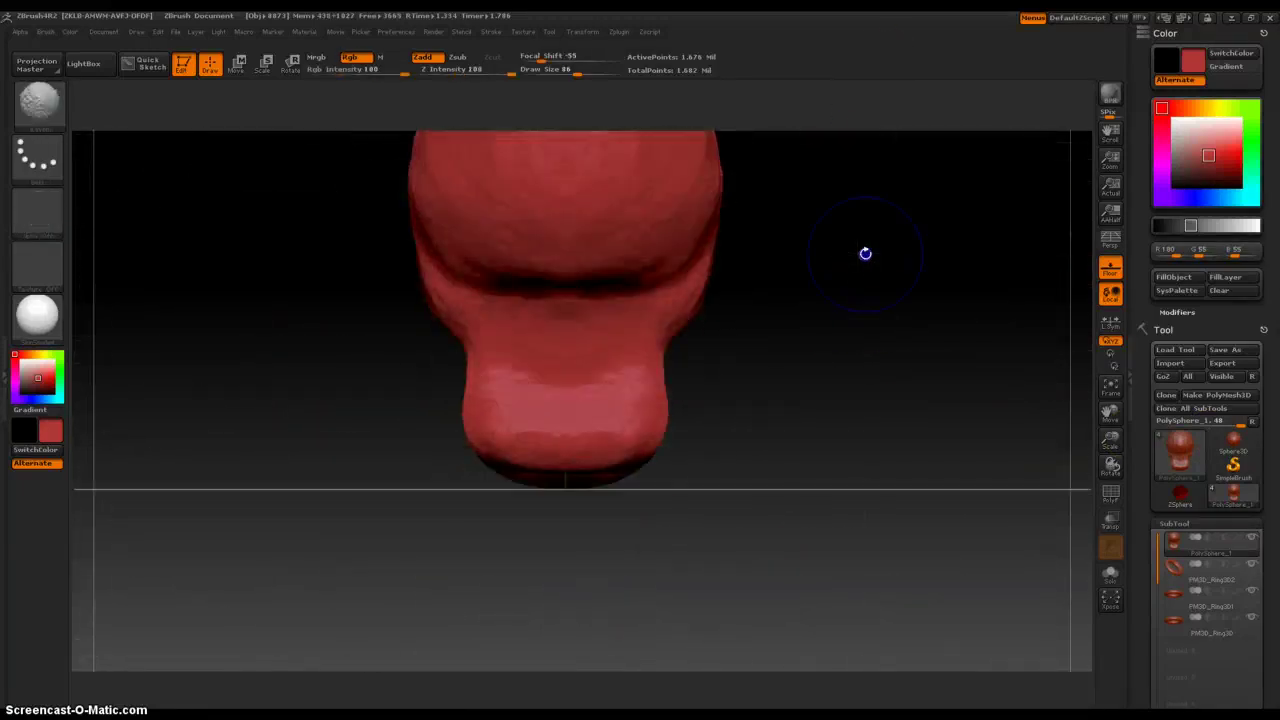
mouse_move(860, 343)
left_mouse_down()
mouse_move(871, 486)
mouse_move(803, 491)
mouse_move(883, 482)
mouse_move(869, 437)
mouse_move(866, 489)
mouse_move(861, 455)
mouse_move(853, 483)
left_mouse_up()
left_click_drag(952, 382, 909, 403)
key("space")
left_click(552, 433)
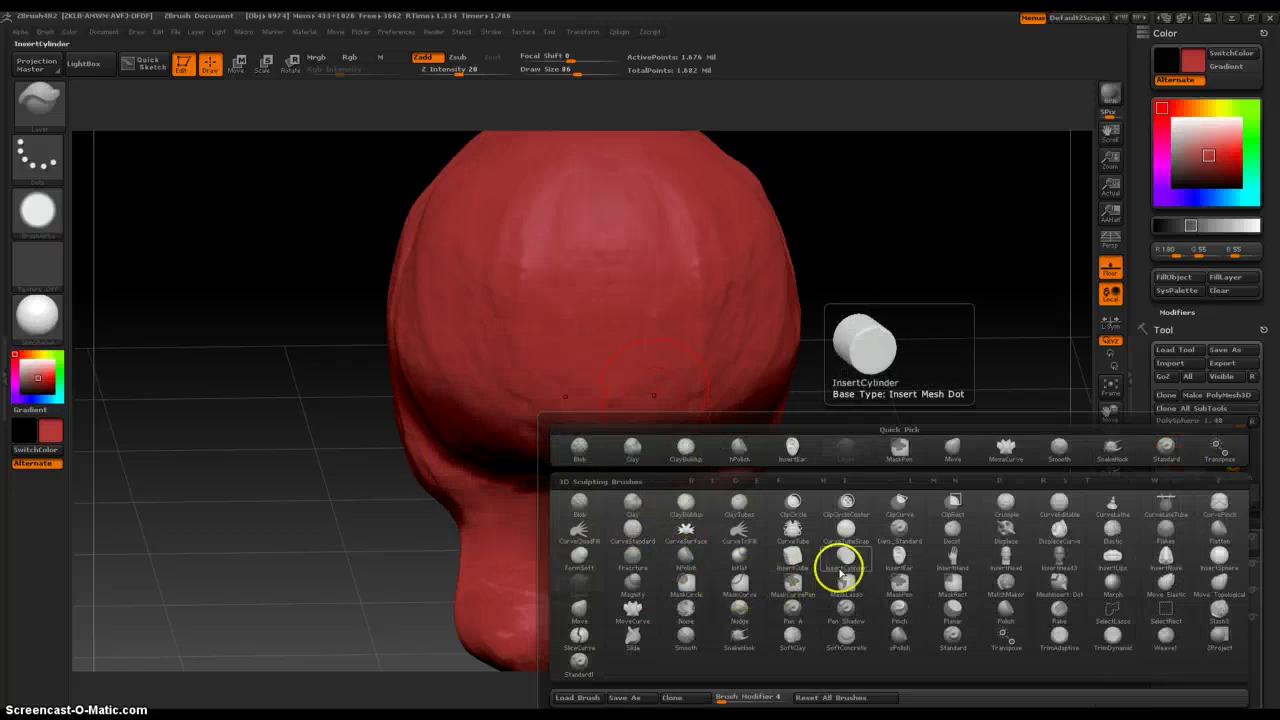
left_click(899, 529)
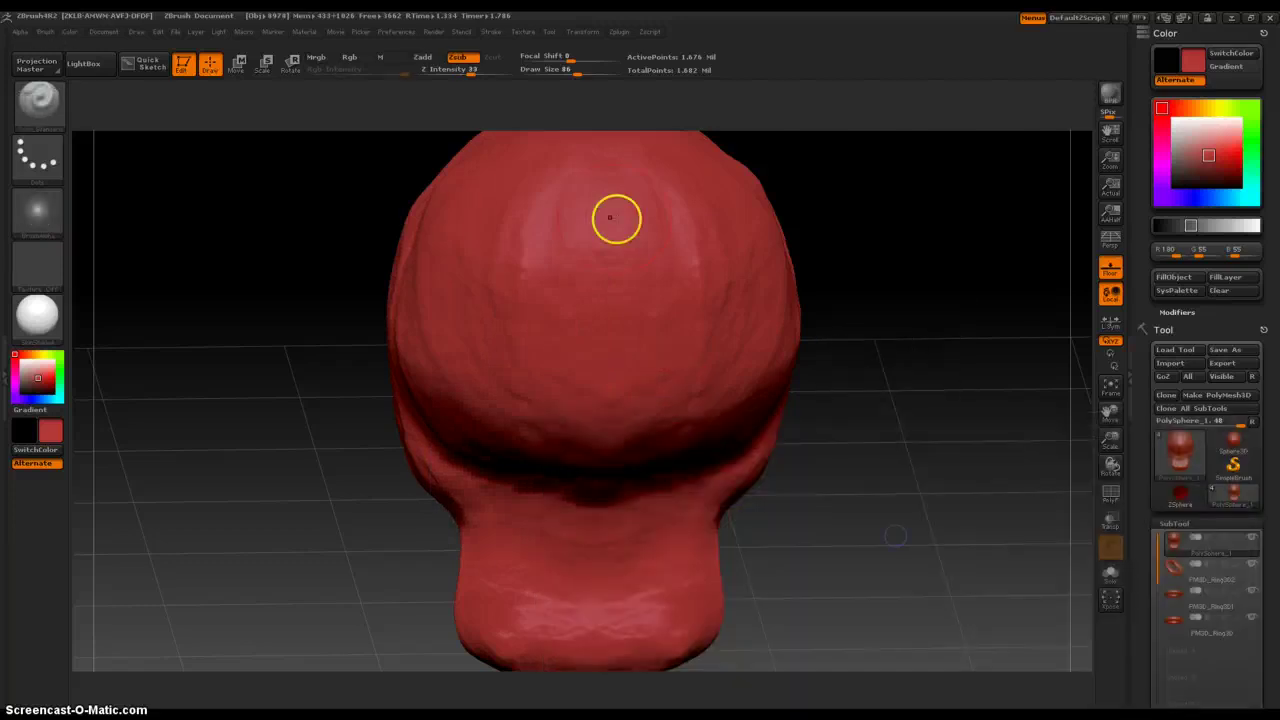
- Try carving a jagged suture line across the back of the skull, reducing the draw size to 16
mouse_move(617, 217)
left_mouse_down()
mouse_move(598, 373)
mouse_move(481, 270)
mouse_move(508, 344)
mouse_move(514, 326)
left_mouse_up()
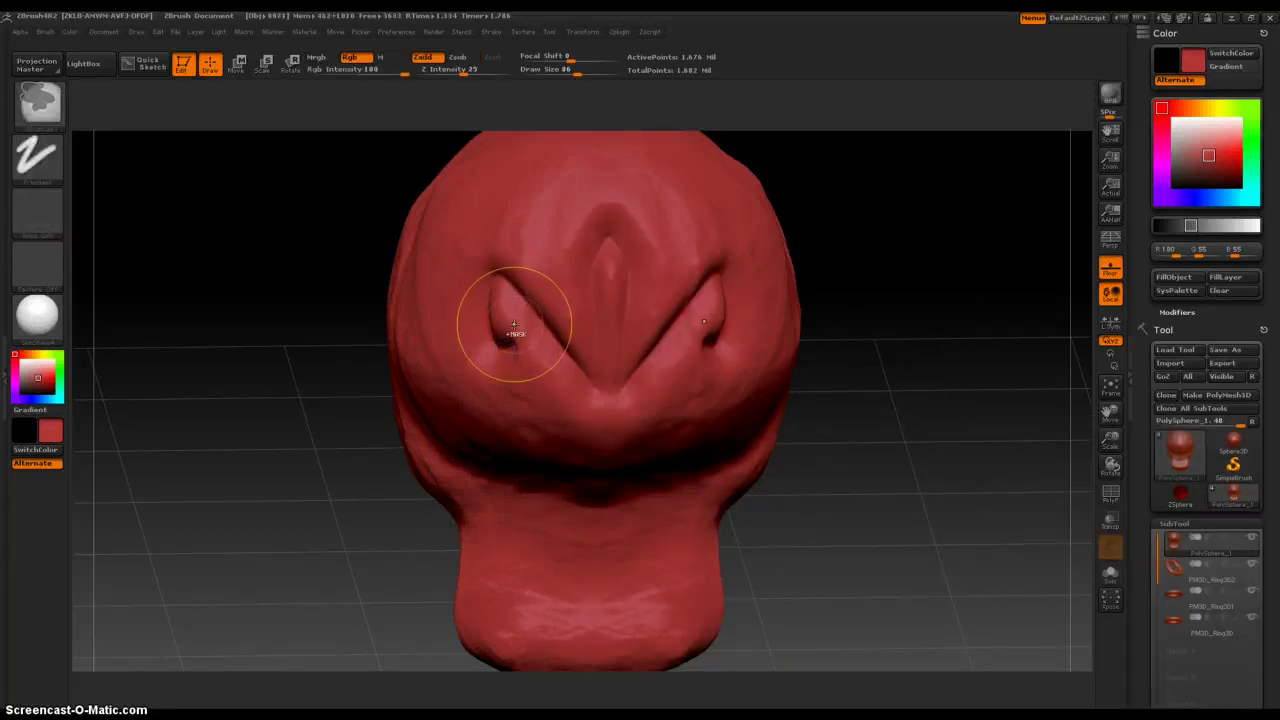
key("ctrl+z")
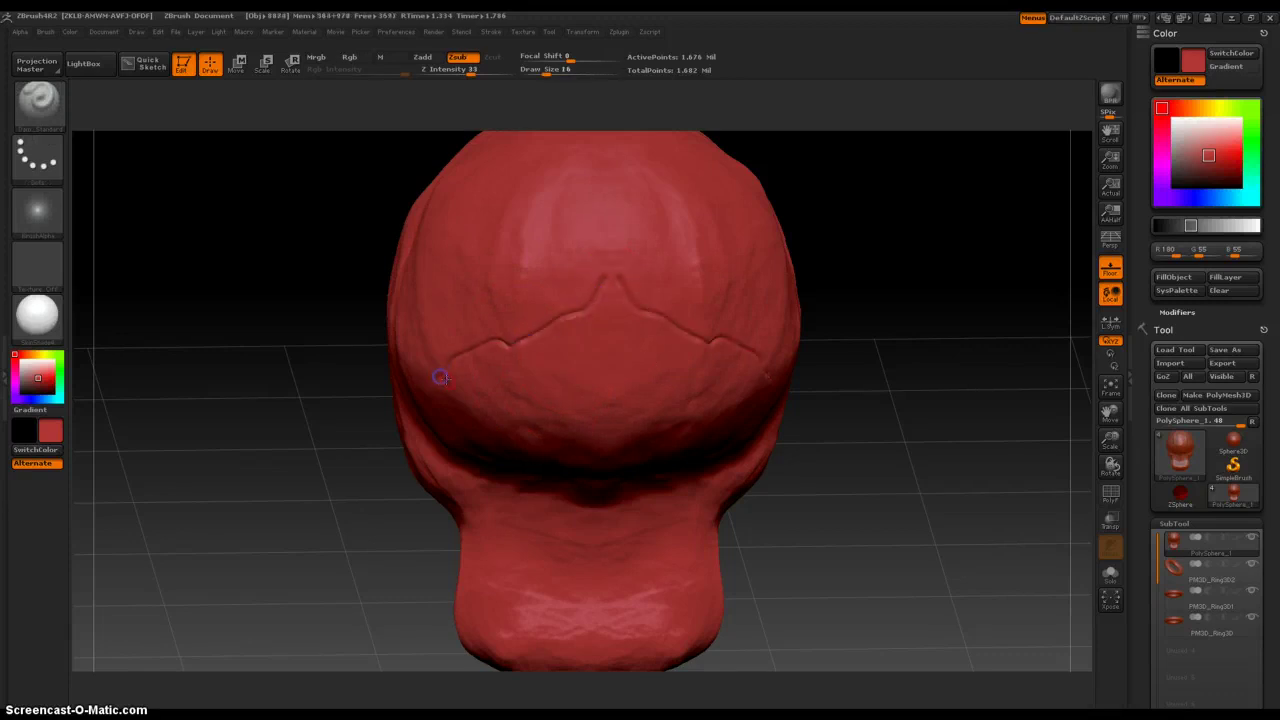
left_click_drag(500, 343, 617, 277, "shift")
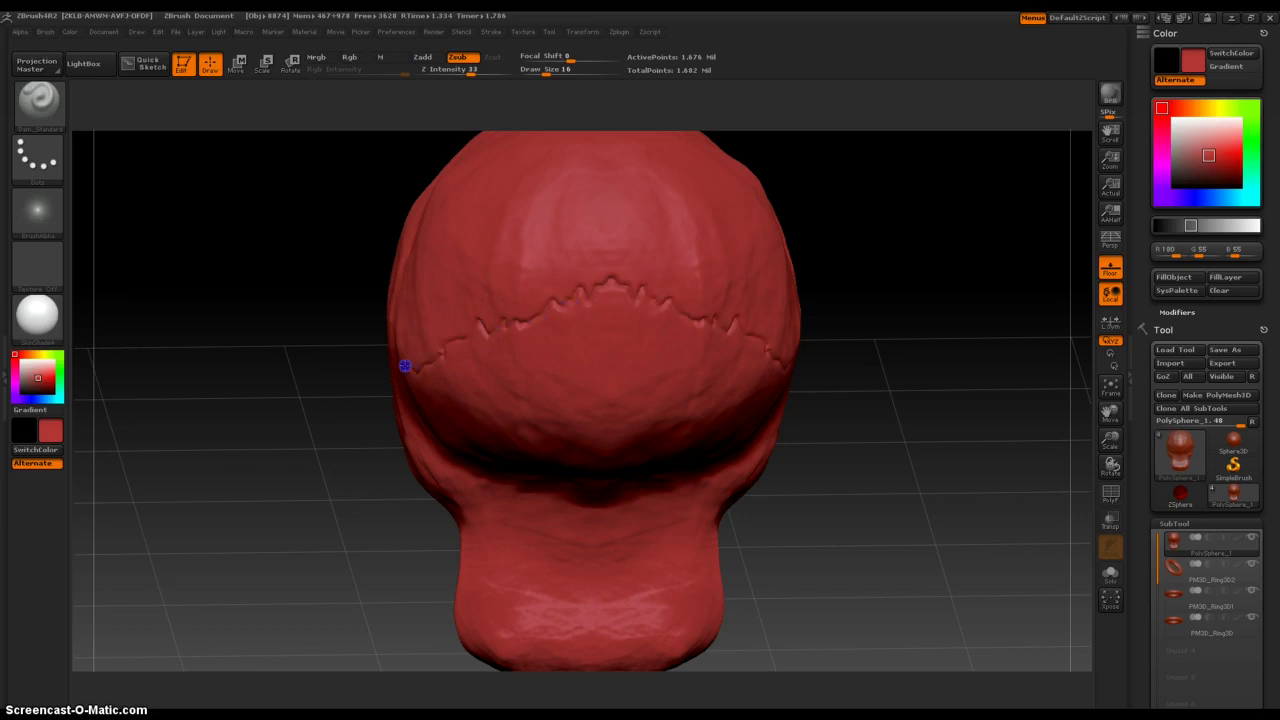
- Mask a small spot on the midline at the back of the skull to mark where the sutures meet
mouse_move(297, 449)
left_mouse_down()
mouse_move(280, 462)
mouse_move(294, 417)
mouse_move(310, 425)
mouse_move(297, 460)
mouse_move(271, 420)
mouse_move(266, 440)
left_mouse_up()
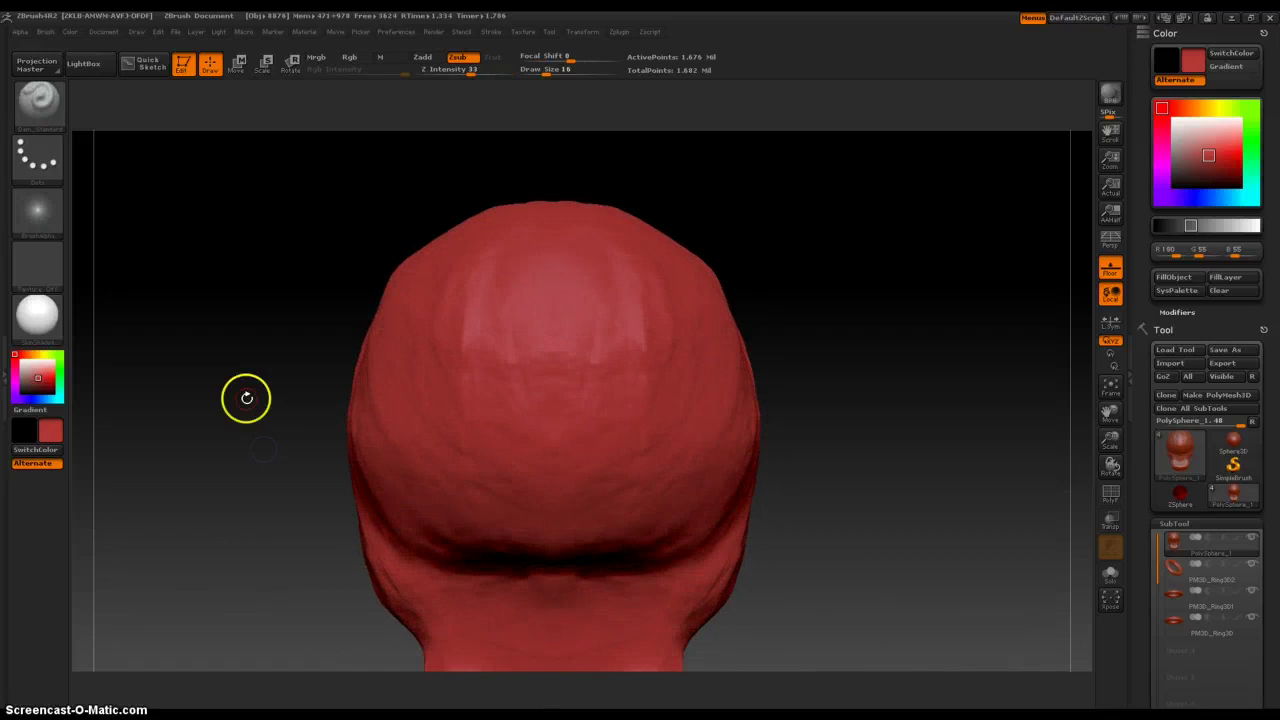
right_click_drag(237, 366, 228, 390, "ctrl")
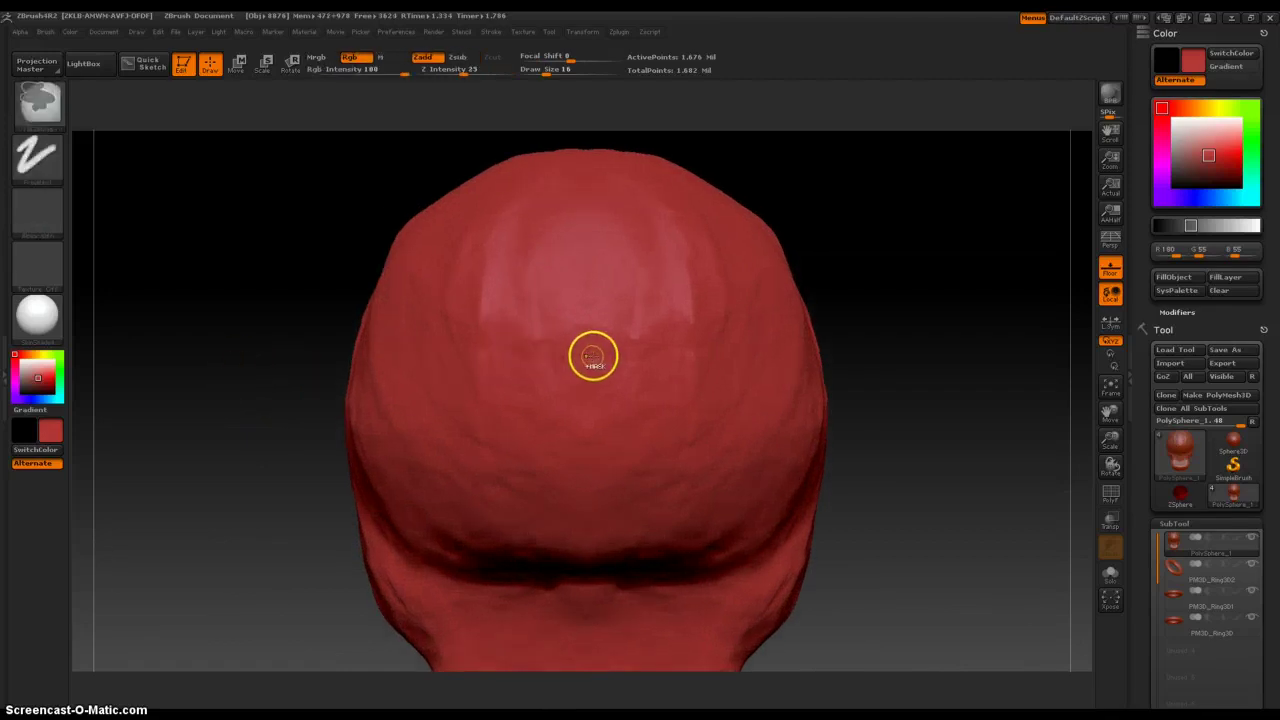
right_click_drag(588, 346, 588, 346, "ctrl")
left_click(586, 347, "ctrl")
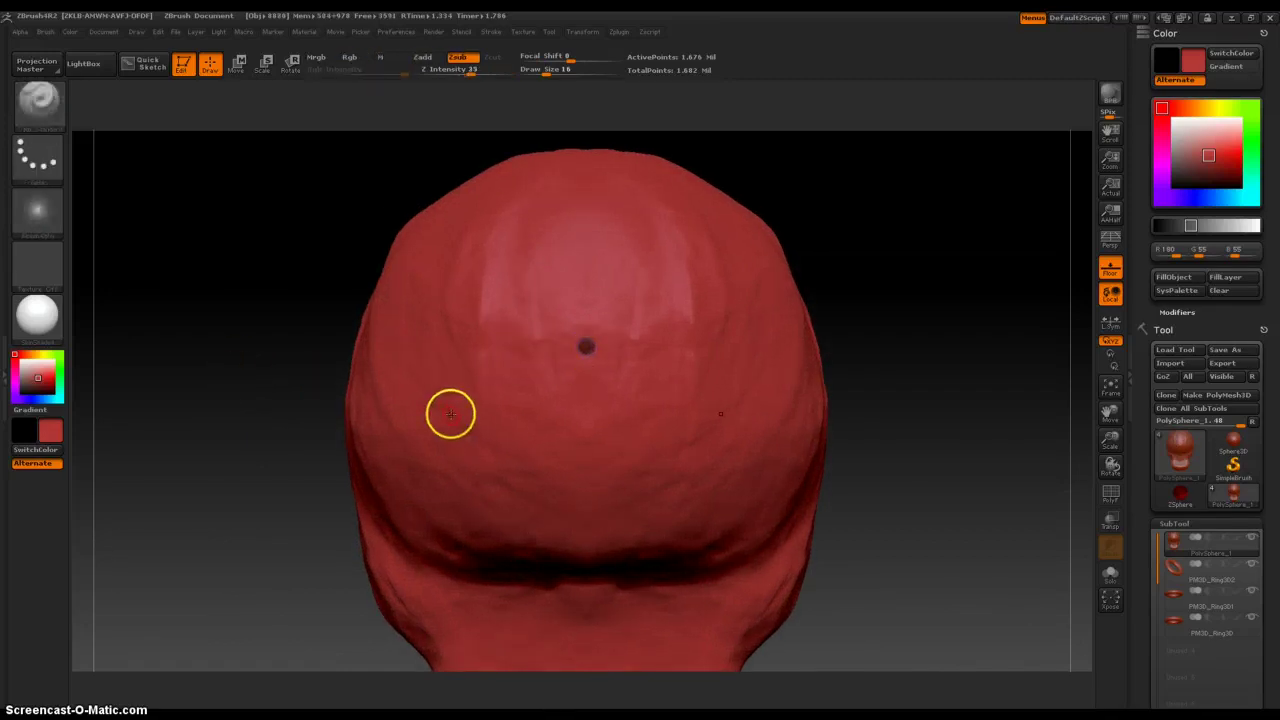
- Try carving a suture along the midline of the crown with symmetry on, and undo the stroke
mouse_move(252, 271)
left_mouse_down()
mouse_move(249, 295)
mouse_move(203, 309)
mouse_move(214, 291)
mouse_move(261, 286)
mouse_move(246, 331)
mouse_move(300, 330)
left_mouse_up()
left_click_drag(837, 389, 903, 417)
left_click_drag(403, 395, 470, 400)
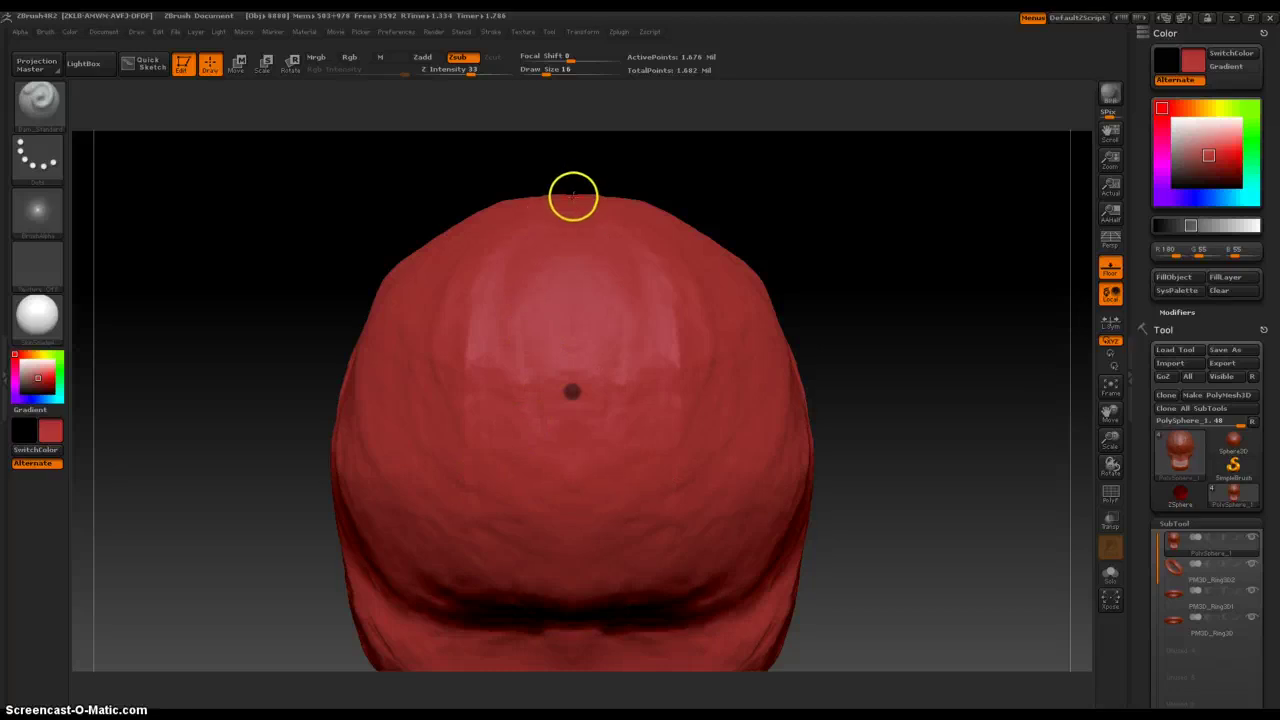
left_click_drag(783, 211, 806, 316)
left_click_drag(872, 277, 915, 393)
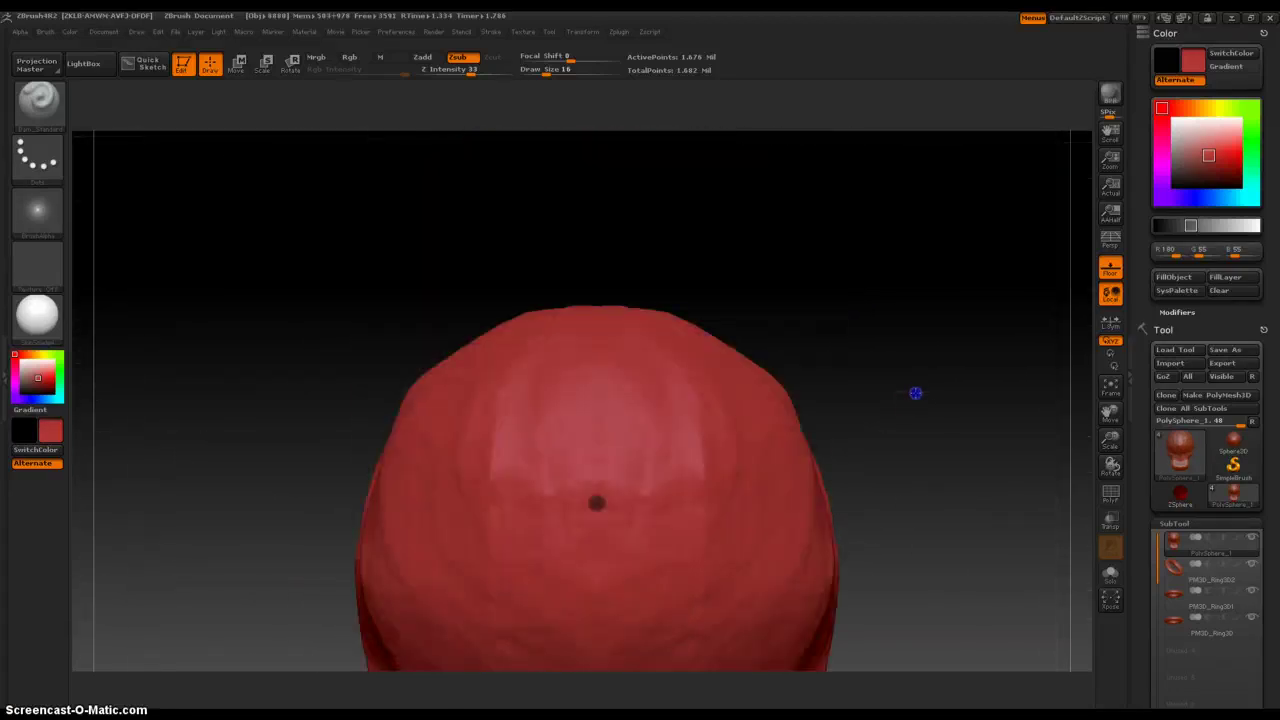
left_click_drag(872, 332, 843, 496)
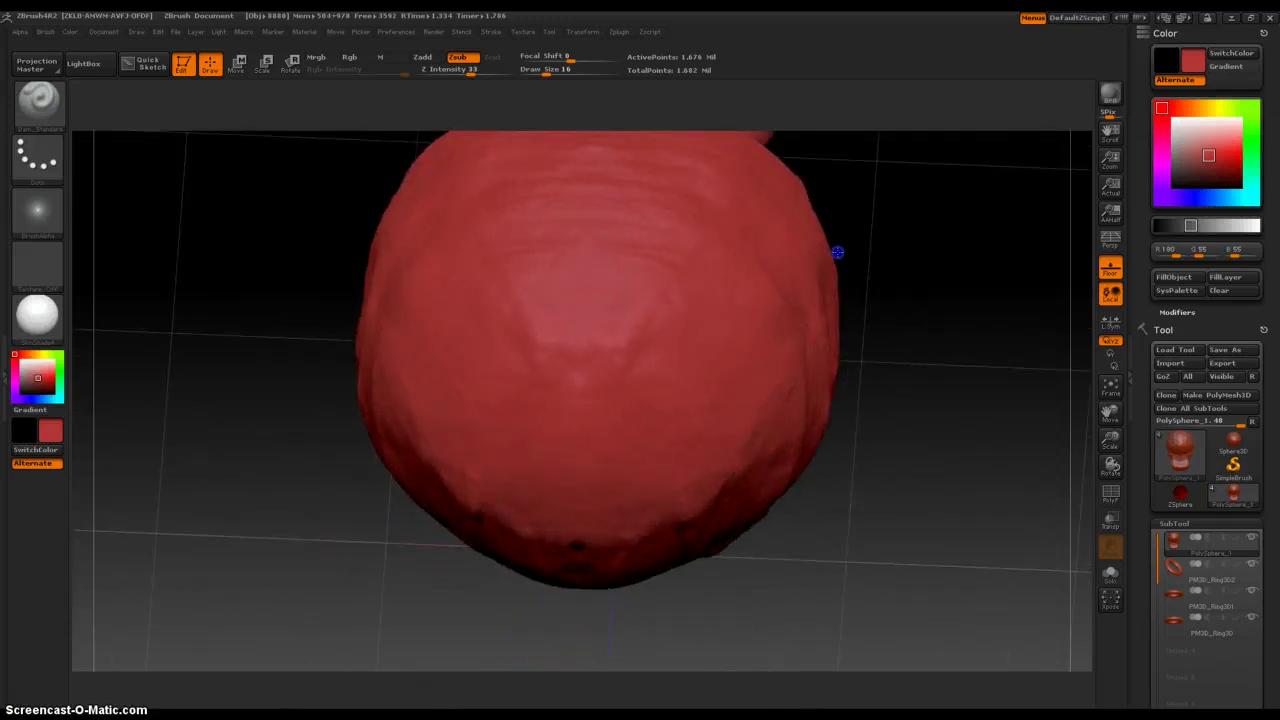
mouse_move(897, 269)
left_mouse_down()
mouse_move(877, 271)
mouse_move(931, 257)
left_mouse_up()
left_click_drag(916, 354, 925, 294)
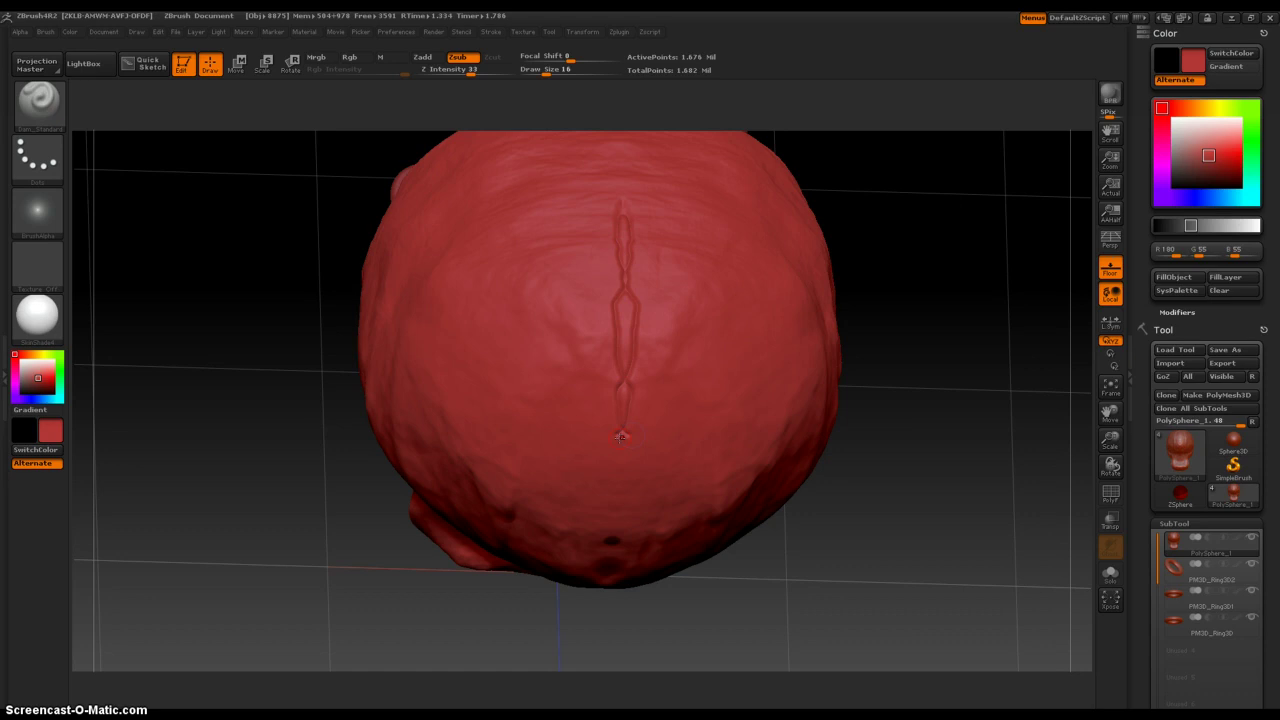
key("ctrl+z")
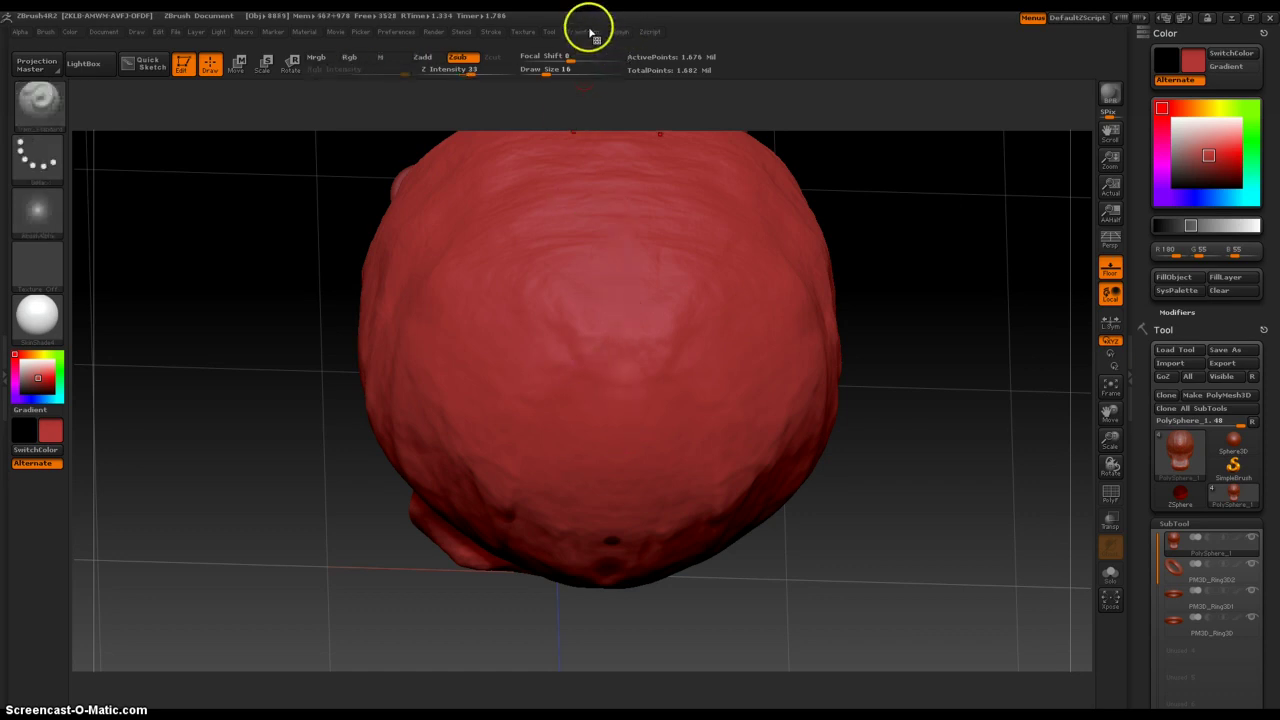
- Carve a jagged inverted-V suture from the masked spot down both sides of the back of the skull
left_click_drag(960, 429, 960, 317)
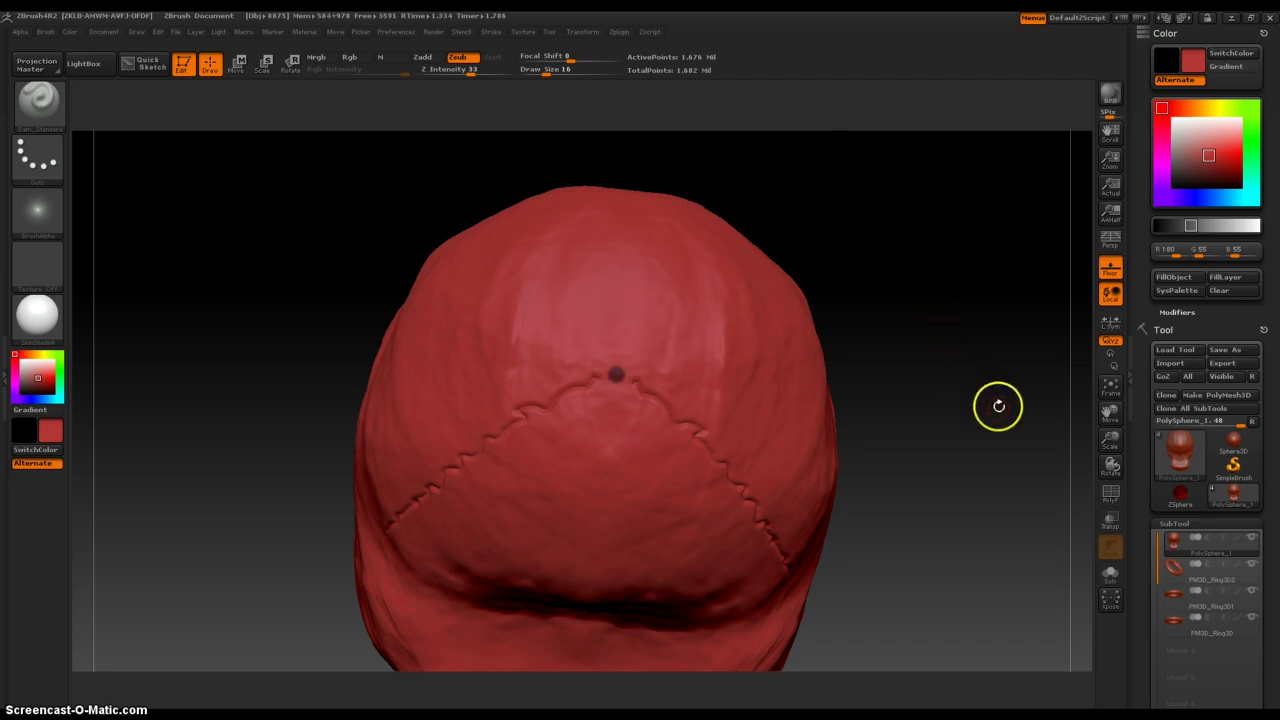
left_click_drag(998, 405, 997, 434)
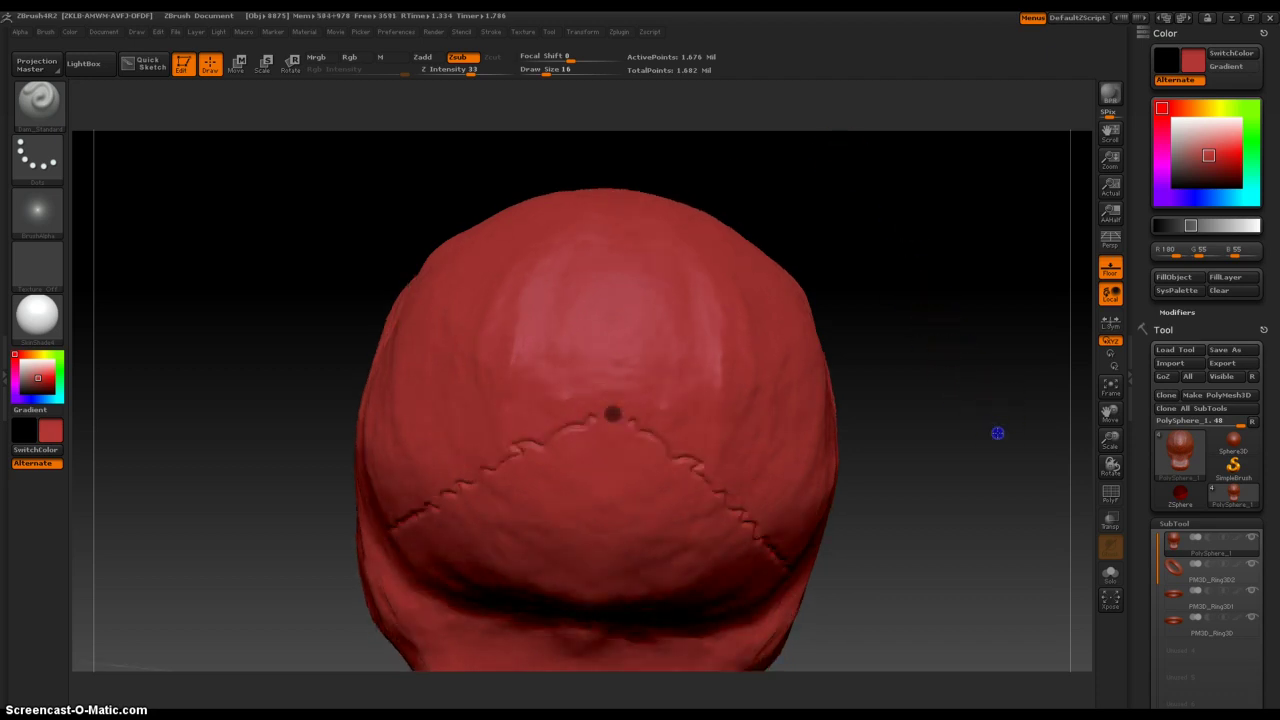
- Turn off symmetry and carve a single jagged midline suture from the masked spot over the crown toward the forehead
left_click(585, 34)
left_click(628, 334)
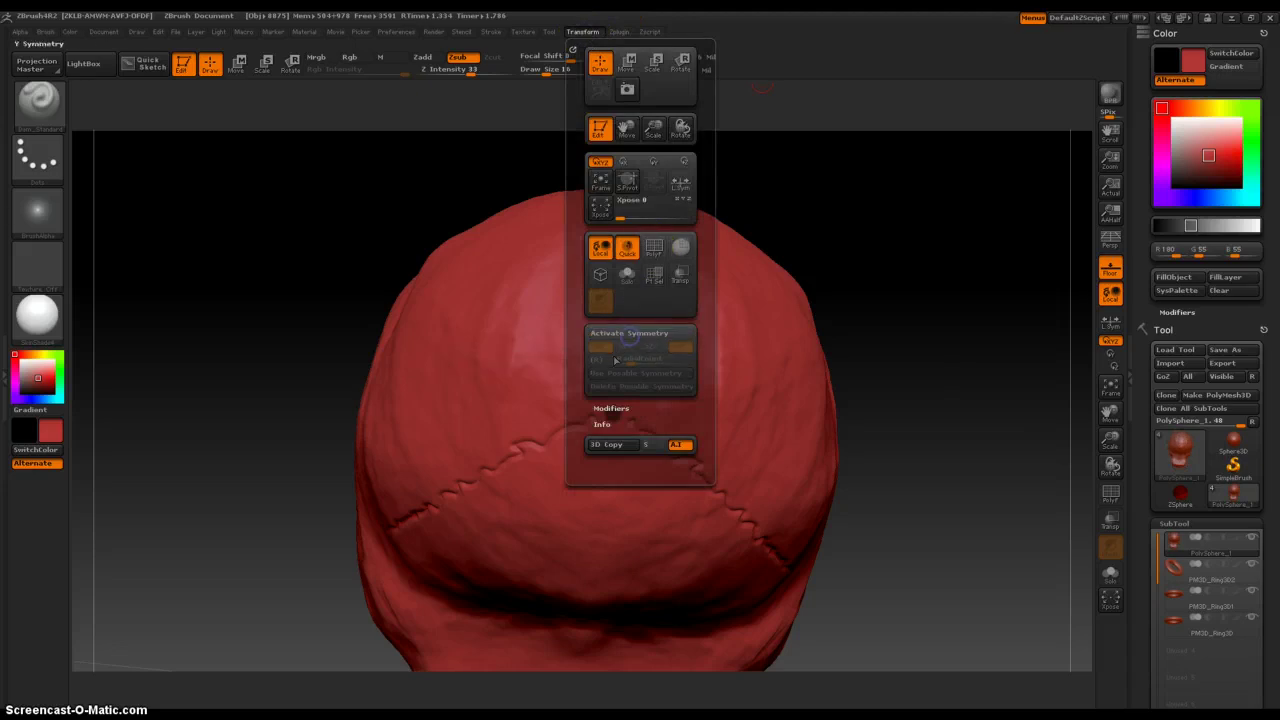
left_click_drag(849, 371, 877, 429)
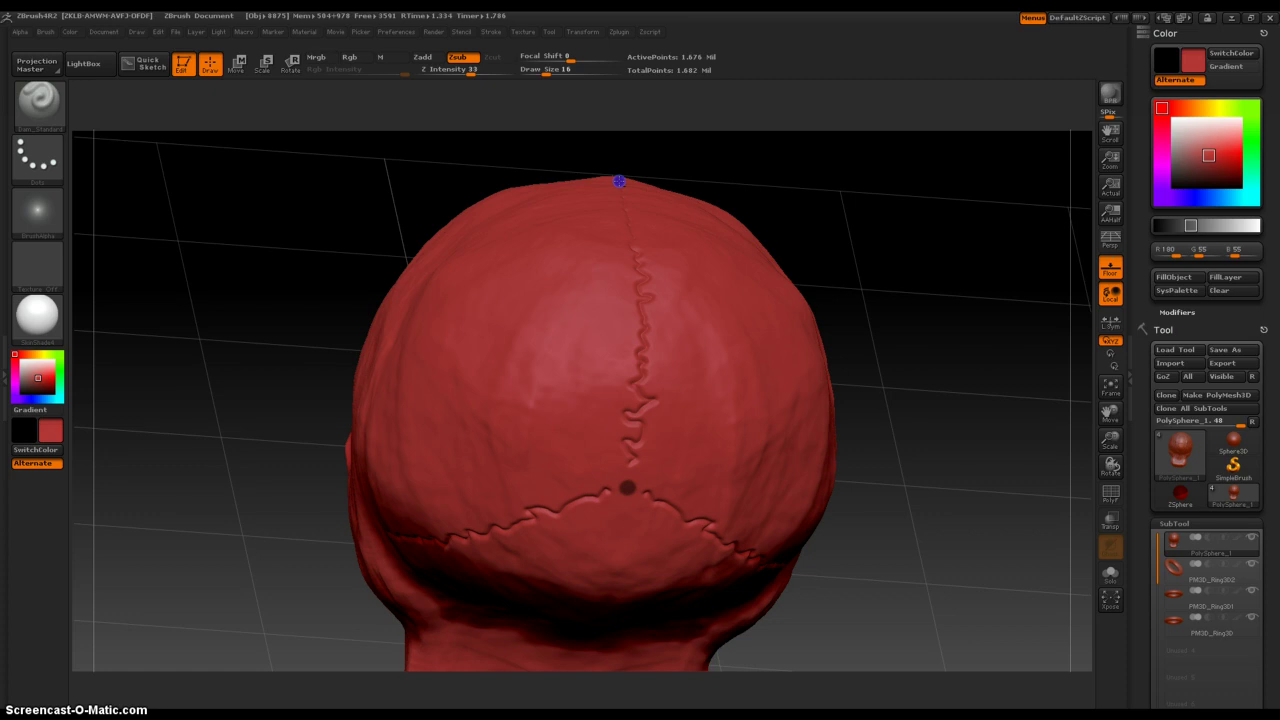
left_click_drag(846, 277, 914, 436)
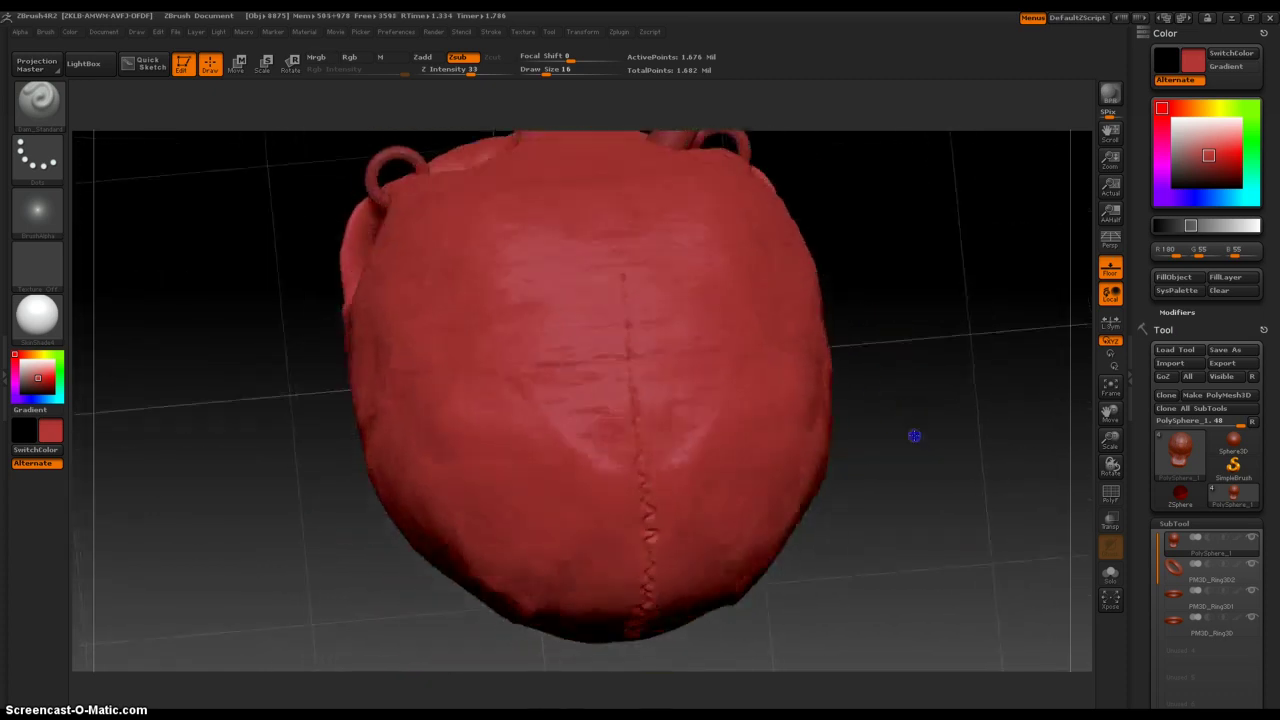
right_click_drag(925, 409, 925, 435, "ctrl")
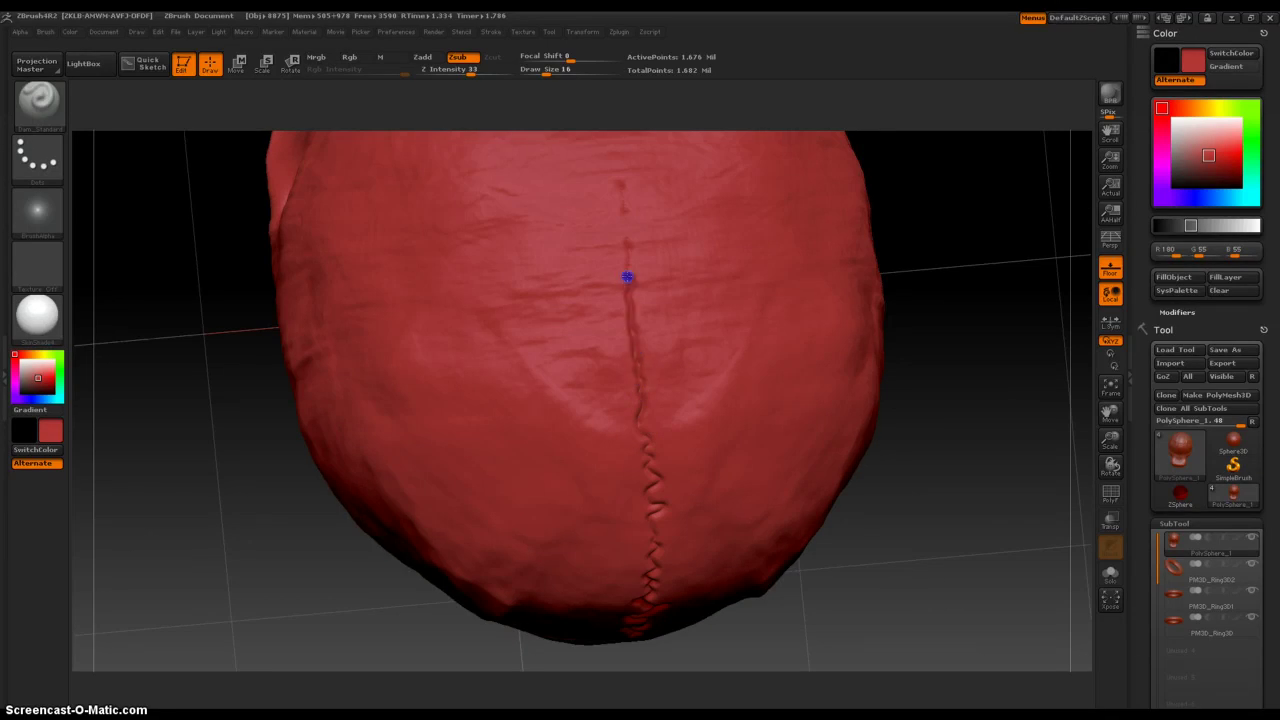
left_click_drag(624, 229, 623, 185)
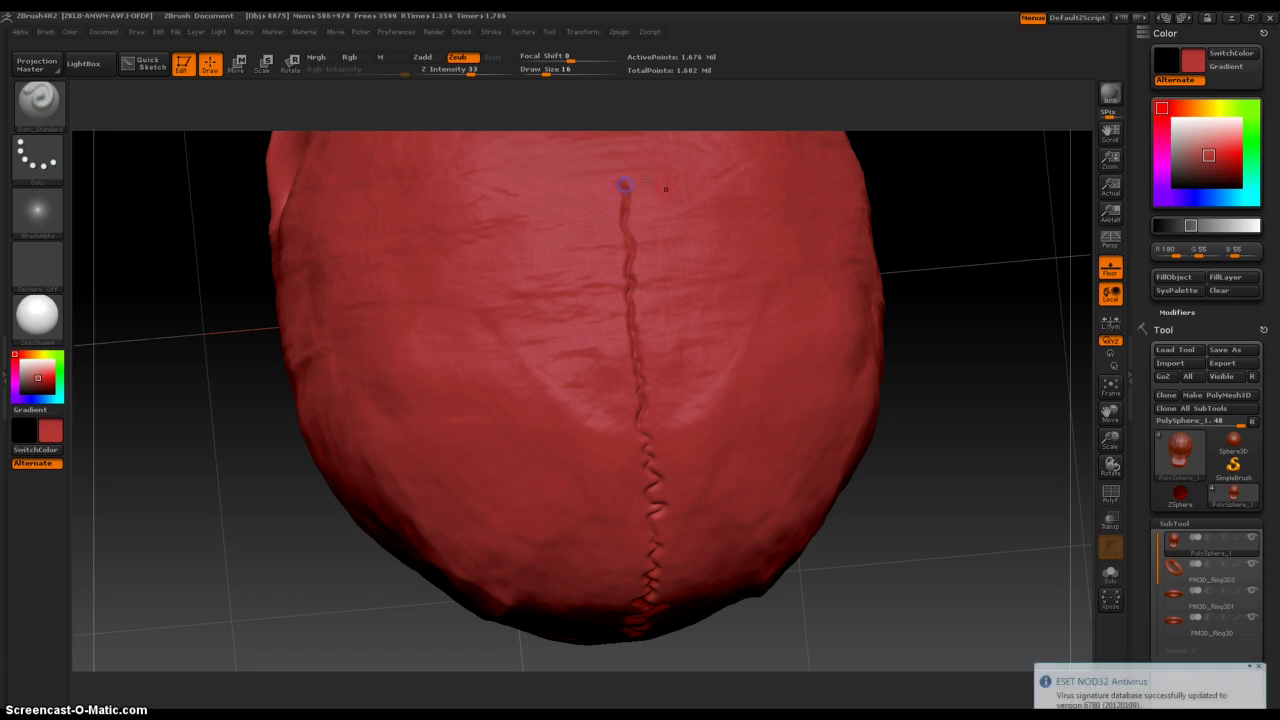
left_click_drag(922, 527, 914, 411)
right_click_drag(932, 366, 814, 200, "ctrl")
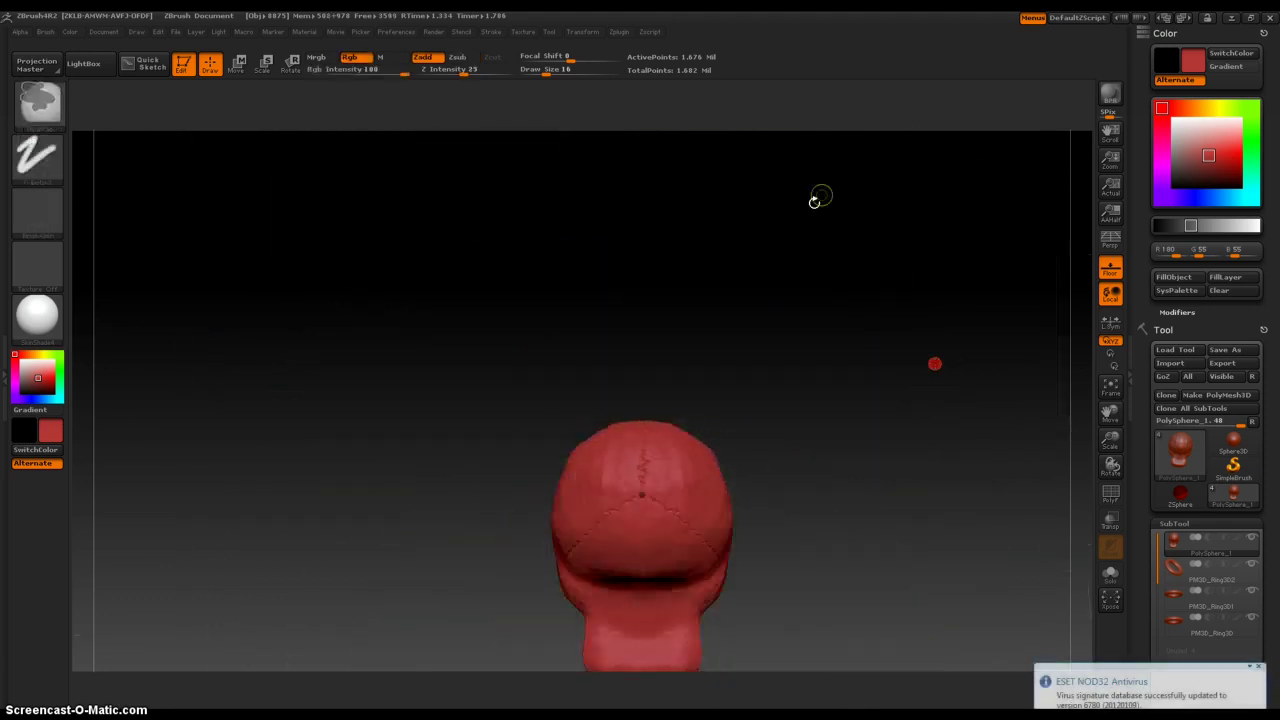
- Clear the mask from the midline spot at the back of the skull
mouse_move(801, 306)
left_mouse_down("alt")
mouse_move(717, 246)
mouse_move(757, 366)
left_mouse_up("alt")
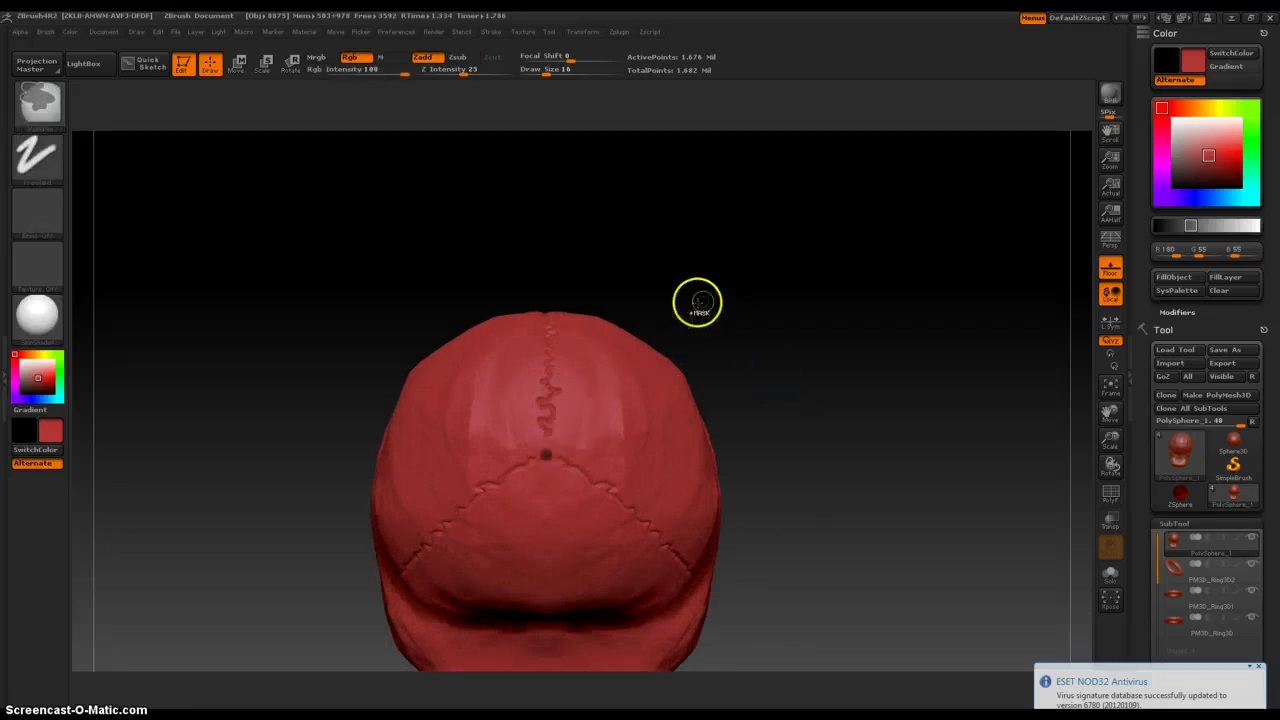
left_click_drag(820, 334, 951, 511, "ctrl")
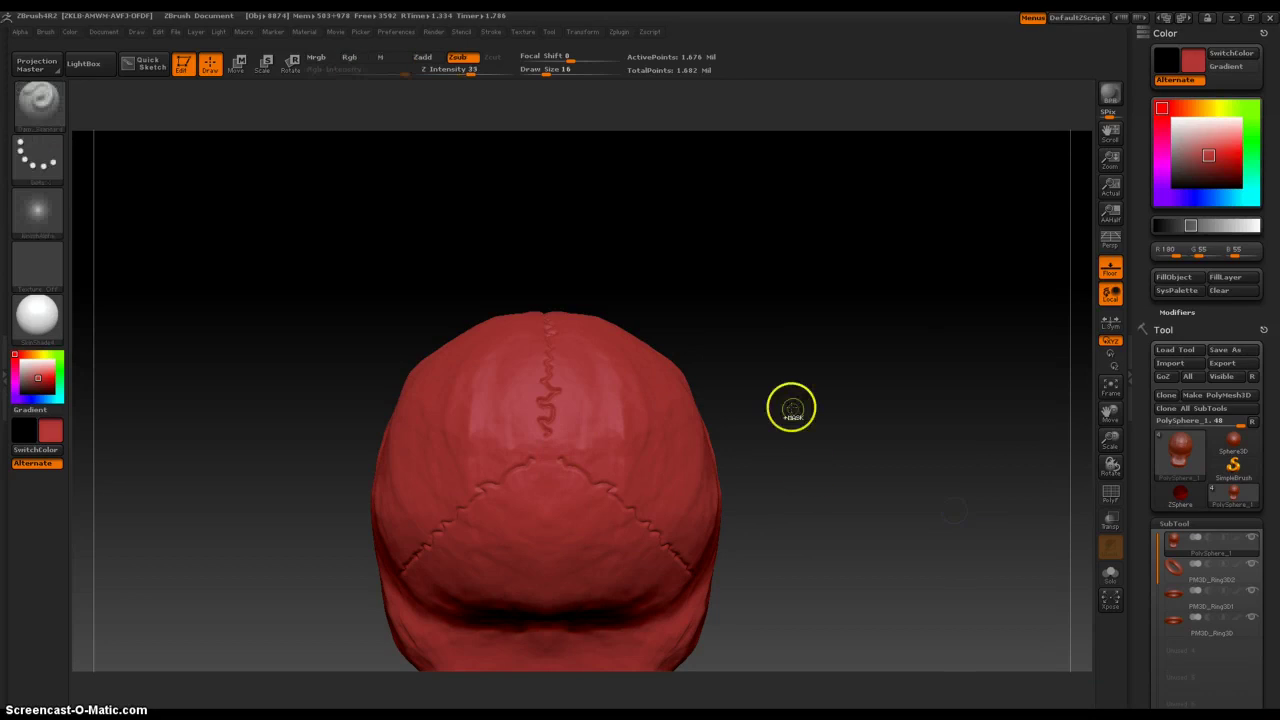
- Carve the missing junction between the midline suture and the inverted-V suture, and deepen it with the draw size raised to 56
left_click_drag(769, 349, 773, 444, "alt")
right_click_drag(773, 444, 776, 471, "ctrl")
right_click_drag(917, 437, 817, 340, "alt")
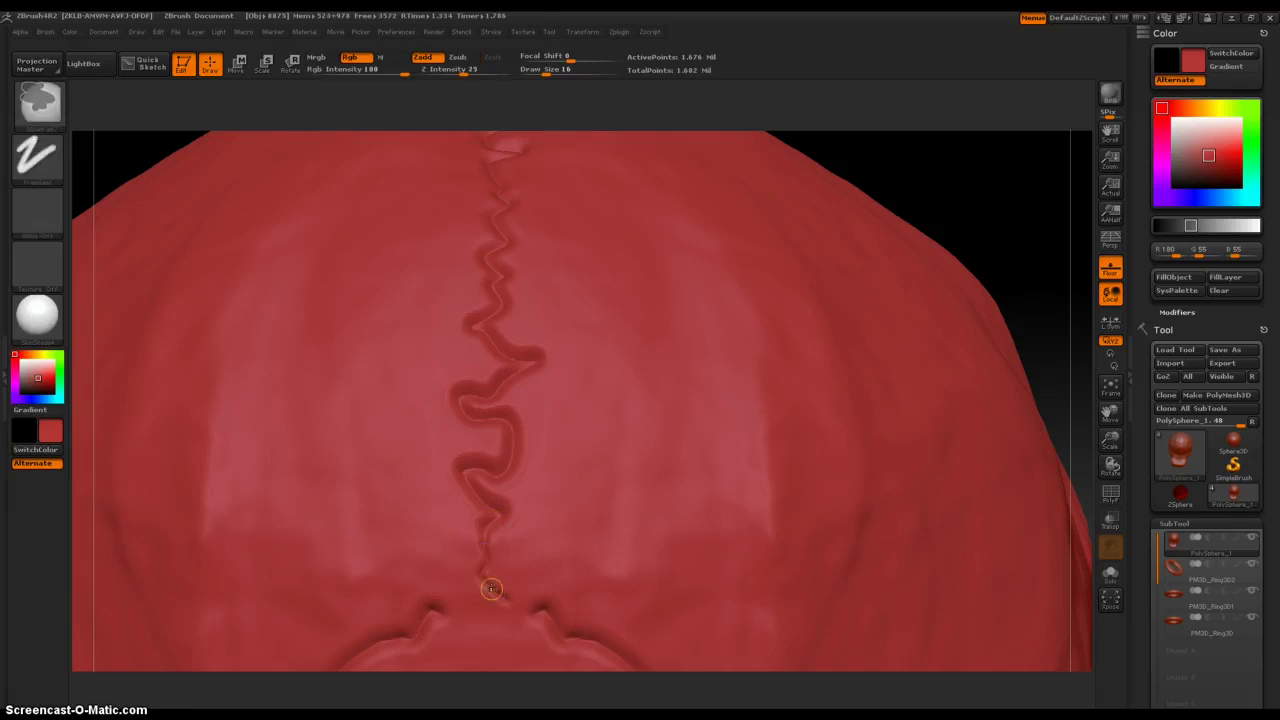
key("ctrl+z")
key("]")
key("]")
key("]")
key("]")
left_click_drag(490, 530, 486, 574)
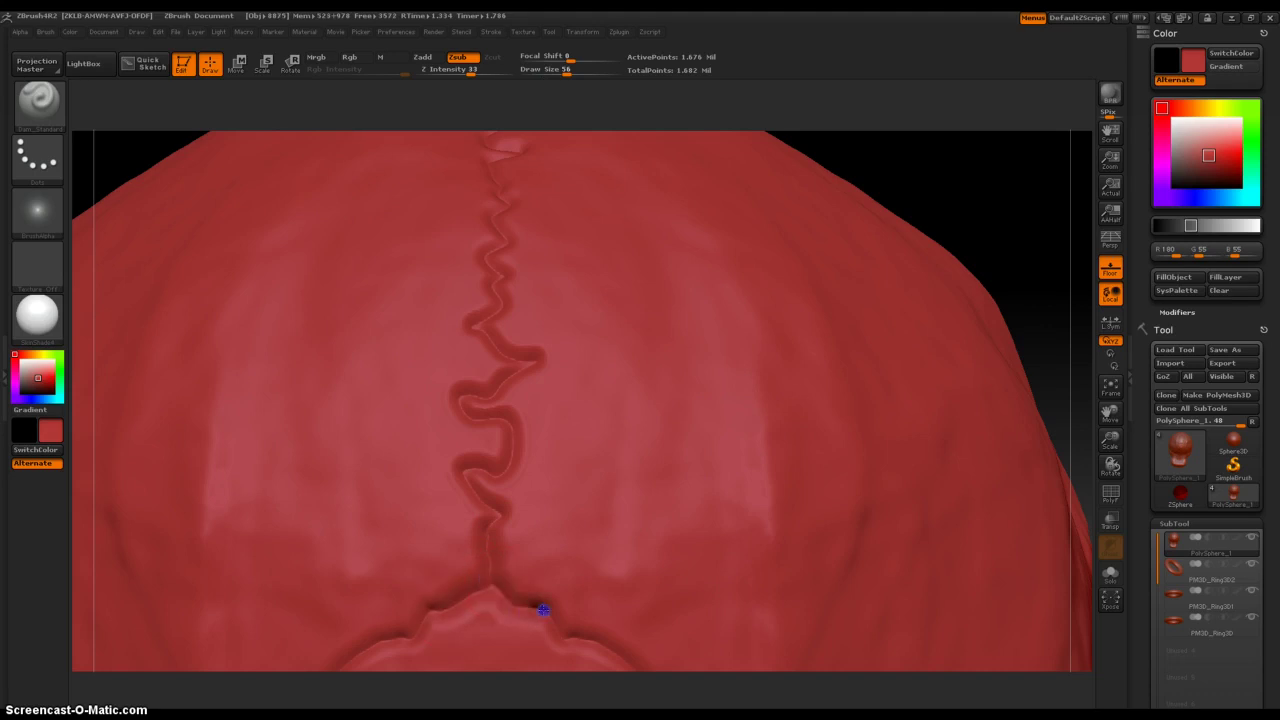
- Hide the three ring subtools so that only the skull is shown, facing the front
left_click_drag(991, 249, 988, 103)
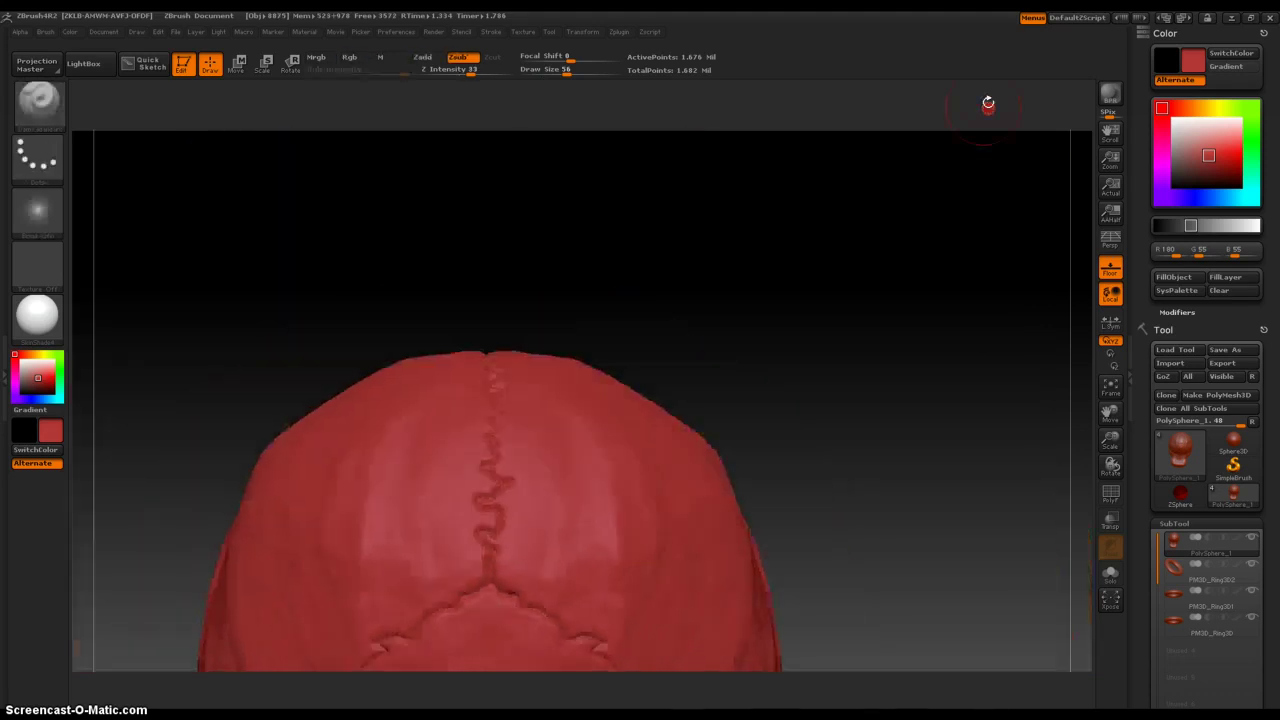
left_click_drag(905, 300, 890, 492)
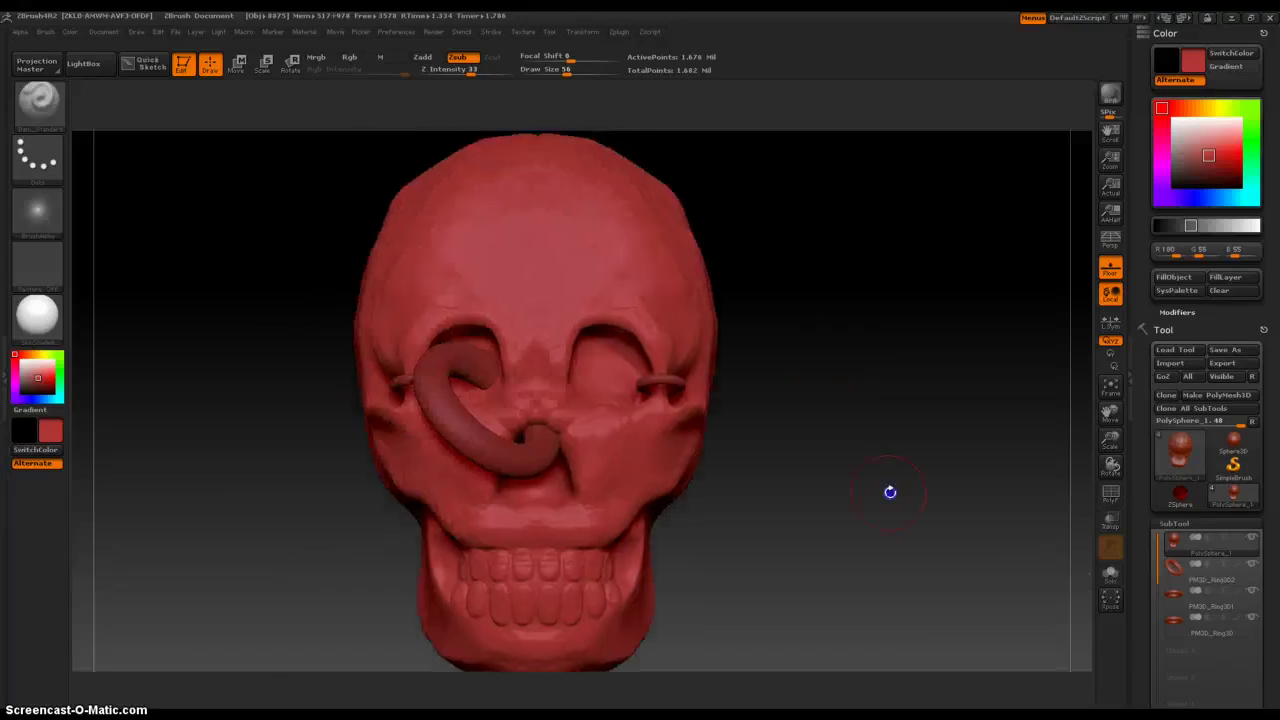
left_click(1251, 564)
left_click(1251, 591)
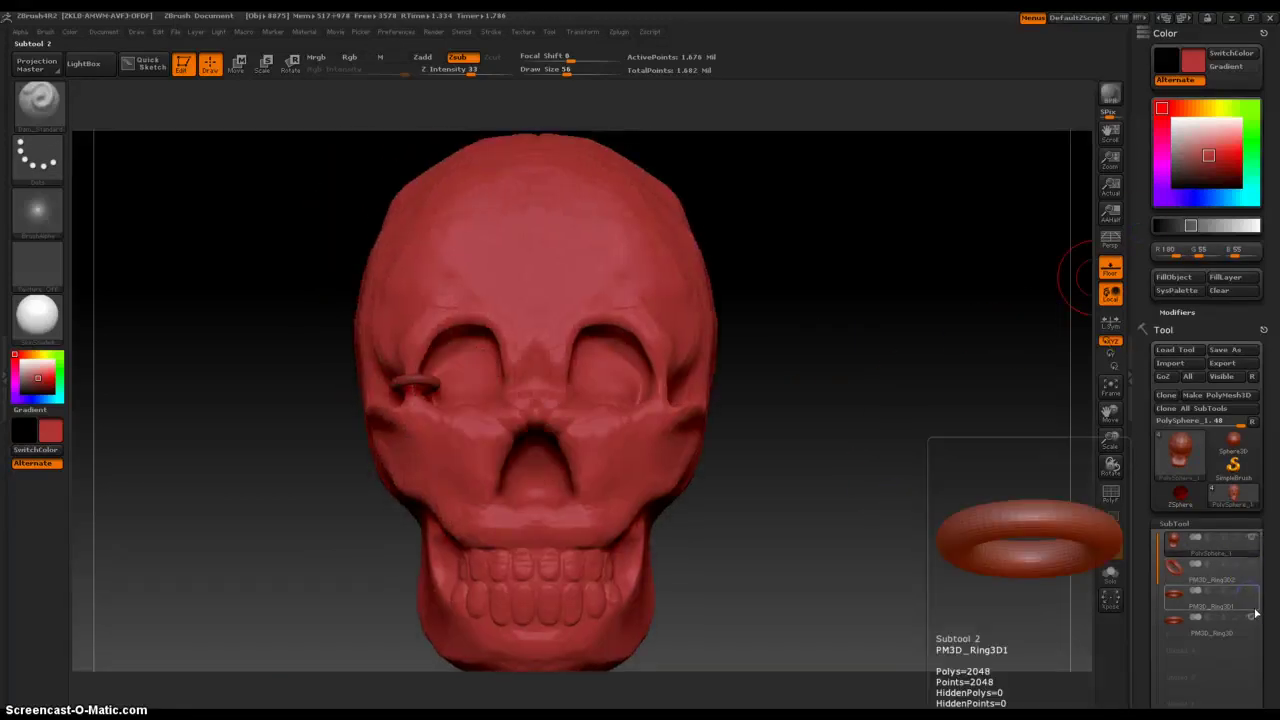
left_click(1253, 615)
left_click_drag(794, 489, 806, 467)
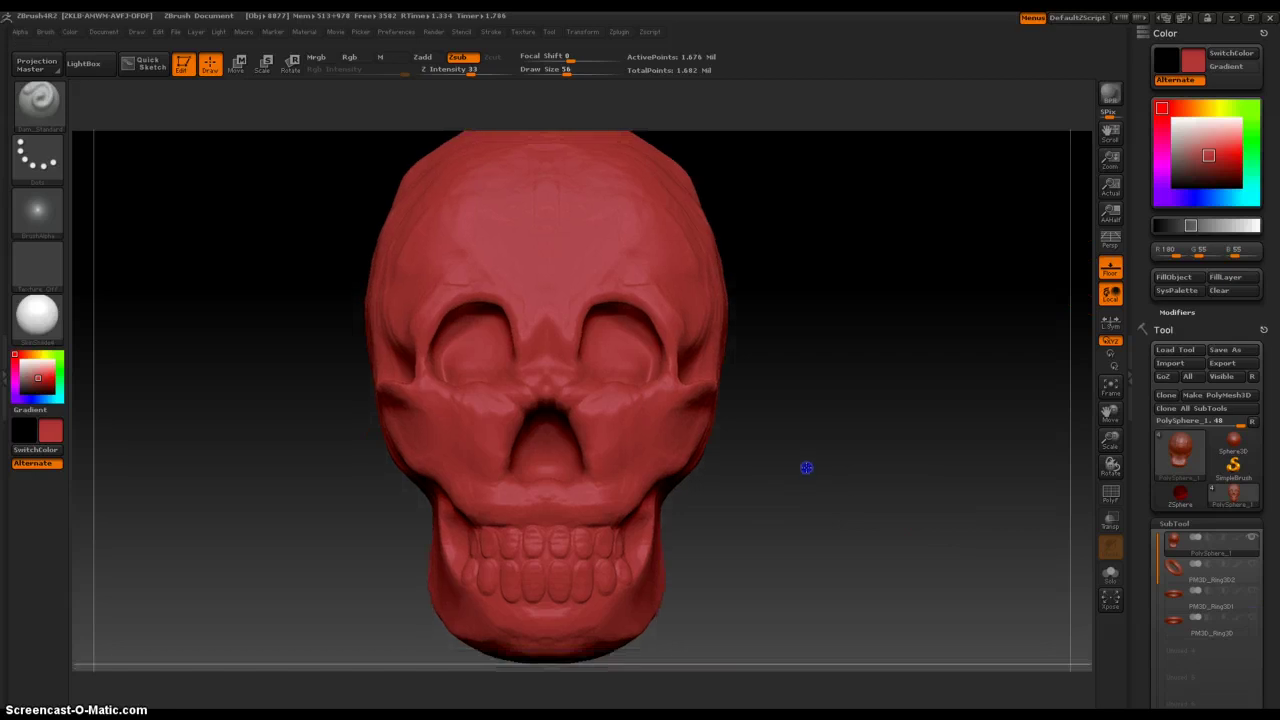
left_click(214, 470)
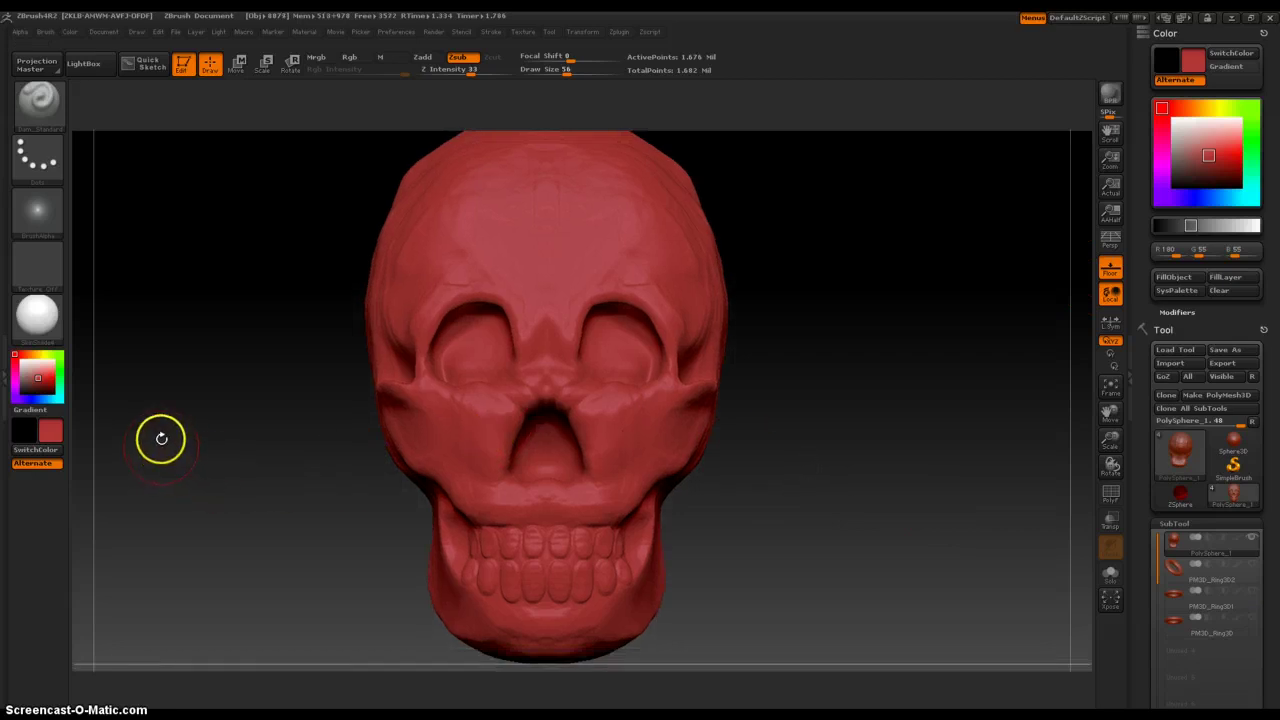